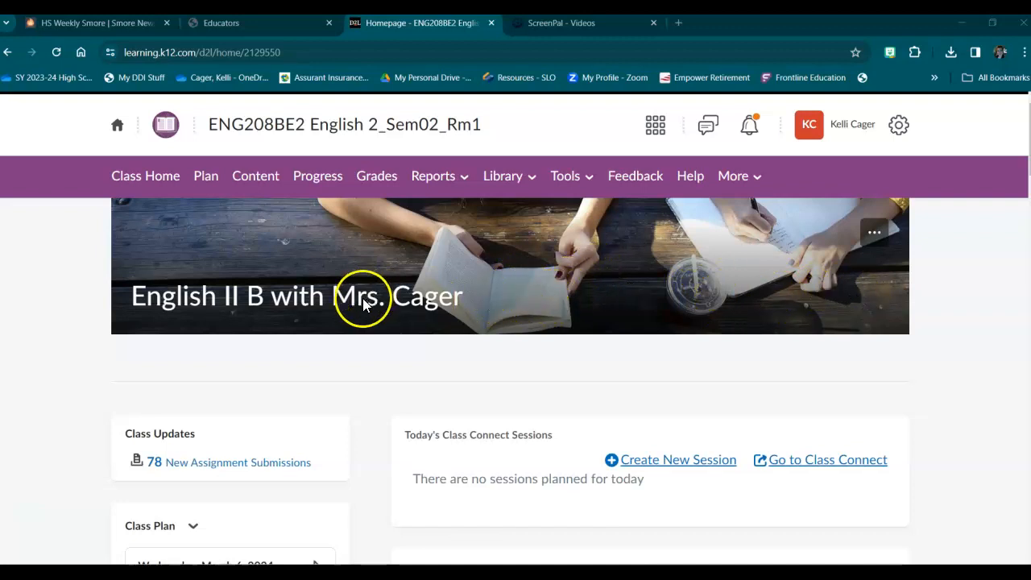
Look over the English 2 class homepage and open the course's content listing.
scroll(362, 306, down, 5)
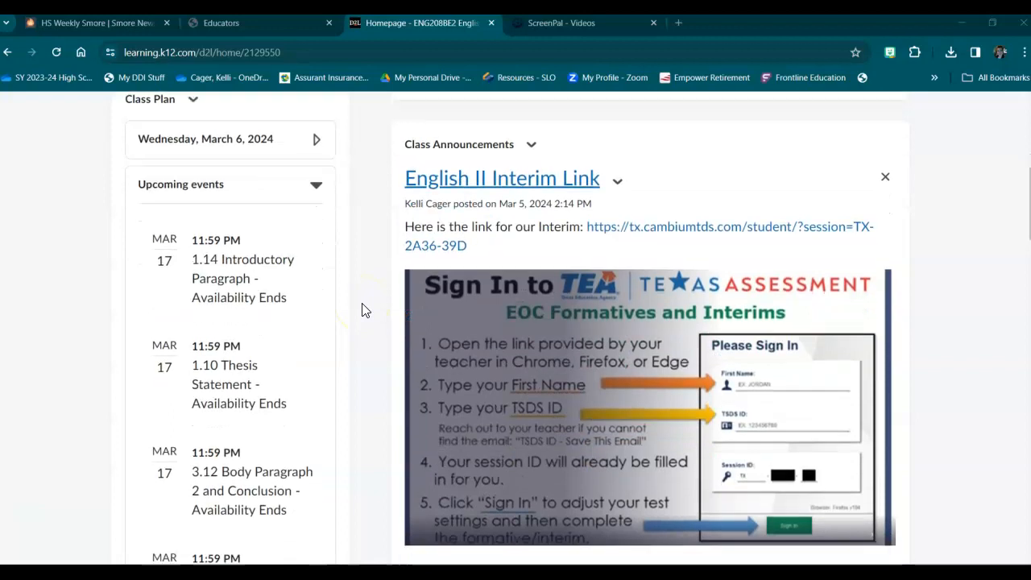
scroll(363, 310, down, 8)
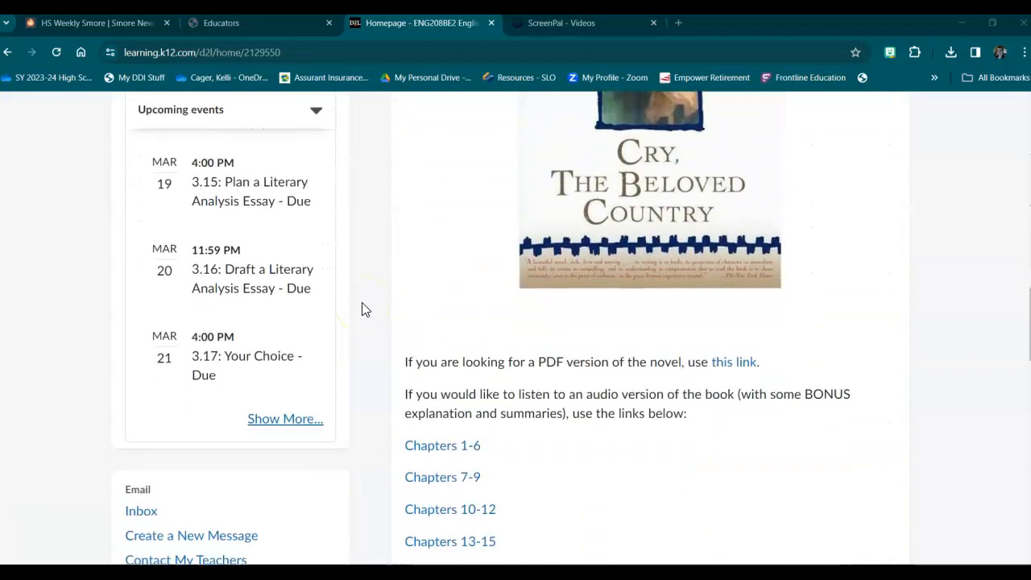
scroll(362, 306, up, 14)
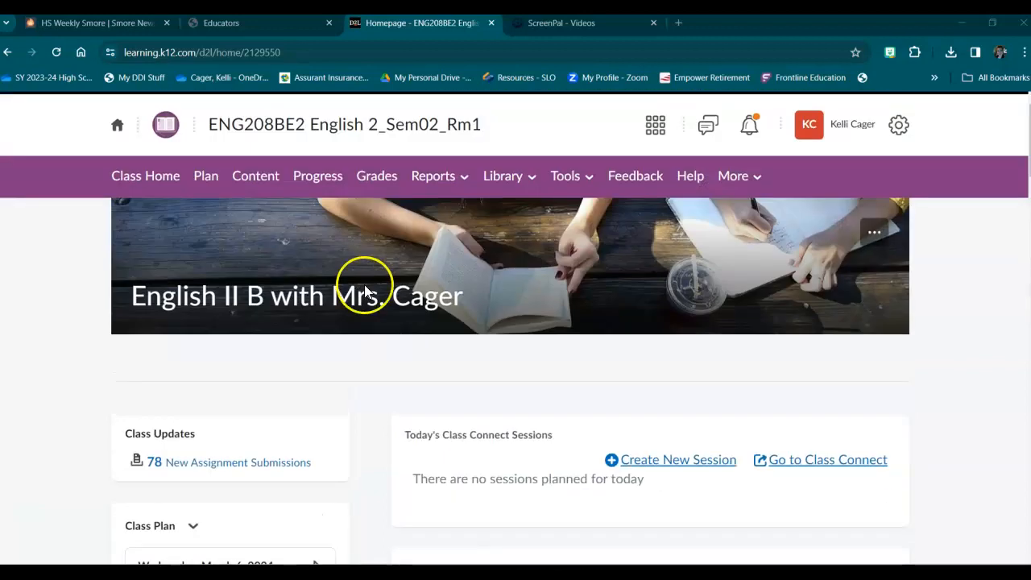
click(257, 177)
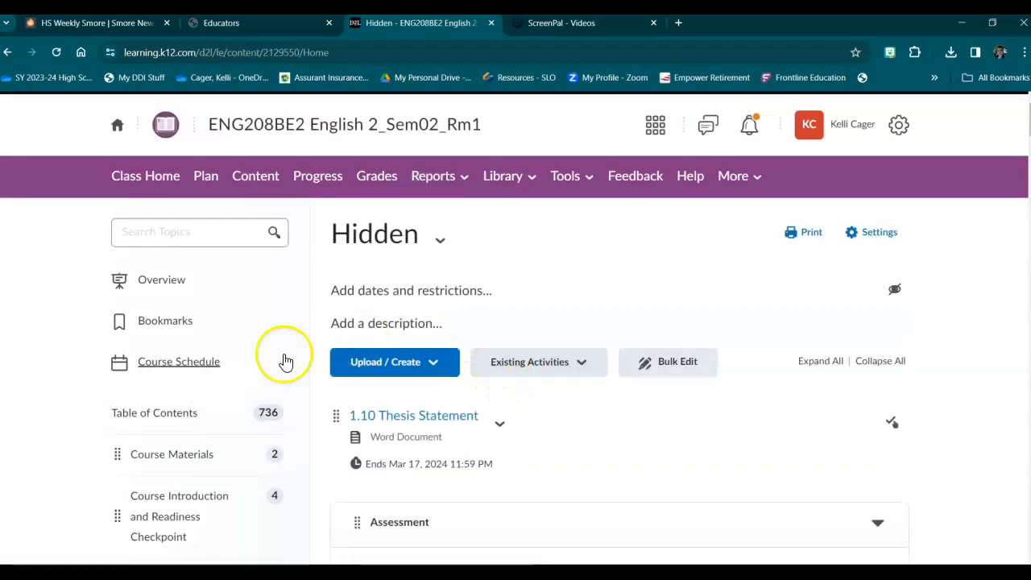
Find the Hidden module in the course's table of contents and select it.
scroll(207, 368, down, 3)
scroll(205, 355, down, 2)
scroll(194, 294, up, 2)
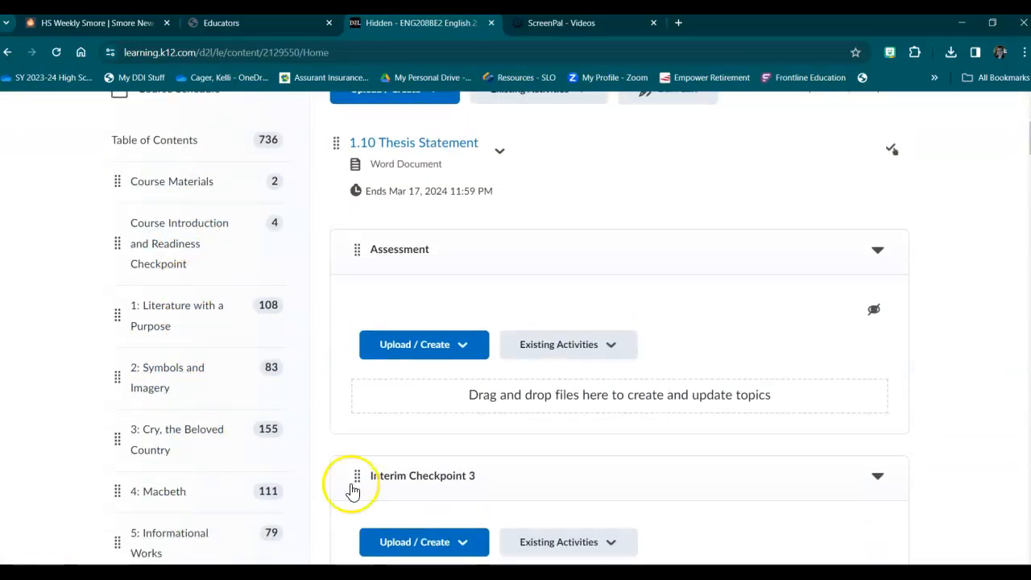
scroll(198, 363, down, 2)
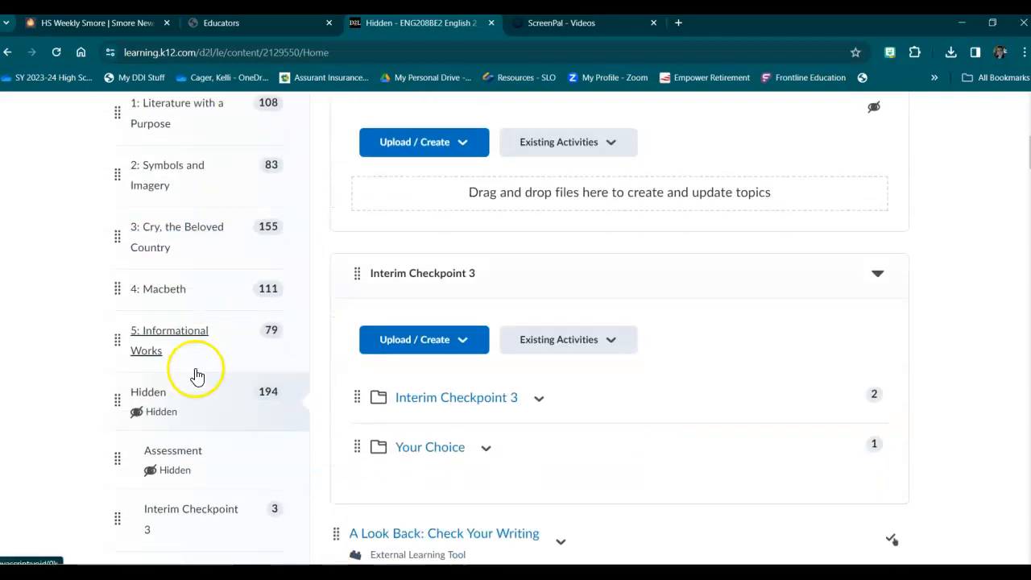
scroll(199, 374, down, 1)
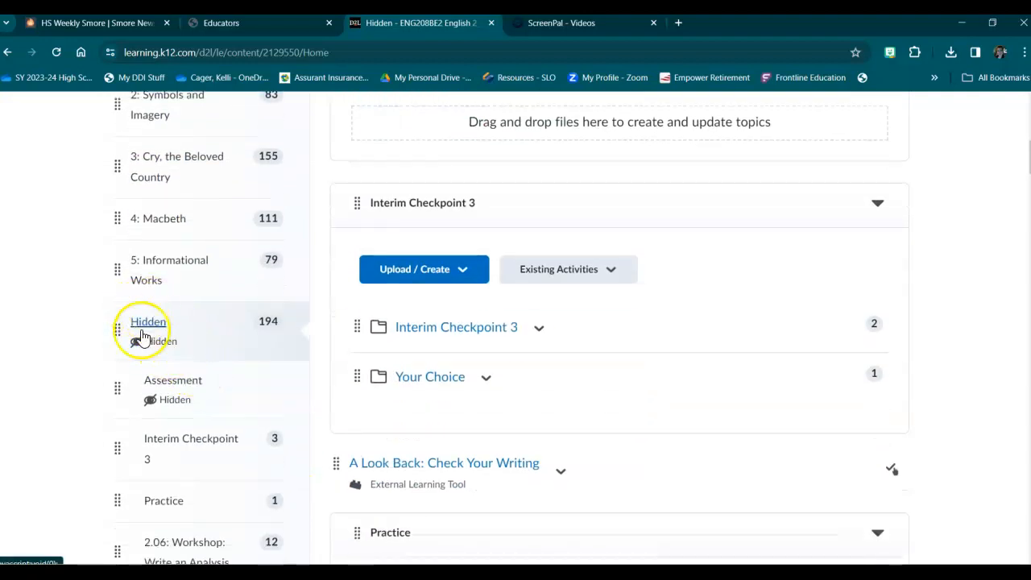
click(148, 331)
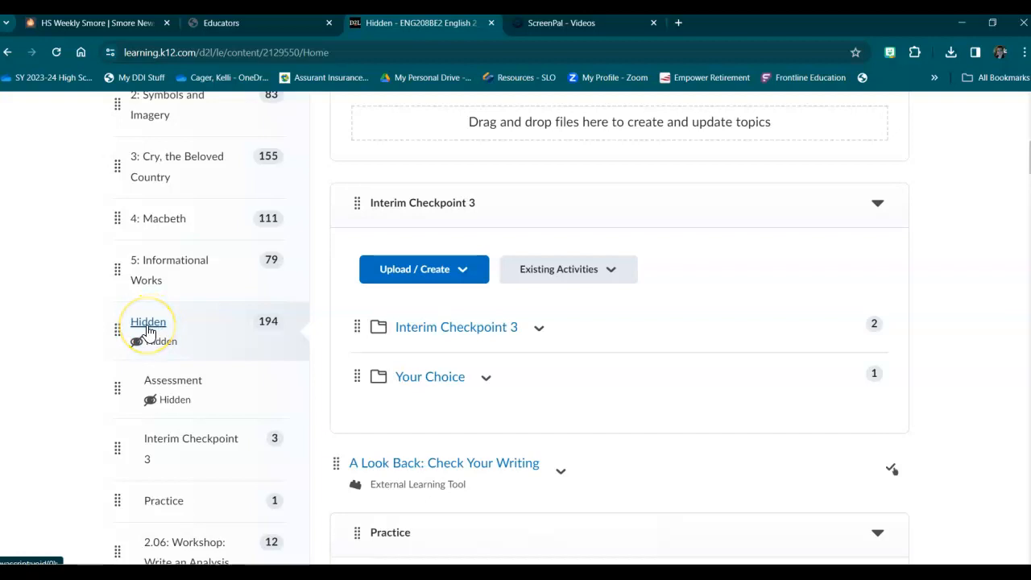
click(149, 339)
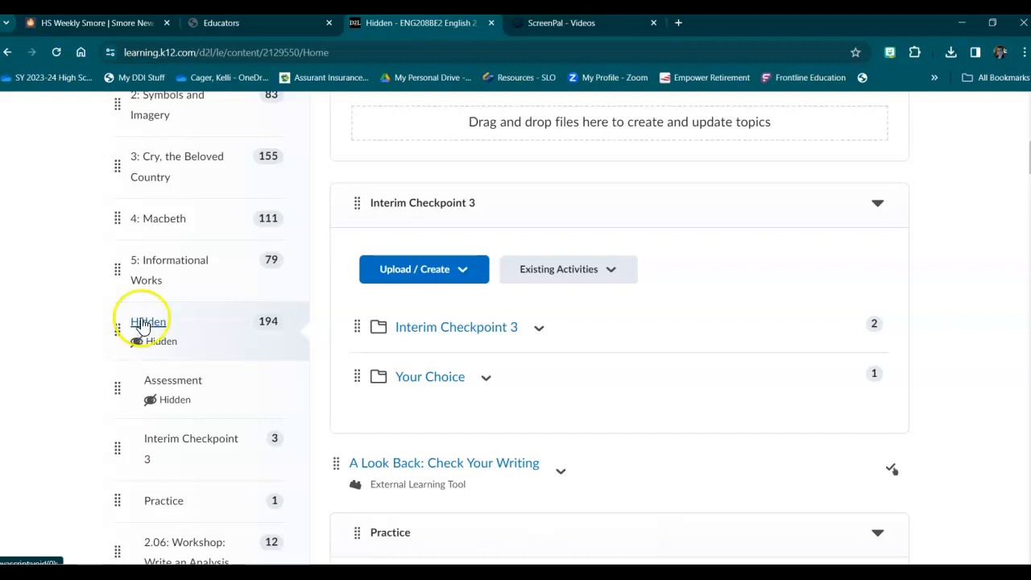
Move the 4: Macbeth unit from the table of contents into the Hidden module and open that module.
scroll(161, 314, up, 1)
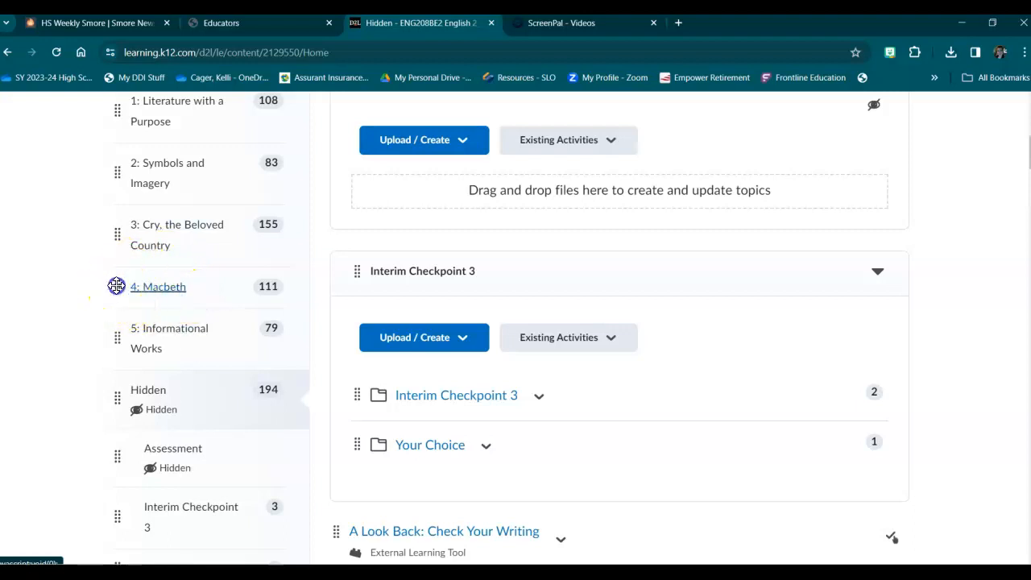
drag(117, 285, 119, 402)
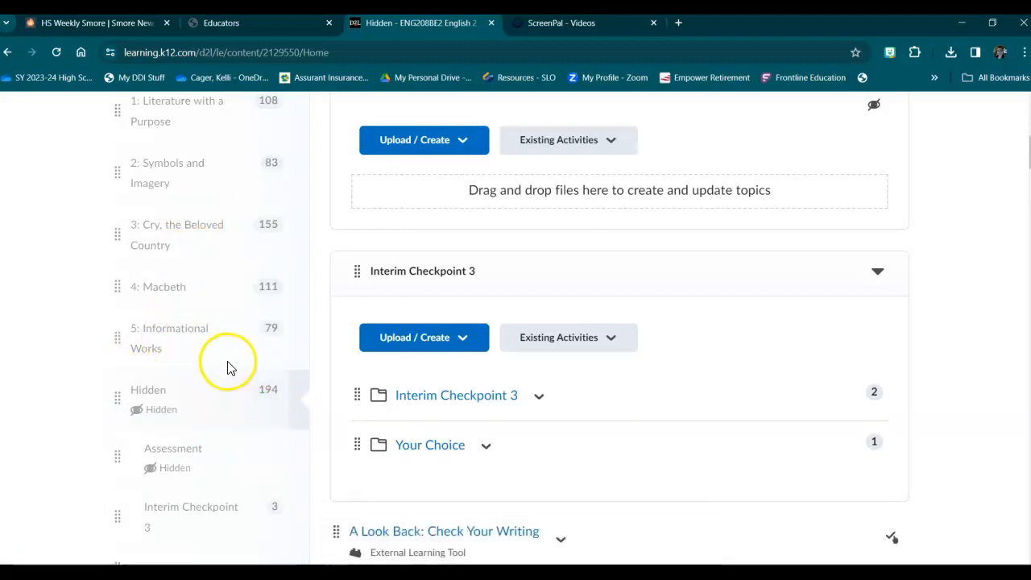
scroll(193, 330, down, 1)
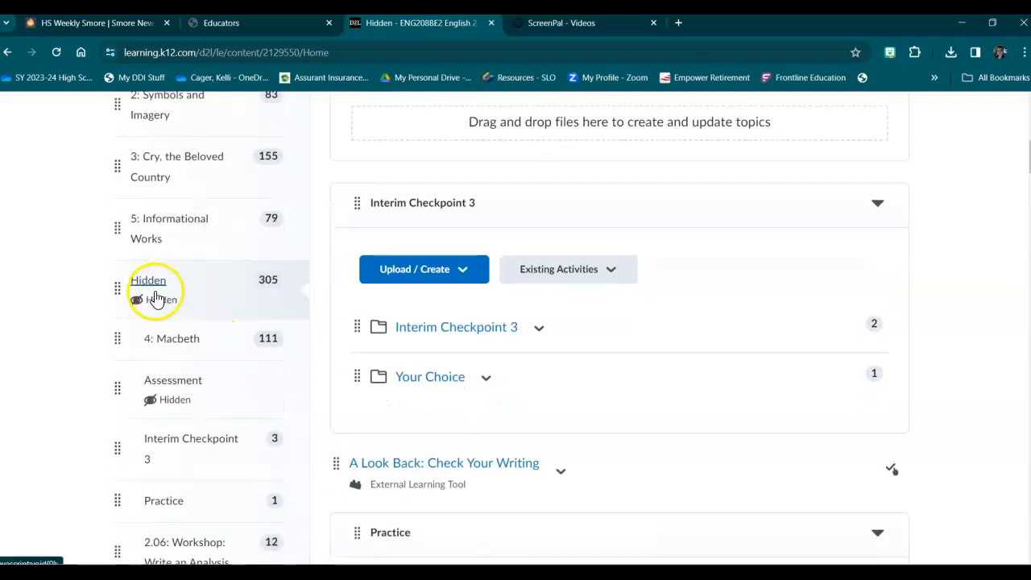
click(161, 284)
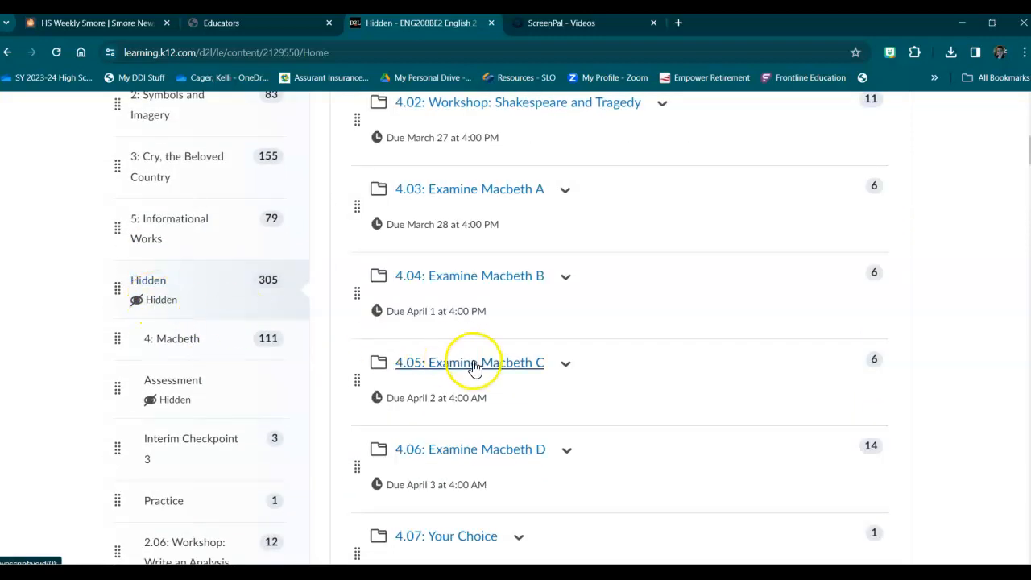
Examine the Macbeth lessons and their due dates inside the Hidden module, dismissing the chat notification.
scroll(475, 367, down, 2)
scroll(497, 362, up, 4)
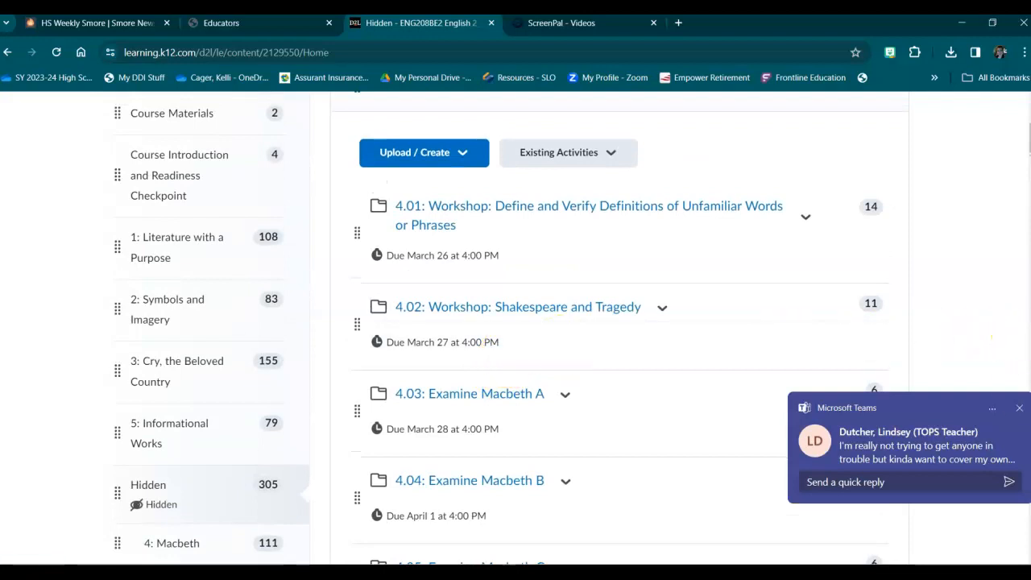
click(1019, 409)
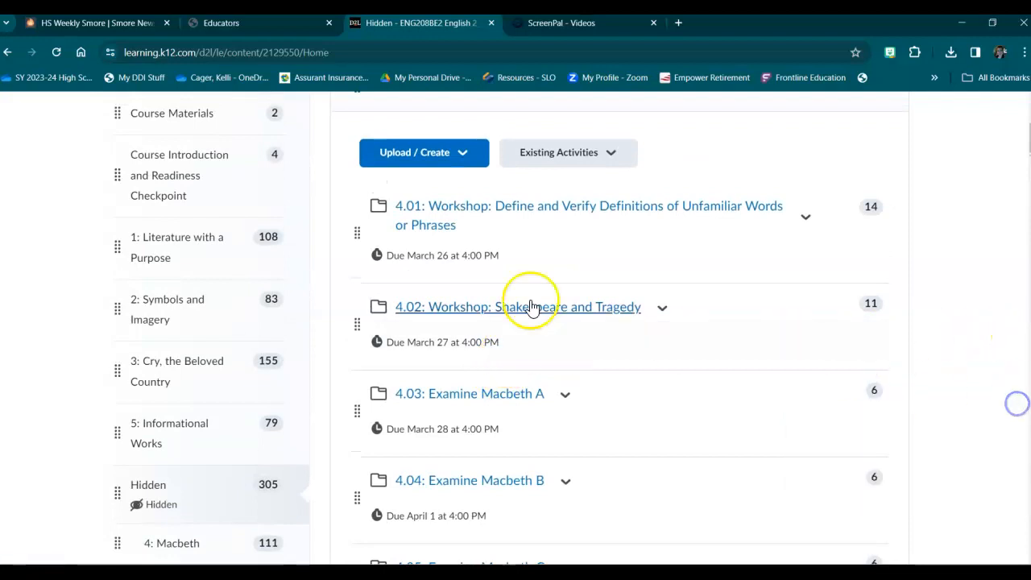
scroll(548, 285, up, 1)
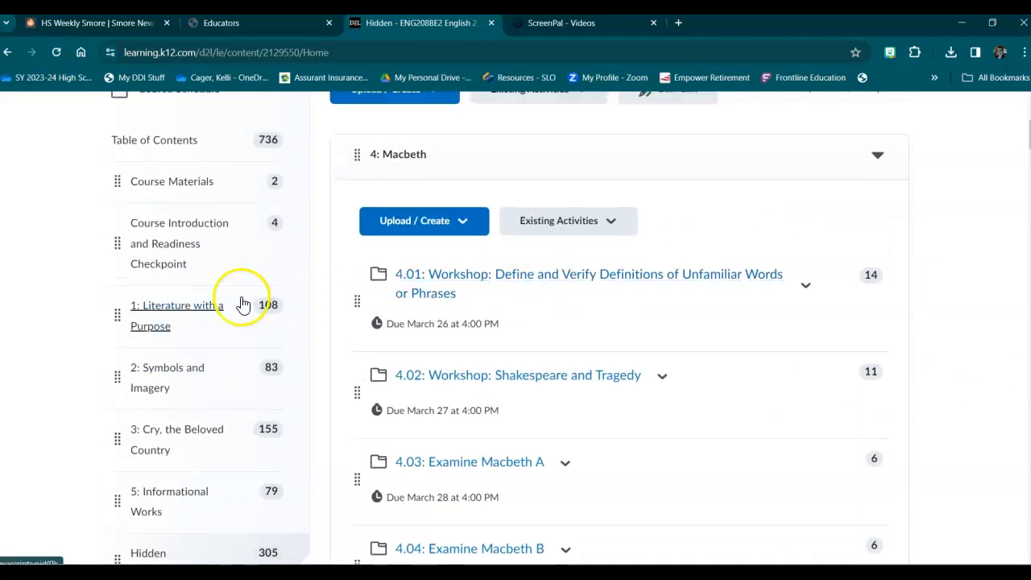
scroll(240, 298, down, 2)
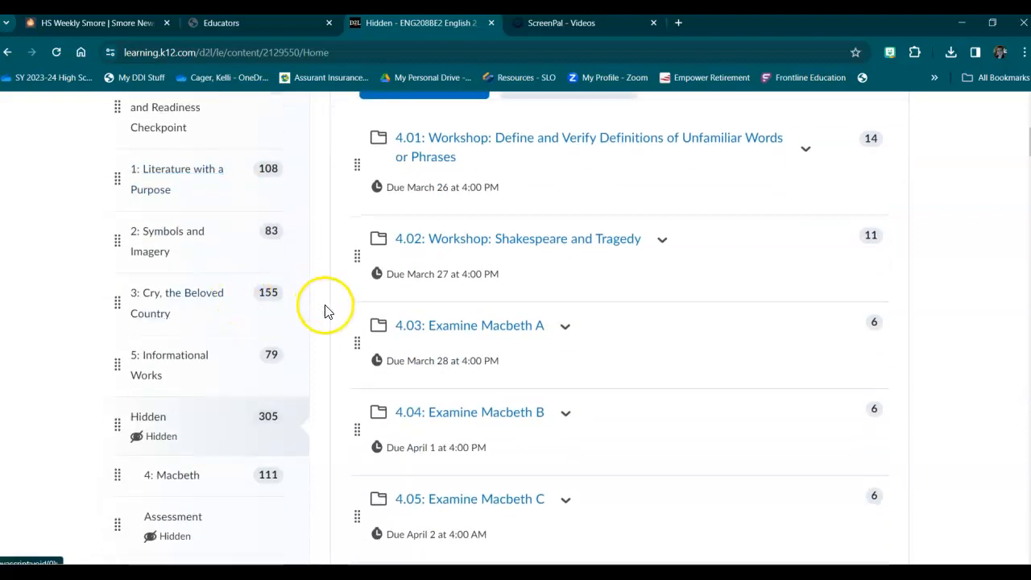
scroll(330, 314, down, 1)
scroll(435, 298, up, 7)
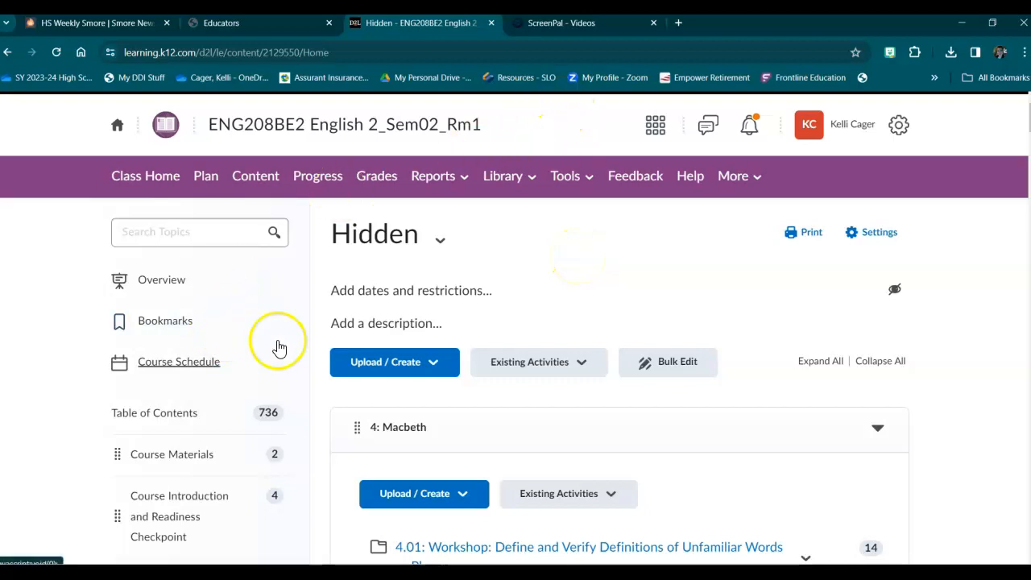
scroll(284, 364, down, 4)
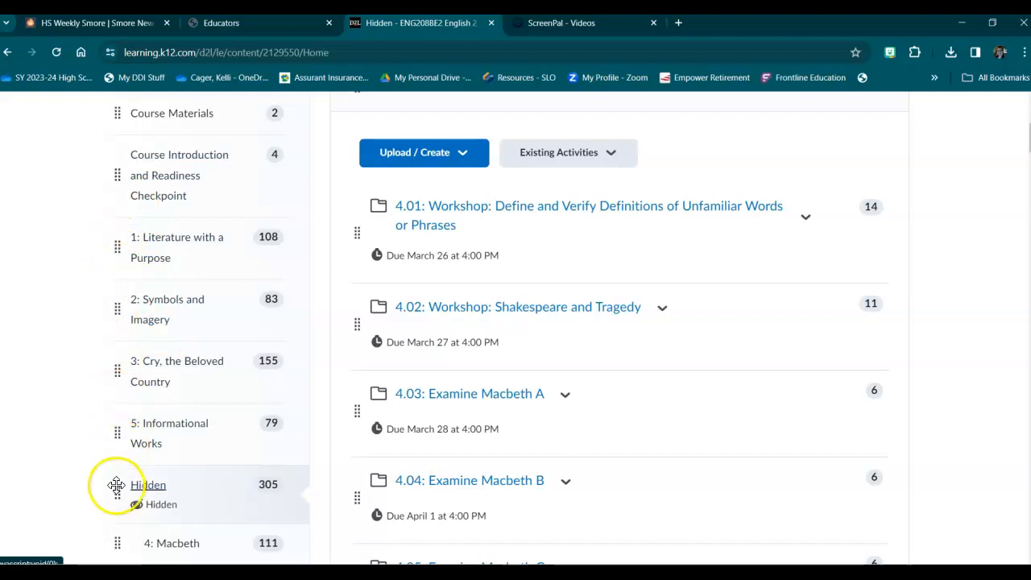
In the course calendar's month view, delete the March 26 due event for 4.01: Workshop: Define and Verify Definitions of Unfamiliar Words or Phrases.
scroll(119, 500, up, 4)
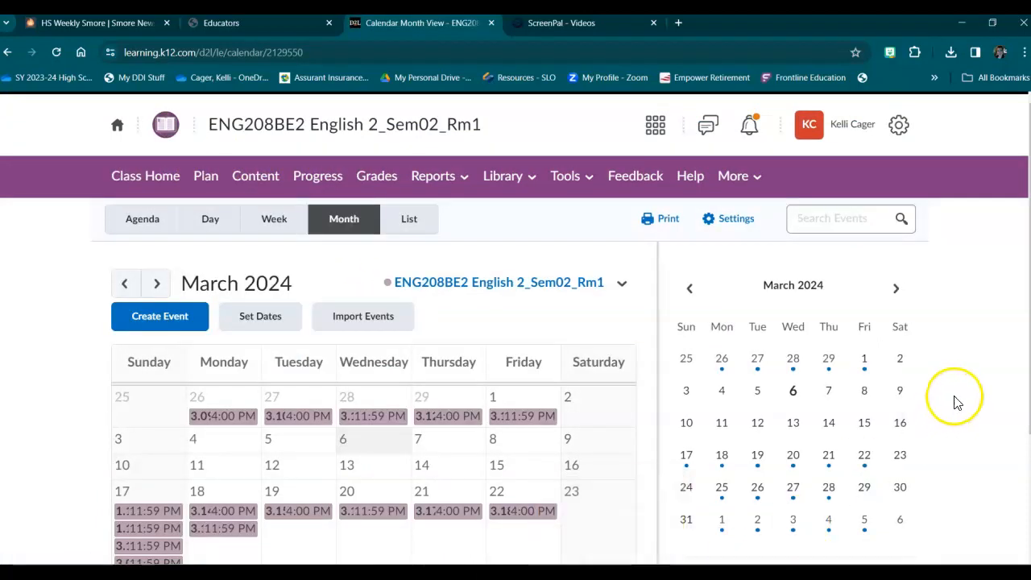
scroll(467, 430, down, 2)
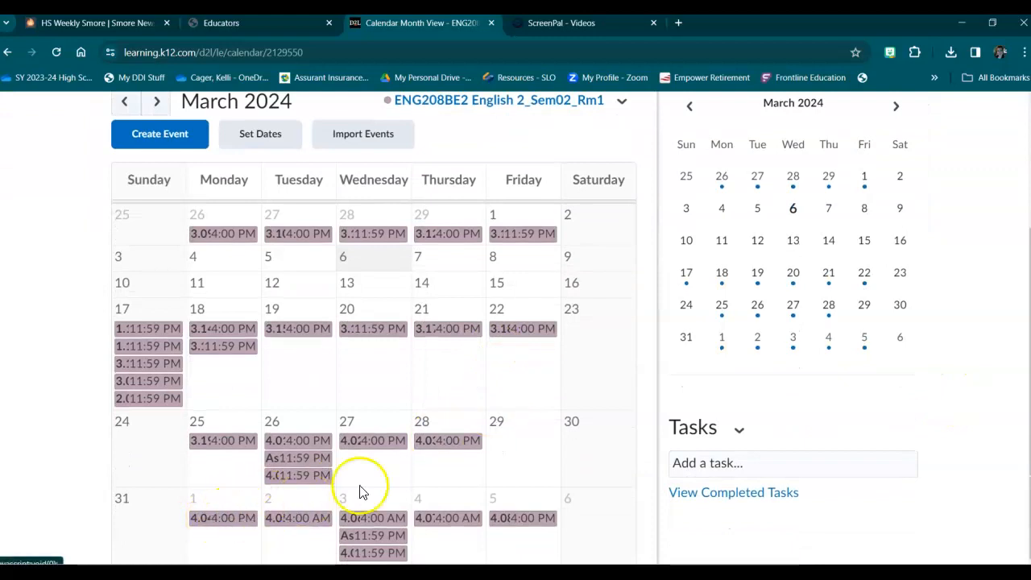
click(290, 444)
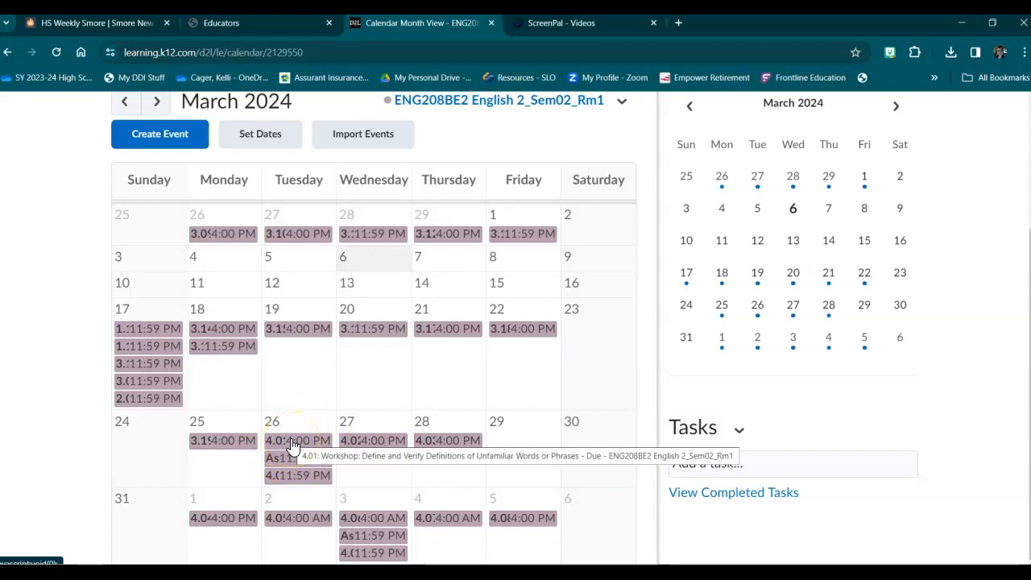
click(291, 444)
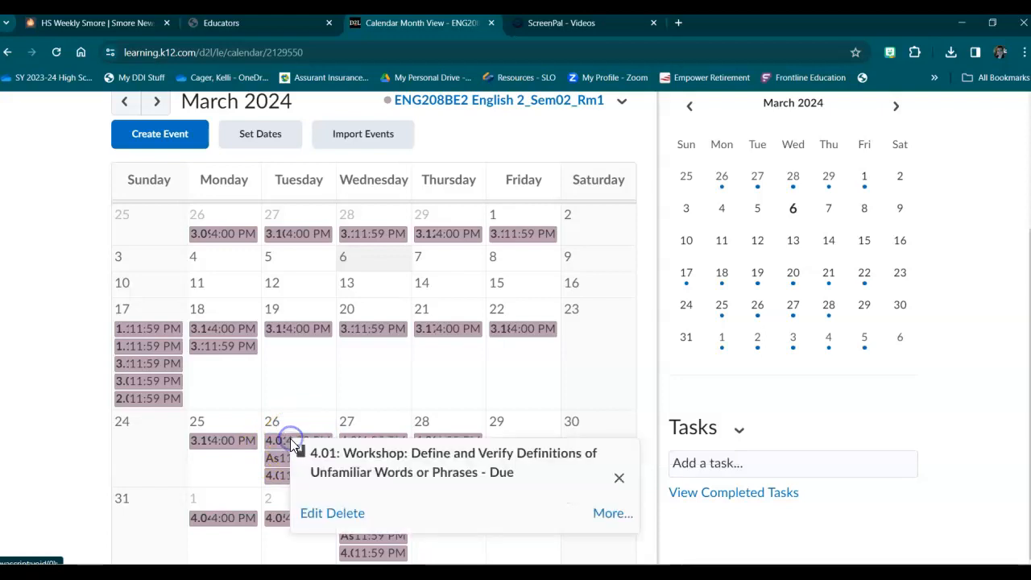
click(341, 513)
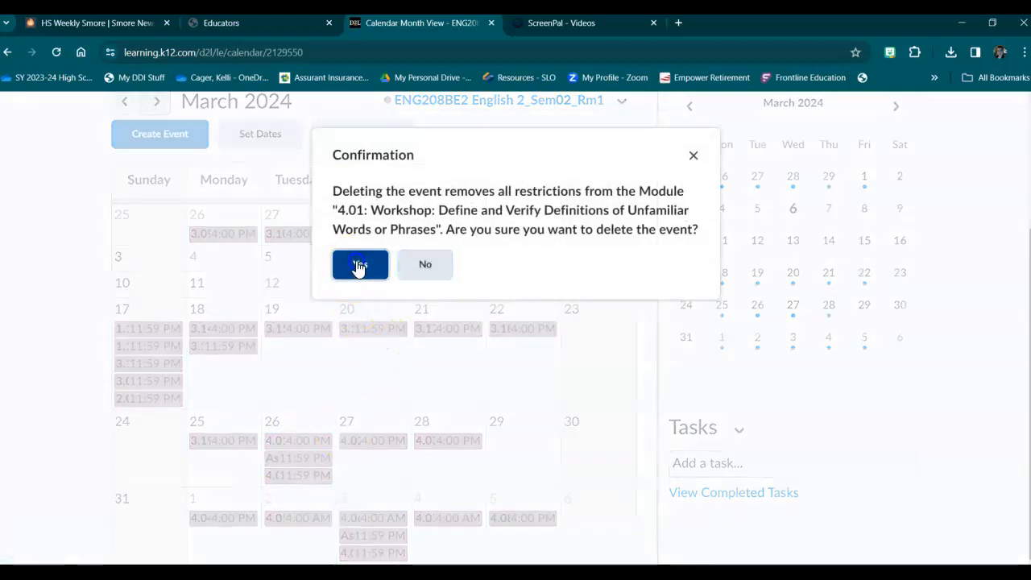
click(357, 257)
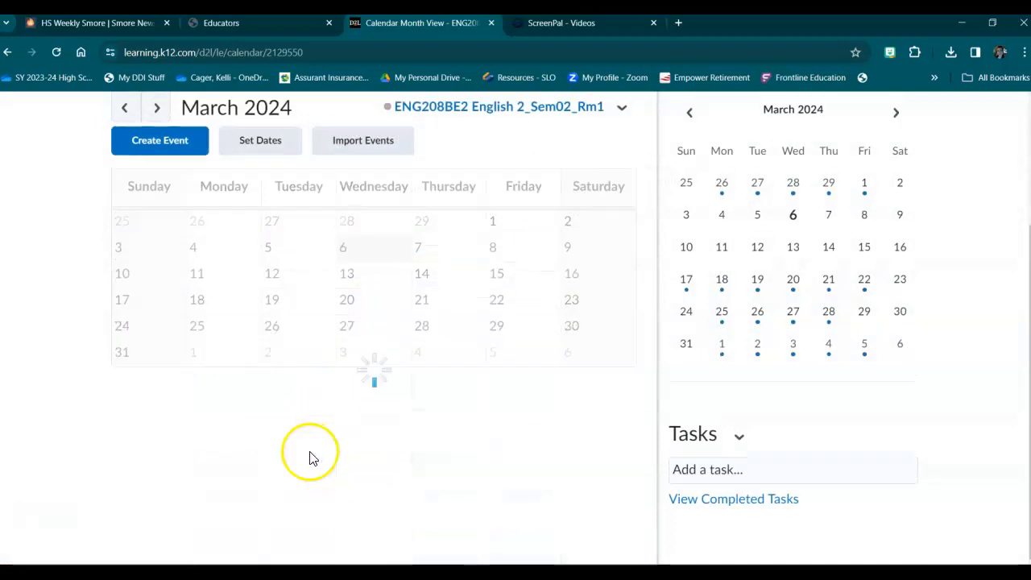
Delete the Assessment due event on March 26 from the calendar.
click(312, 461)
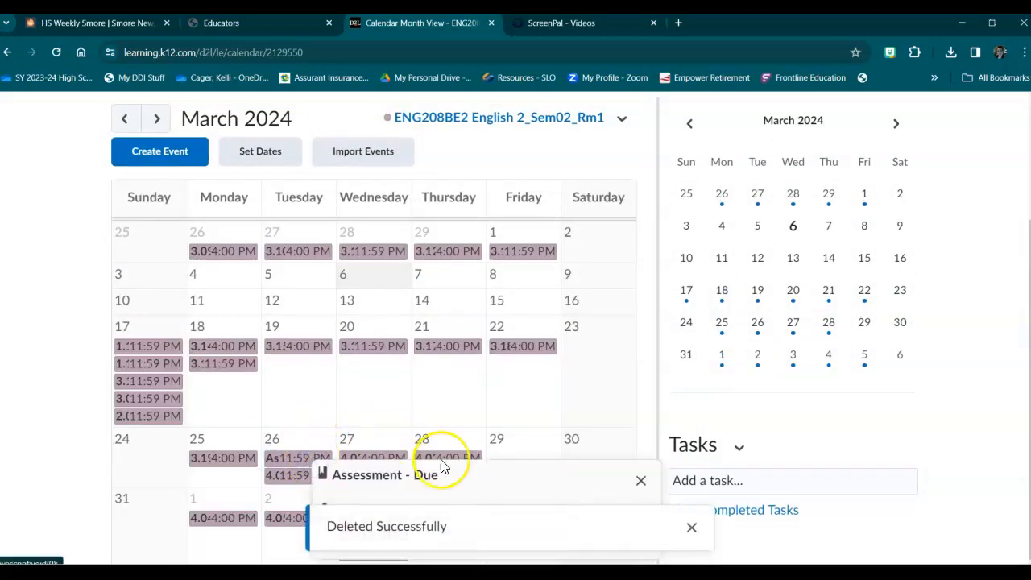
click(640, 480)
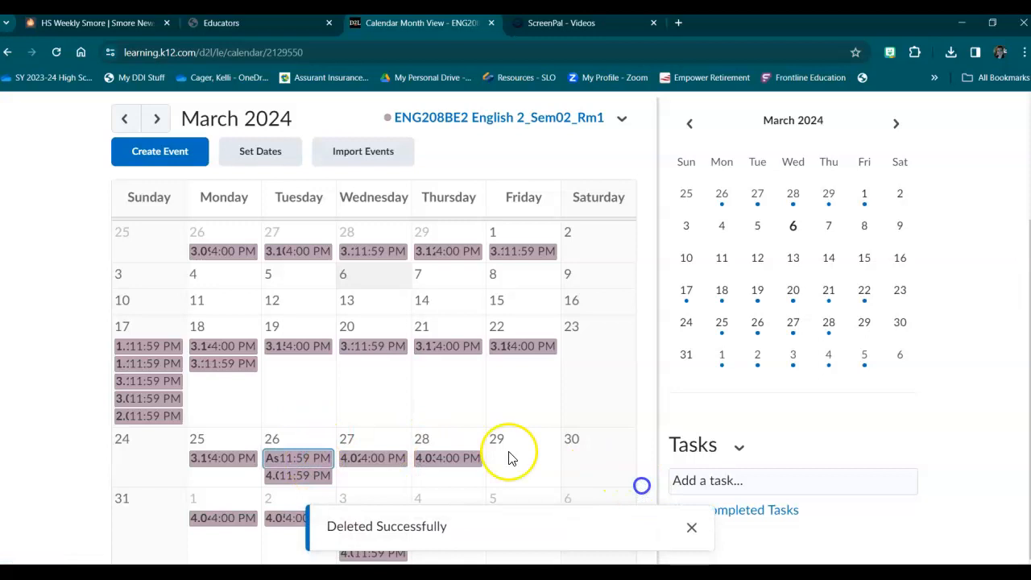
click(310, 457)
click(360, 530)
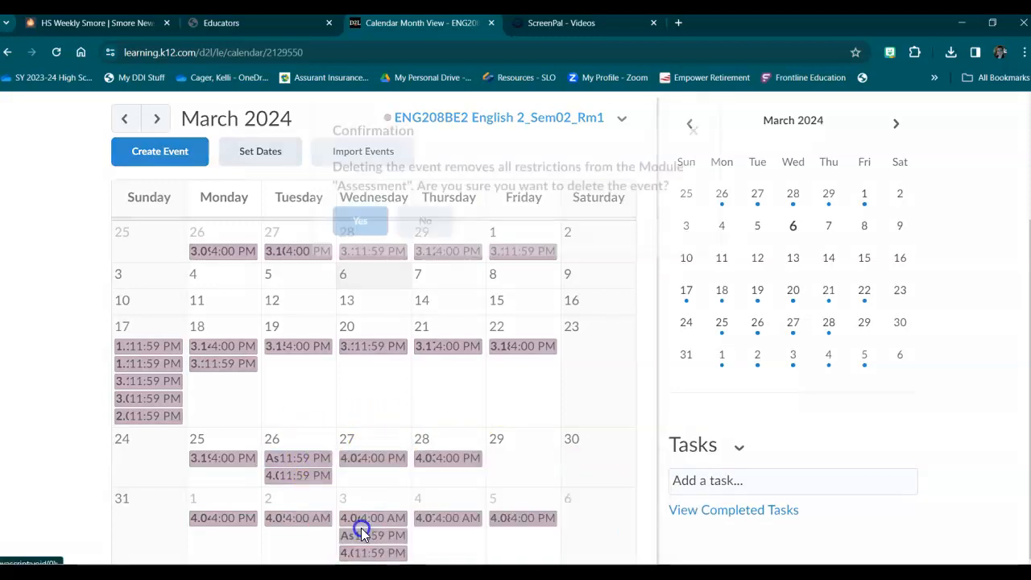
click(367, 248)
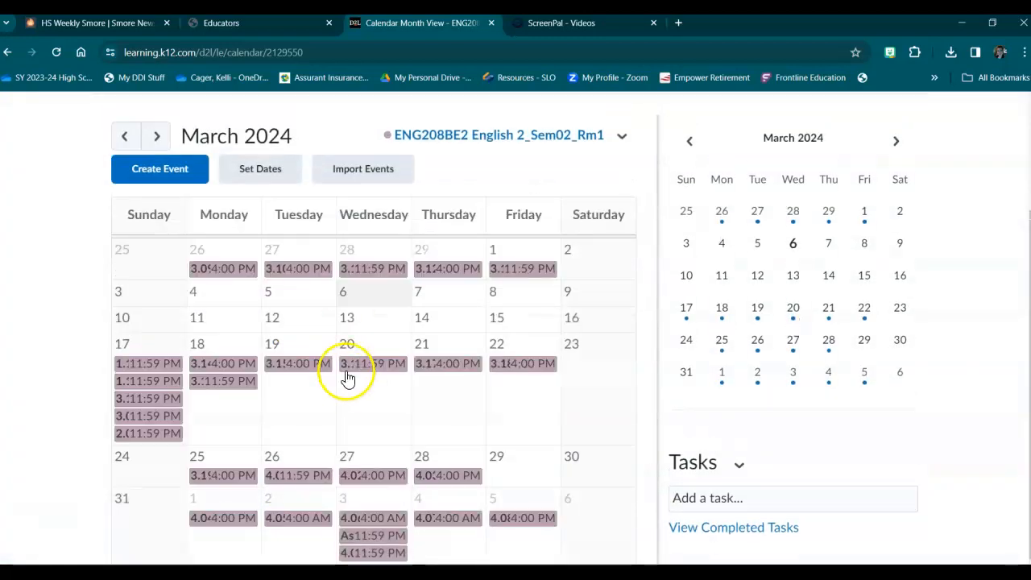
Delete the remaining 11:59 PM event on March 26 and dismiss the deletion notices.
click(306, 476)
click(355, 455)
click(357, 265)
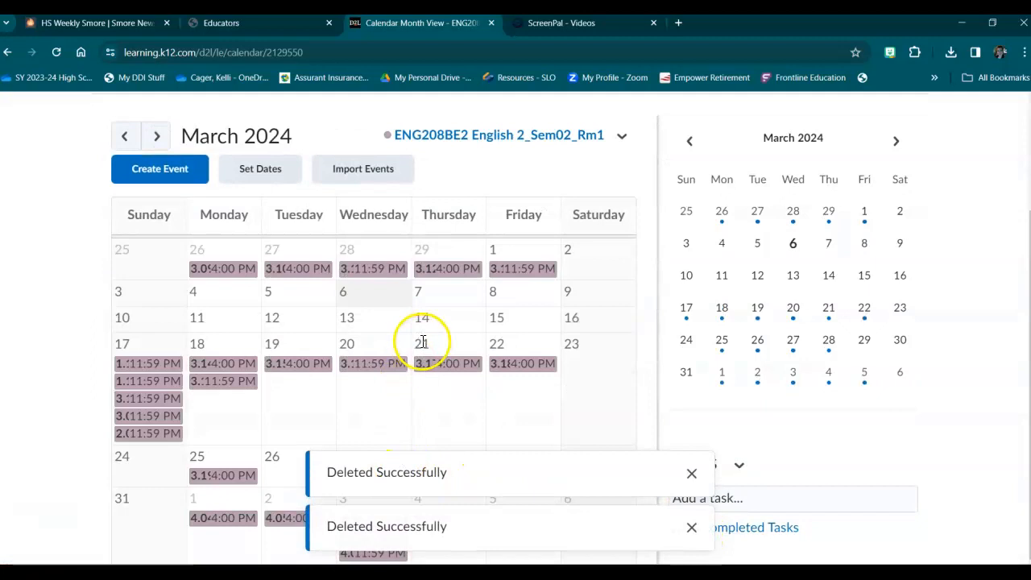
click(693, 475)
click(691, 527)
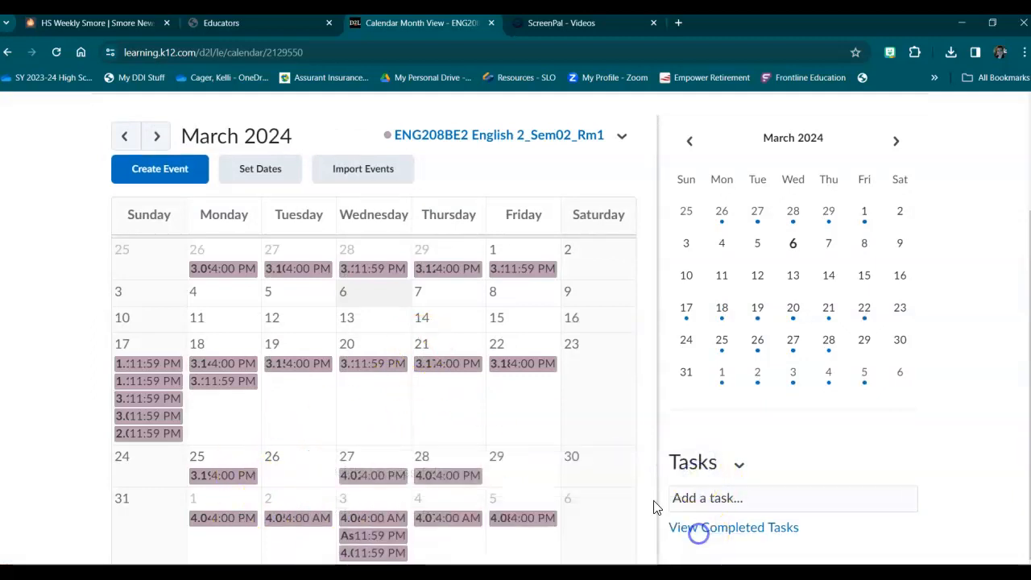
Delete the March 27 due event for 4.02: Workshop: Shakespeare and Tragedy.
click(389, 480)
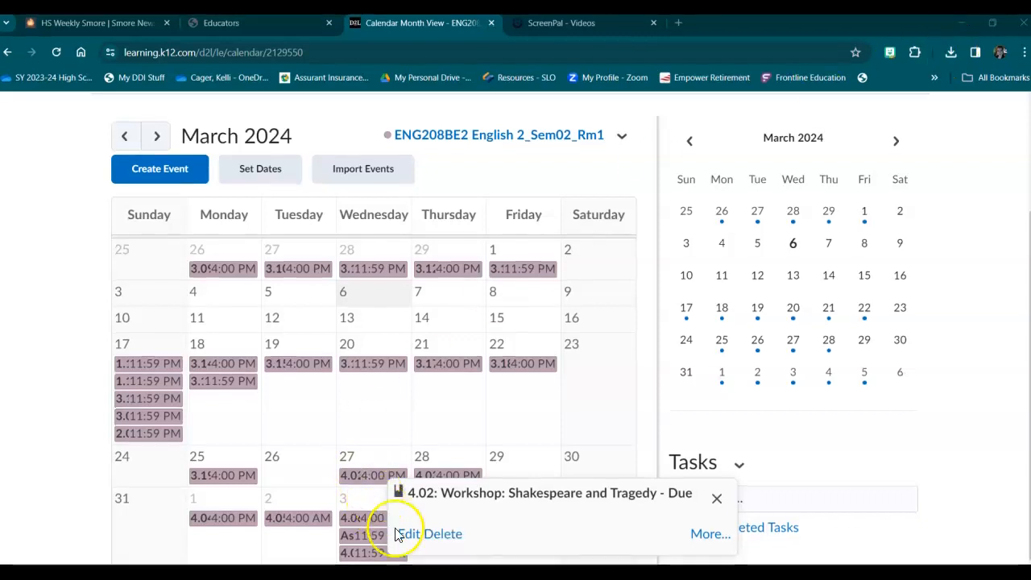
click(441, 534)
click(359, 258)
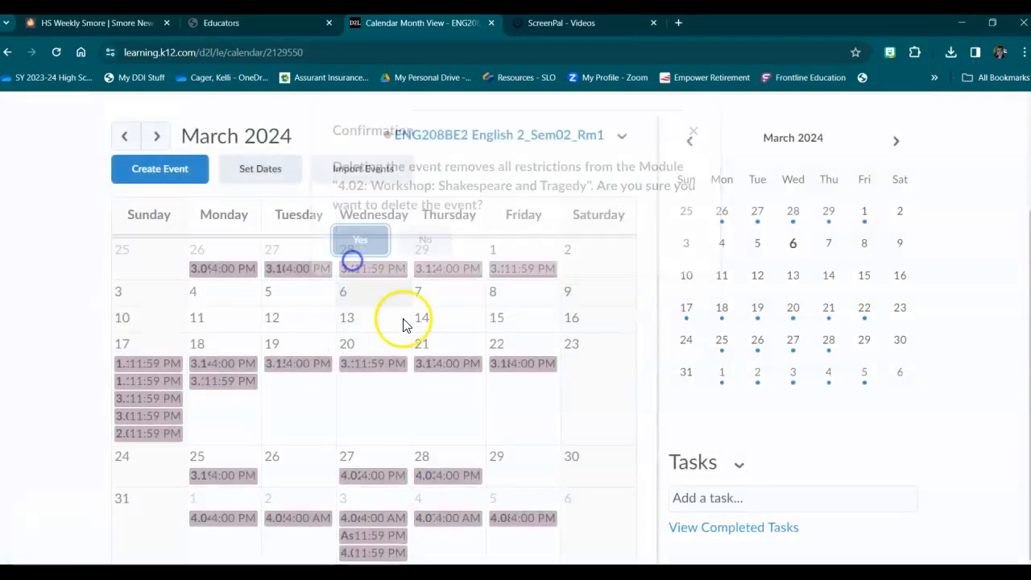
Delete the March 28 due event for 4.03: Examine Macbeth A from the calendar.
click(429, 475)
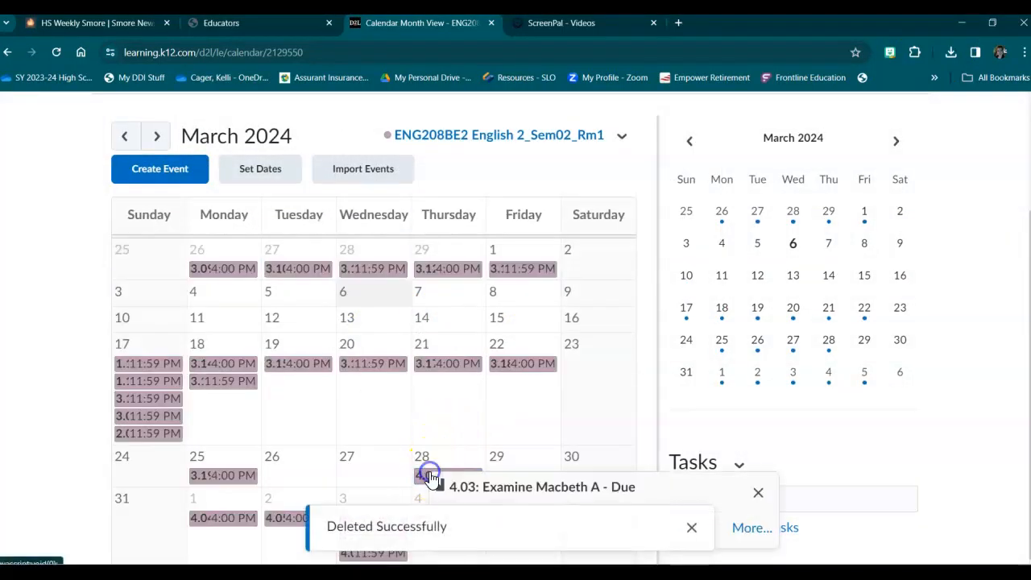
click(691, 527)
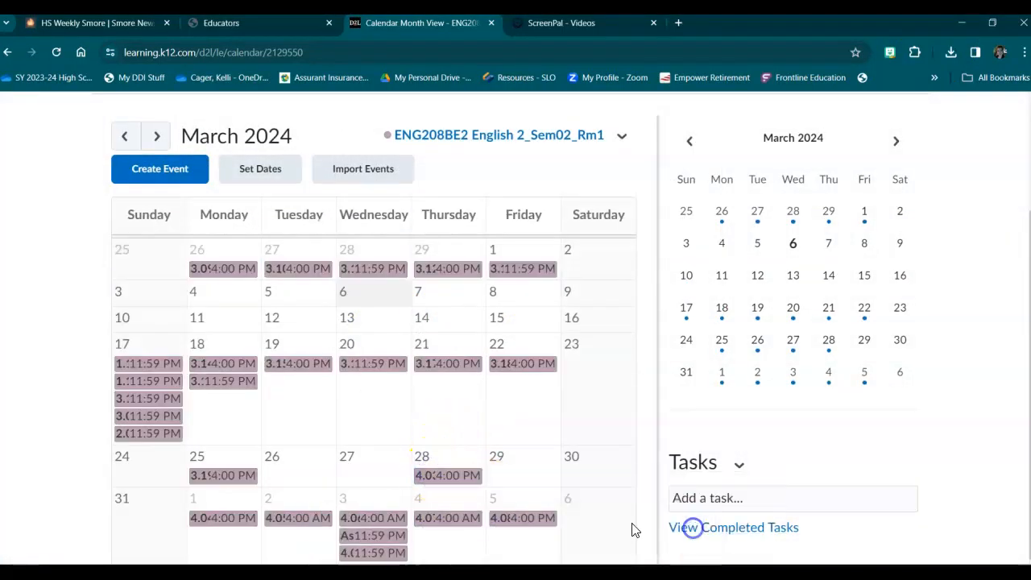
click(461, 476)
click(505, 525)
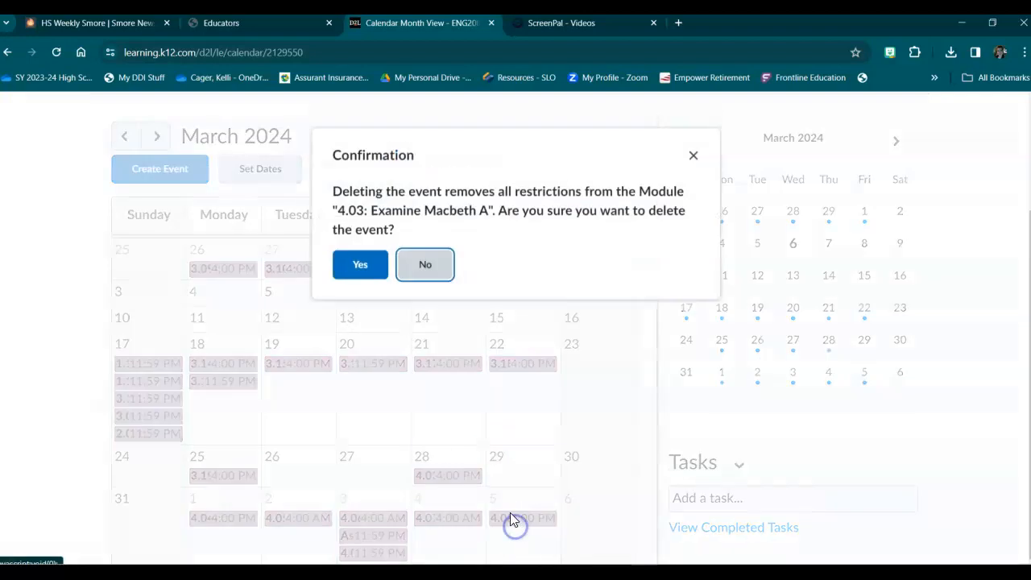
click(360, 267)
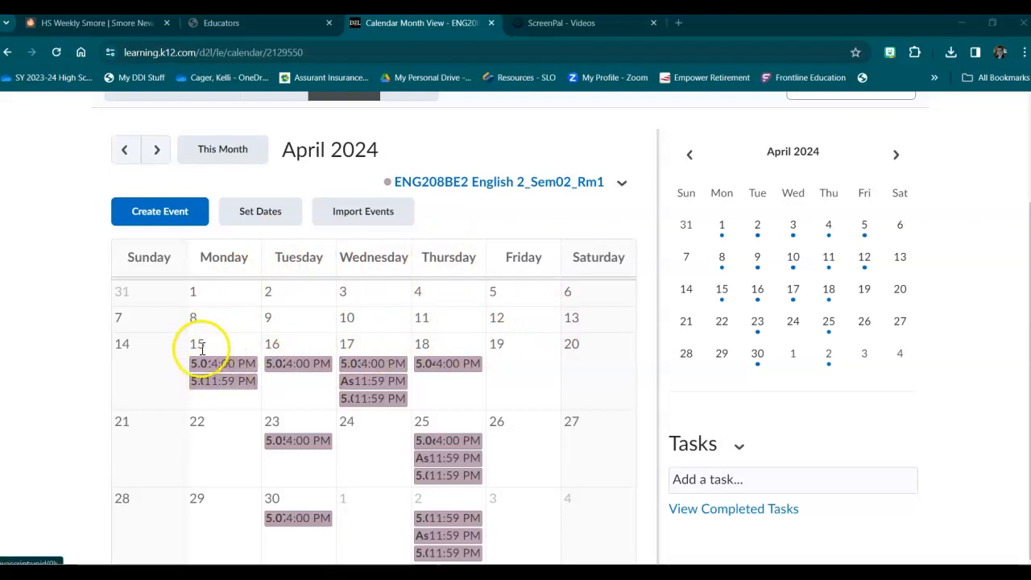
Open the course's grades and switch to managing the grade items.
scroll(203, 348, up, 1)
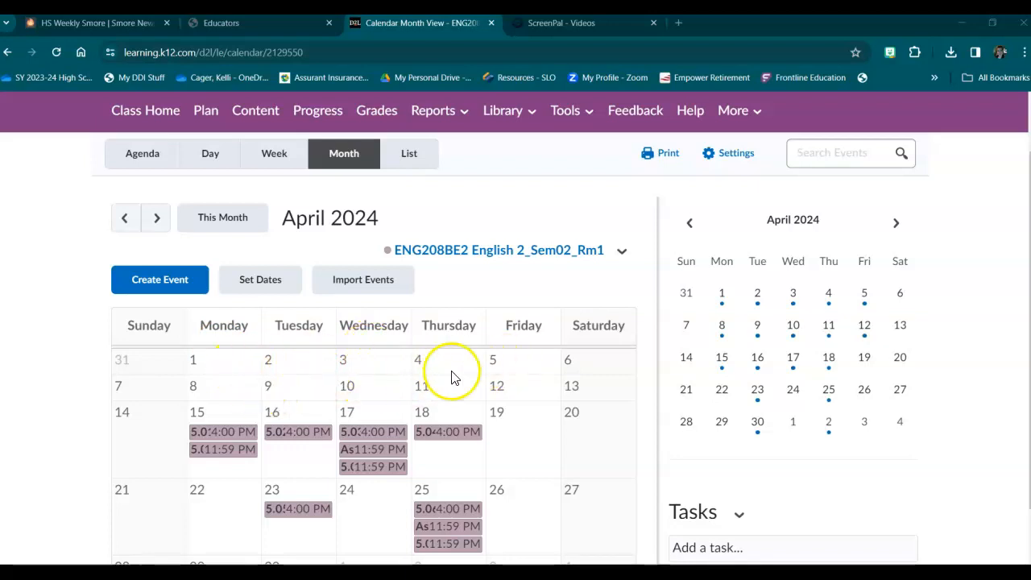
scroll(468, 374, up, 1)
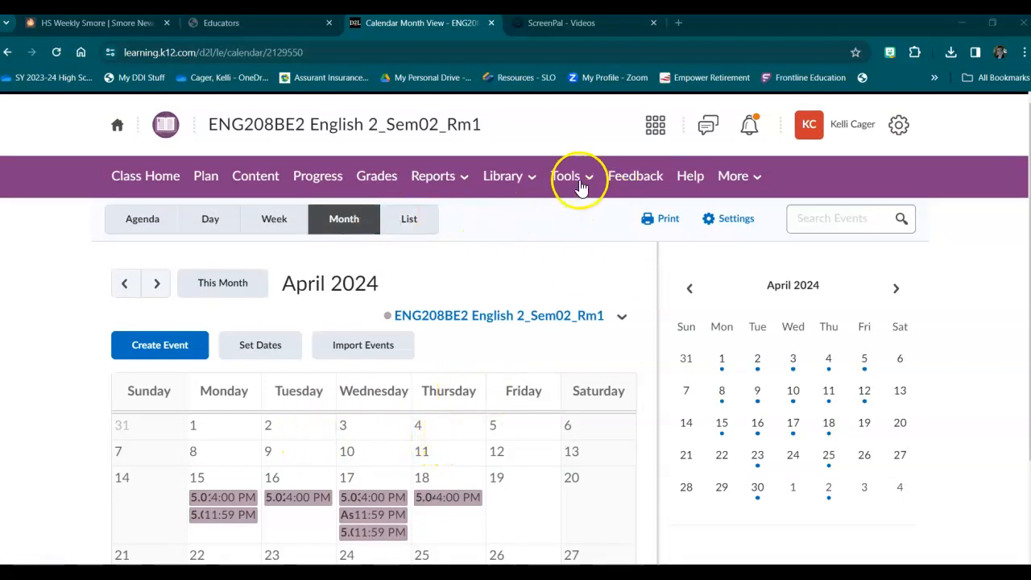
click(365, 179)
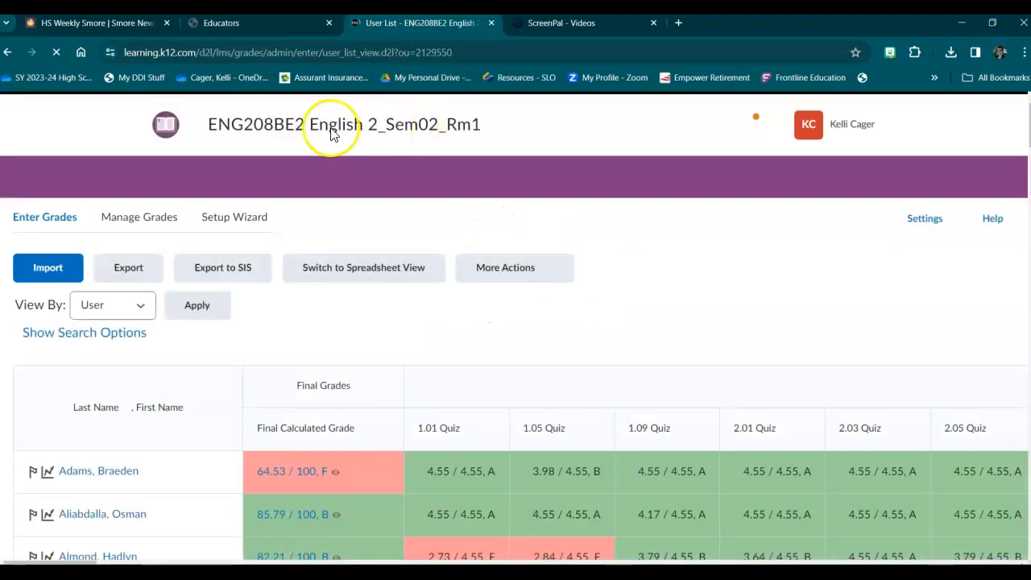
scroll(270, 287, down, 3)
scroll(275, 287, up, 3)
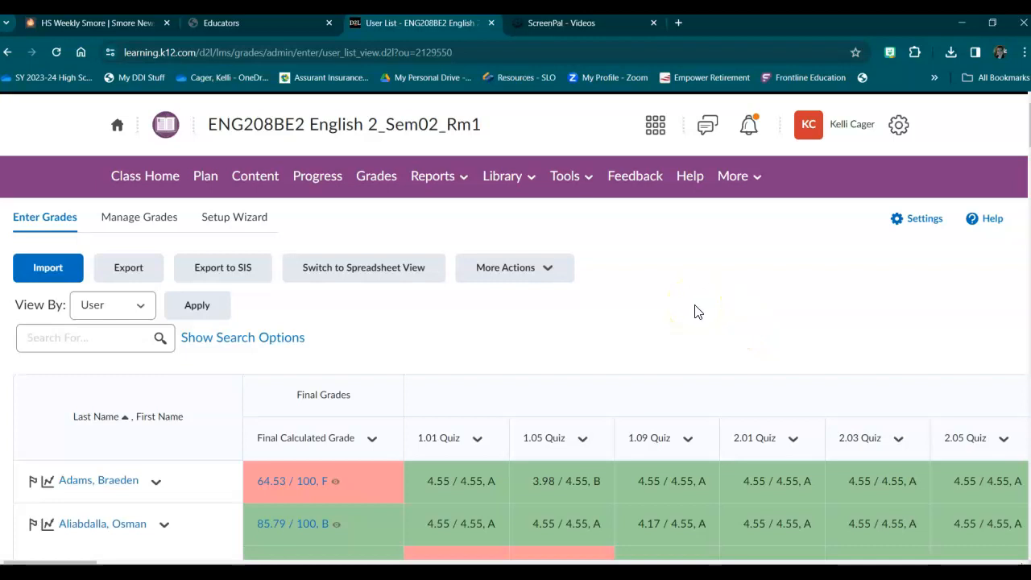
click(143, 223)
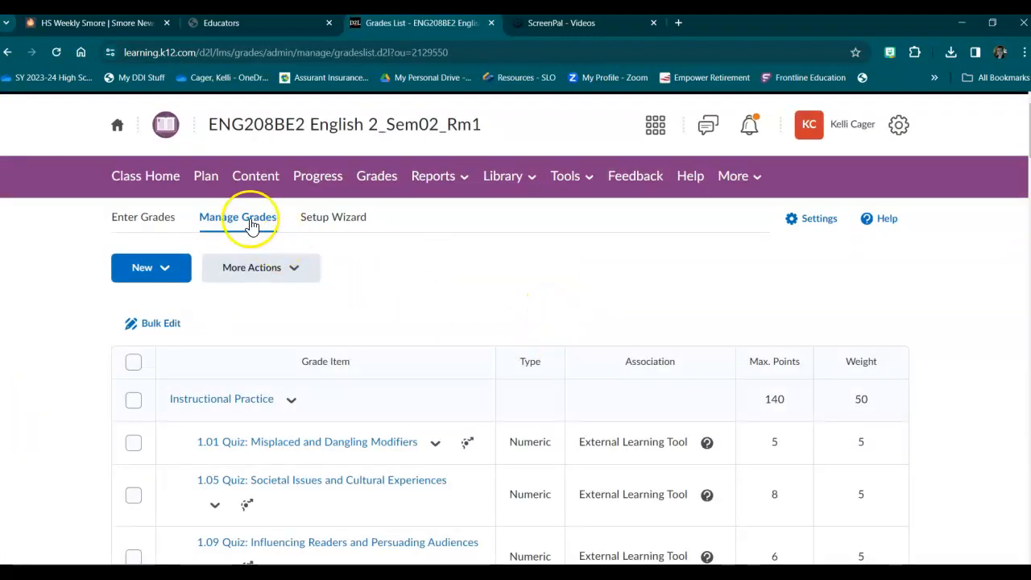
Examine which grade items are in the Hidden and Instructional Assessment categories.
scroll(518, 392, down, 9)
scroll(494, 368, down, 14)
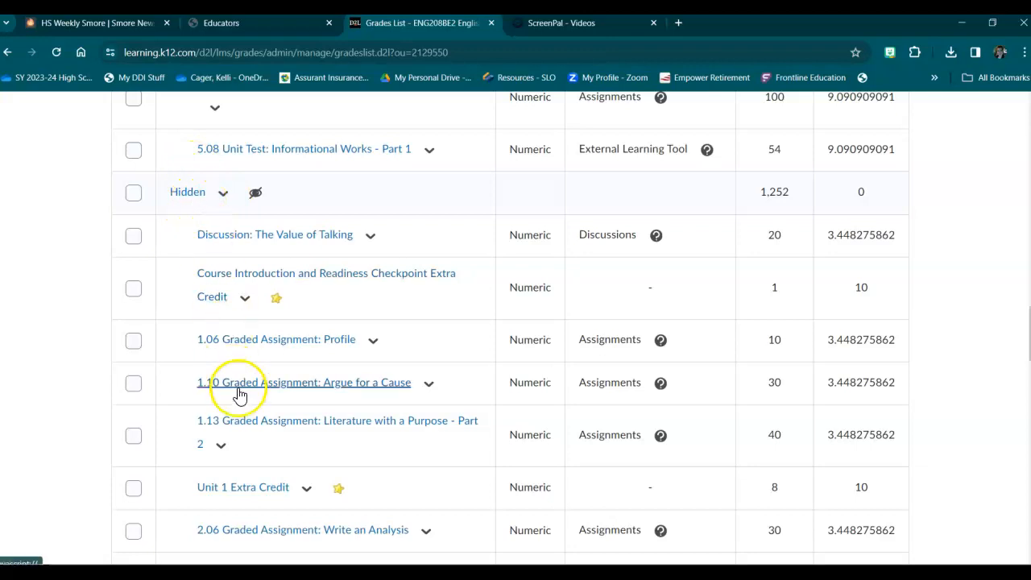
scroll(329, 398, up, 1)
scroll(334, 403, down, 3)
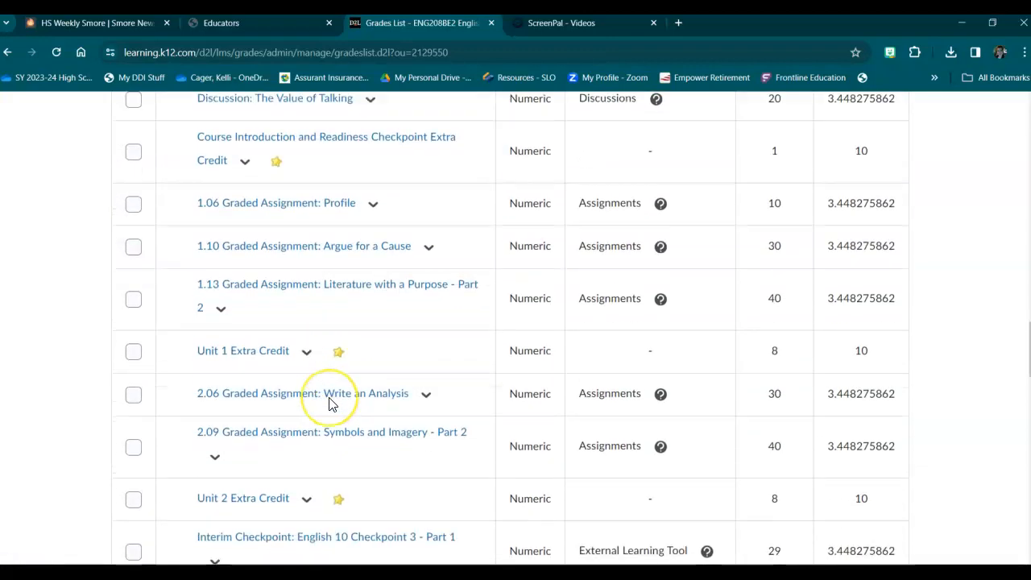
scroll(331, 403, up, 5)
scroll(328, 403, up, 1)
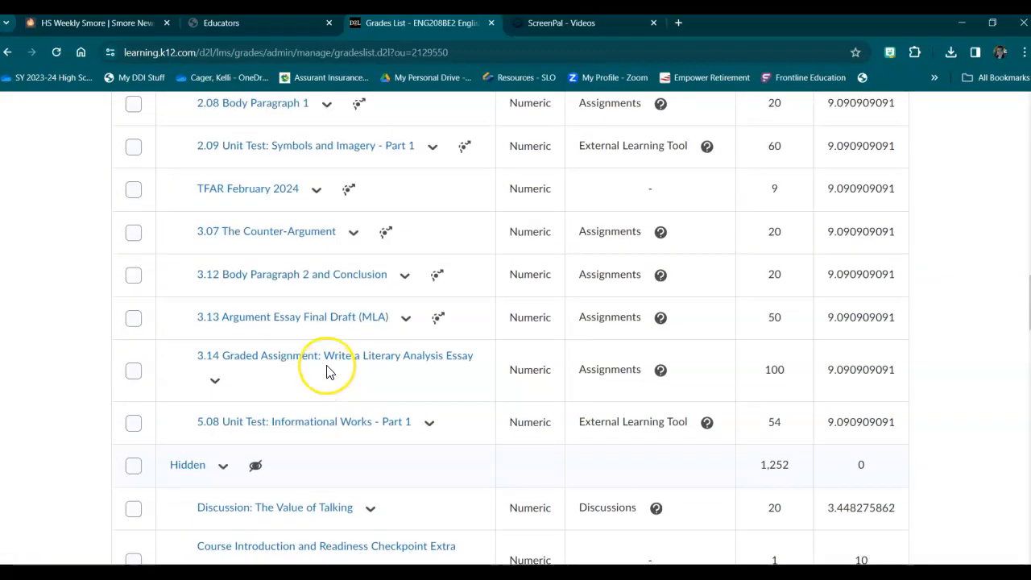
scroll(329, 370, up, 3)
scroll(328, 370, down, 2)
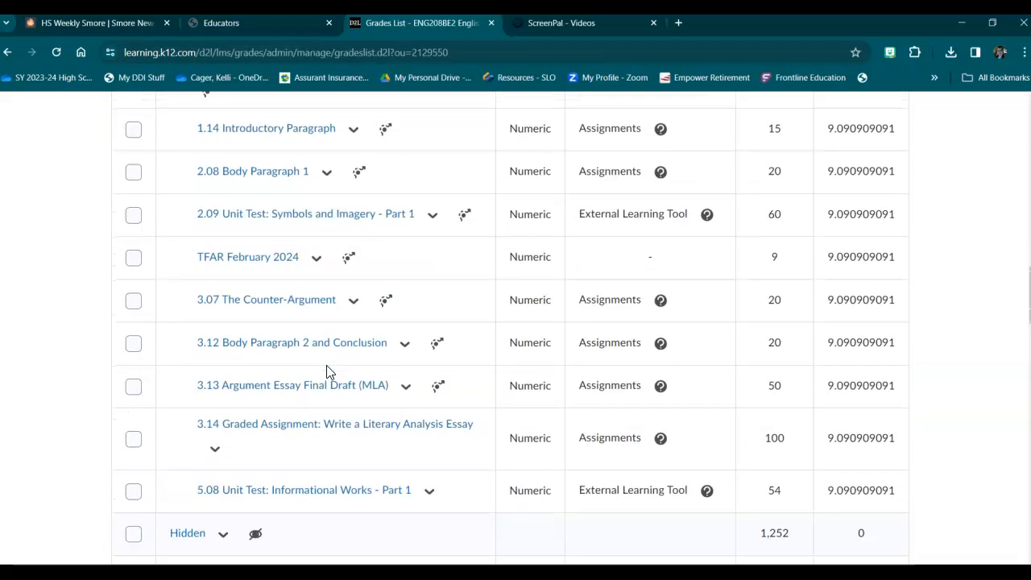
scroll(327, 378, up, 8)
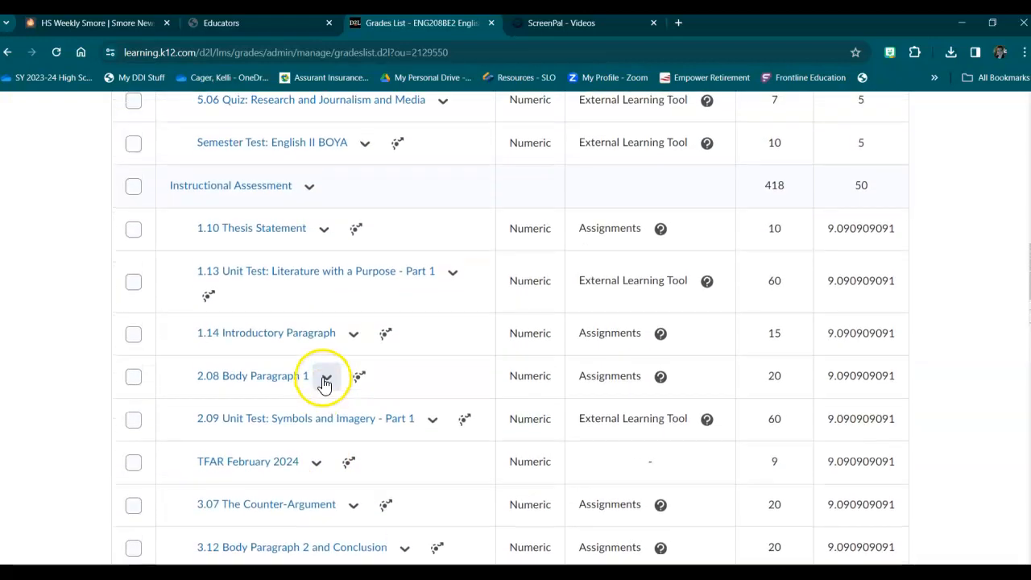
Hide the grade items 4.01 Quiz: Define and Verify Definitions, 4.06 Quiz: Macbeth D and 4.11 Quiz: Macbeth H from users.
scroll(237, 288, up, 5)
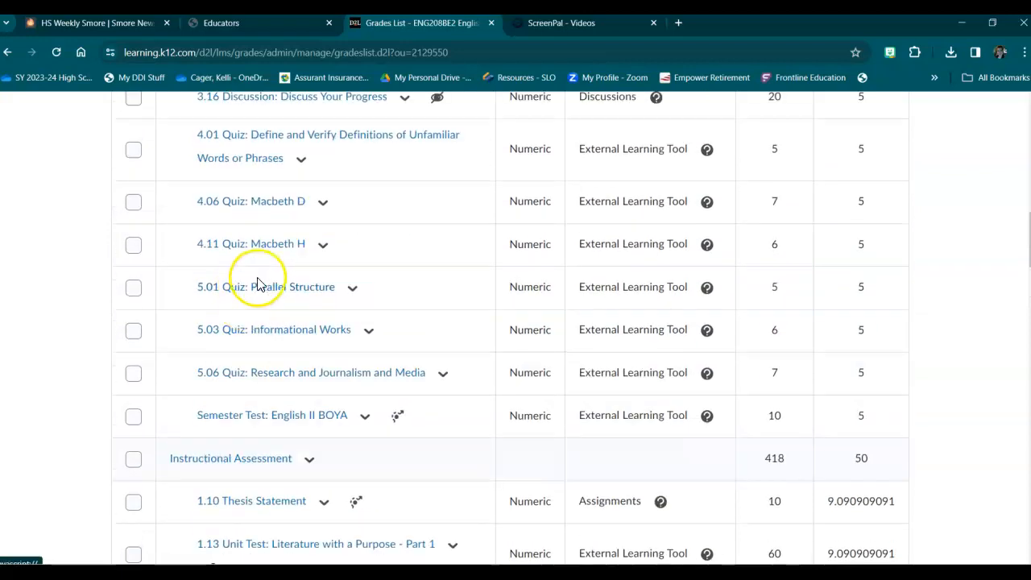
scroll(334, 258, up, 2)
scroll(334, 258, down, 1)
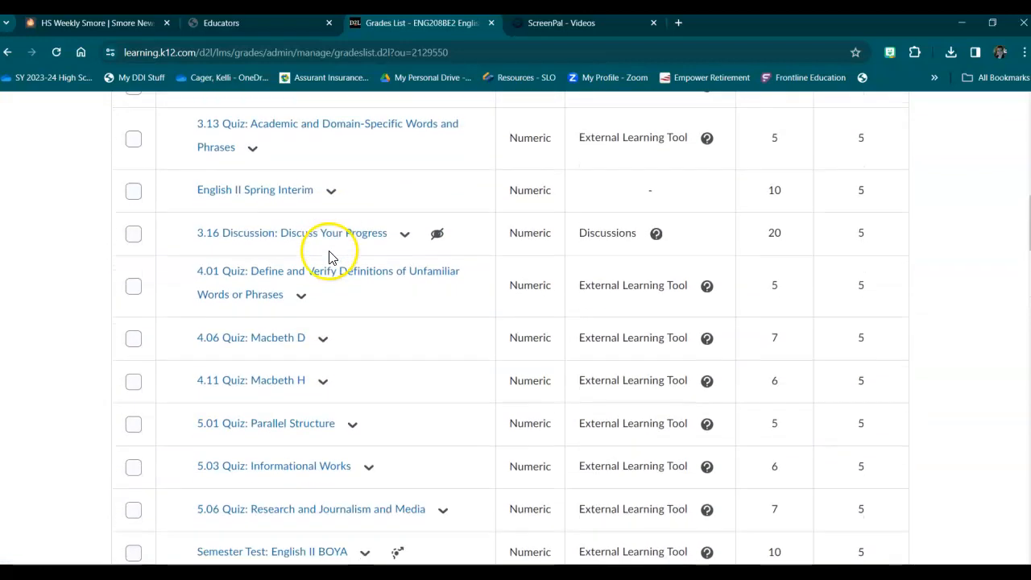
click(134, 287)
click(134, 339)
click(137, 383)
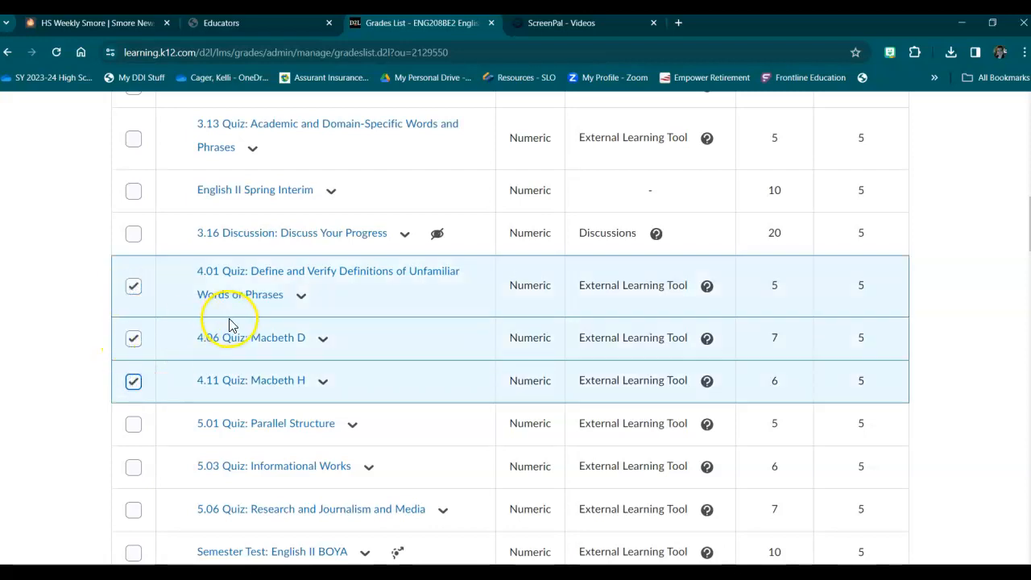
scroll(294, 272, up, 9)
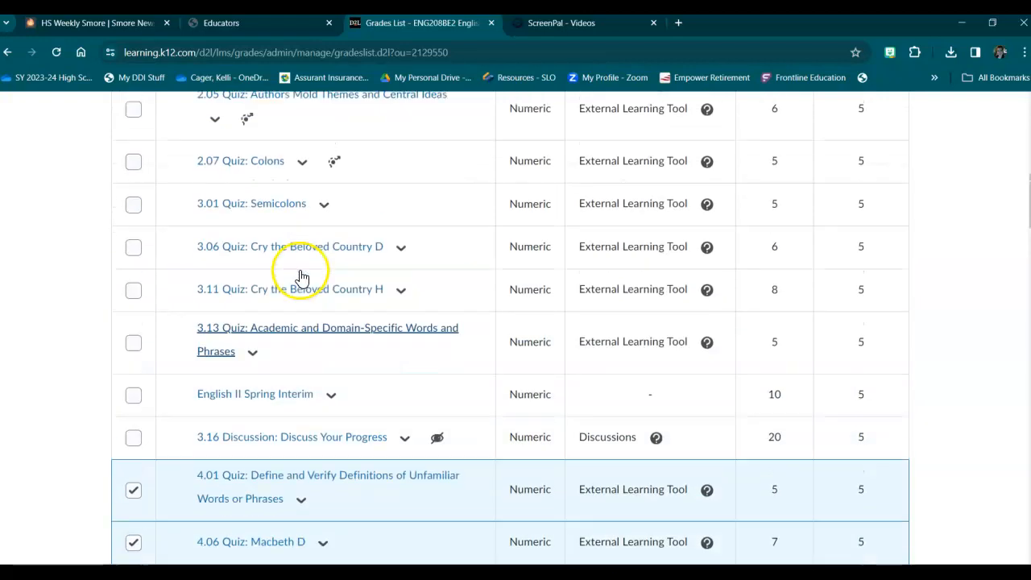
scroll(298, 267, up, 2)
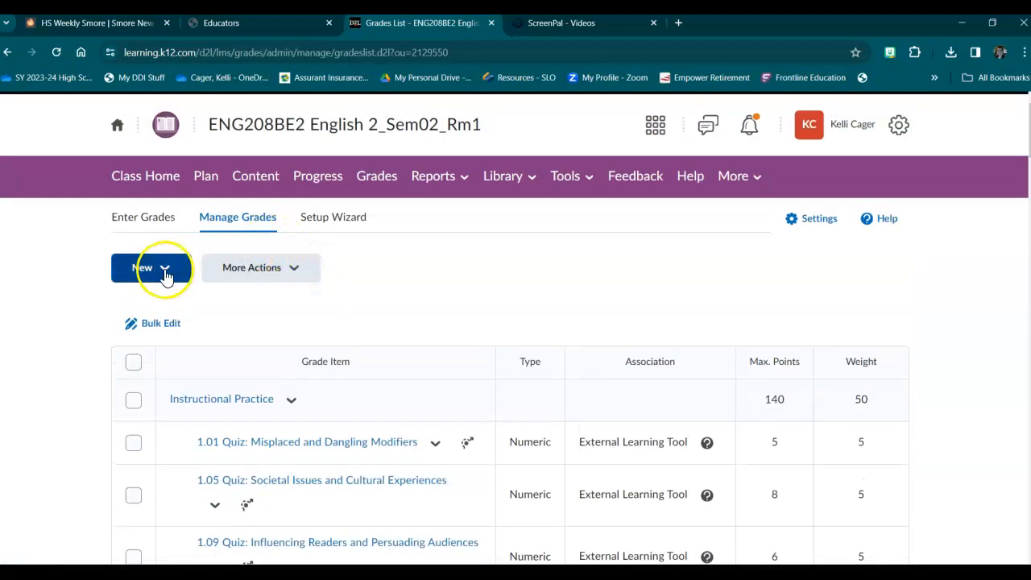
click(286, 274)
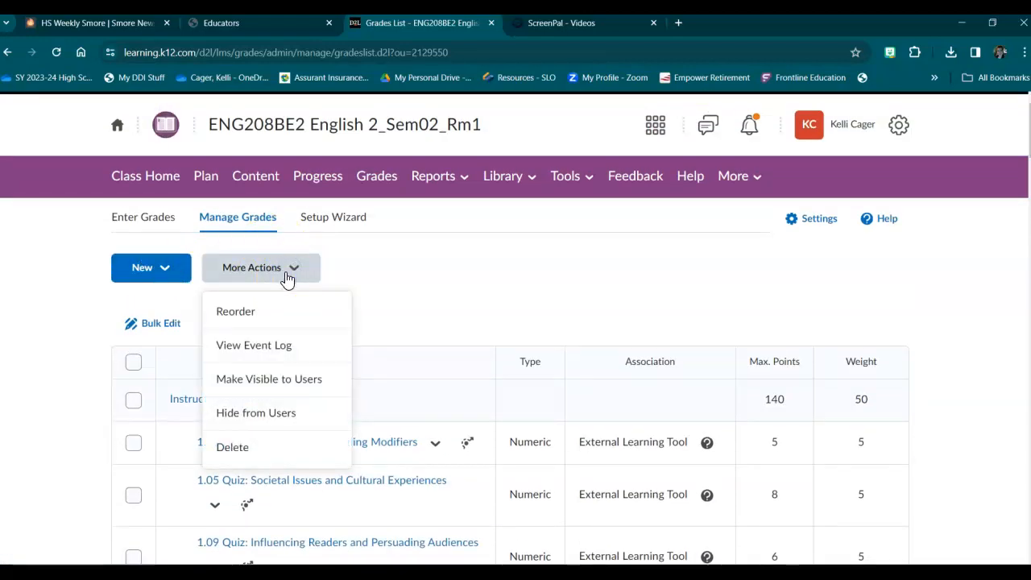
click(264, 422)
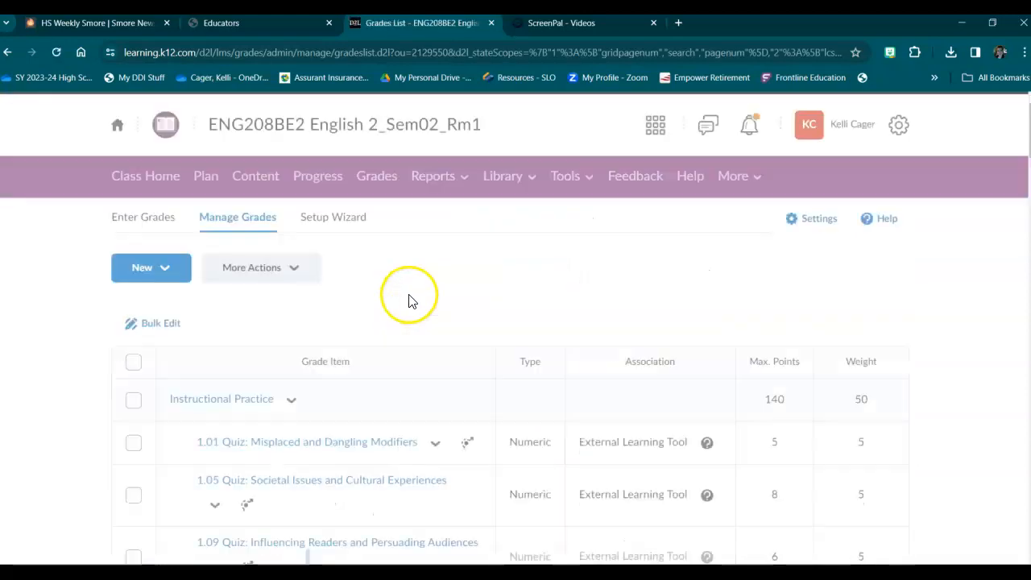
Edit the 4.01 Quiz grade item and change its category to Hidden (0% of final grade).
scroll(408, 290, down, 10)
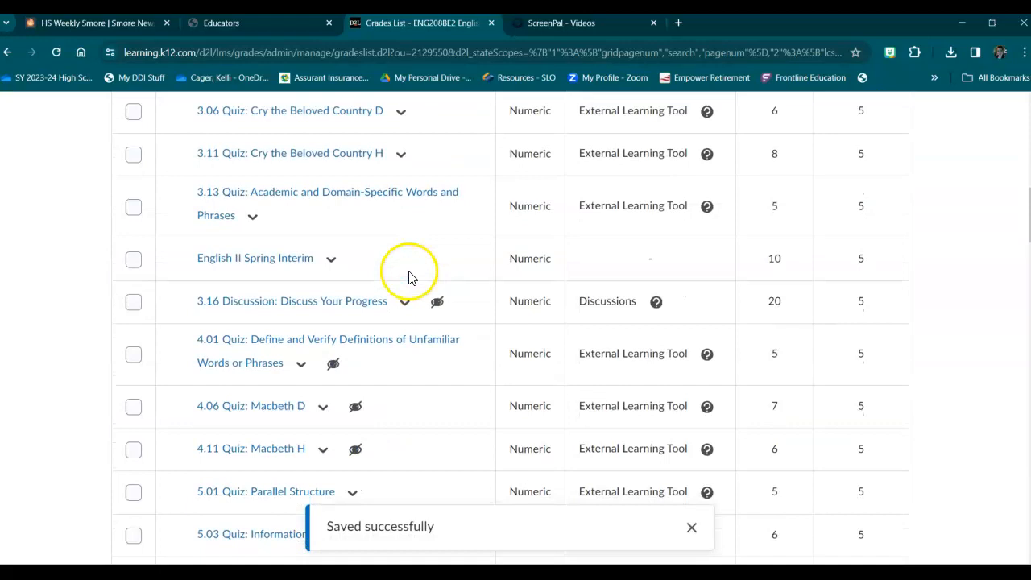
scroll(408, 277, down, 3)
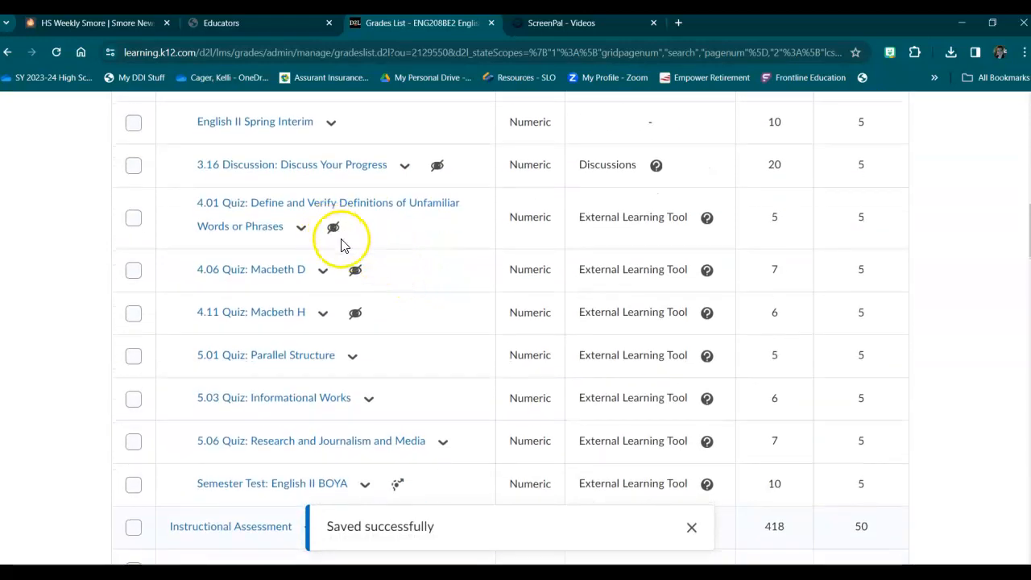
click(298, 231)
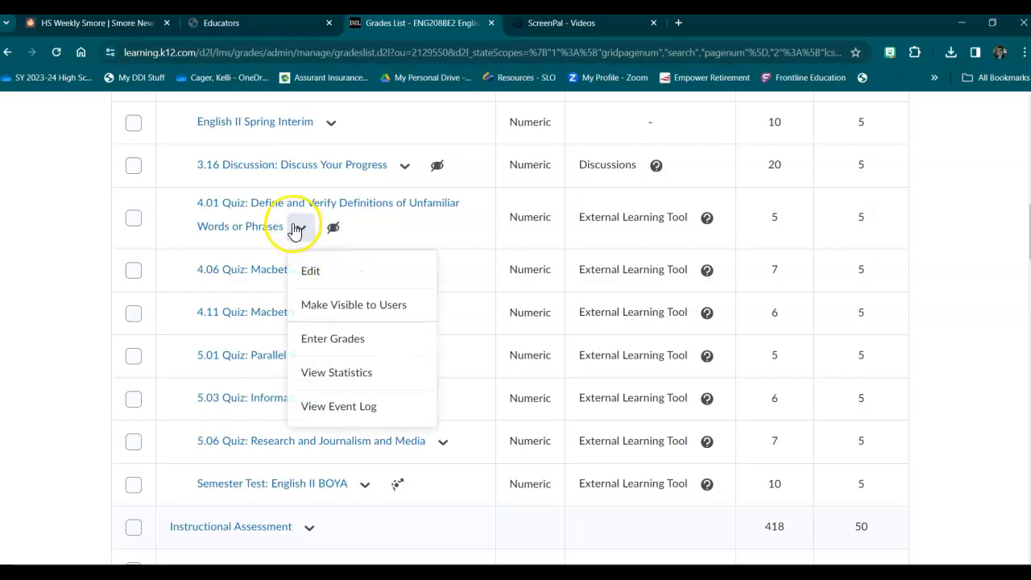
click(306, 274)
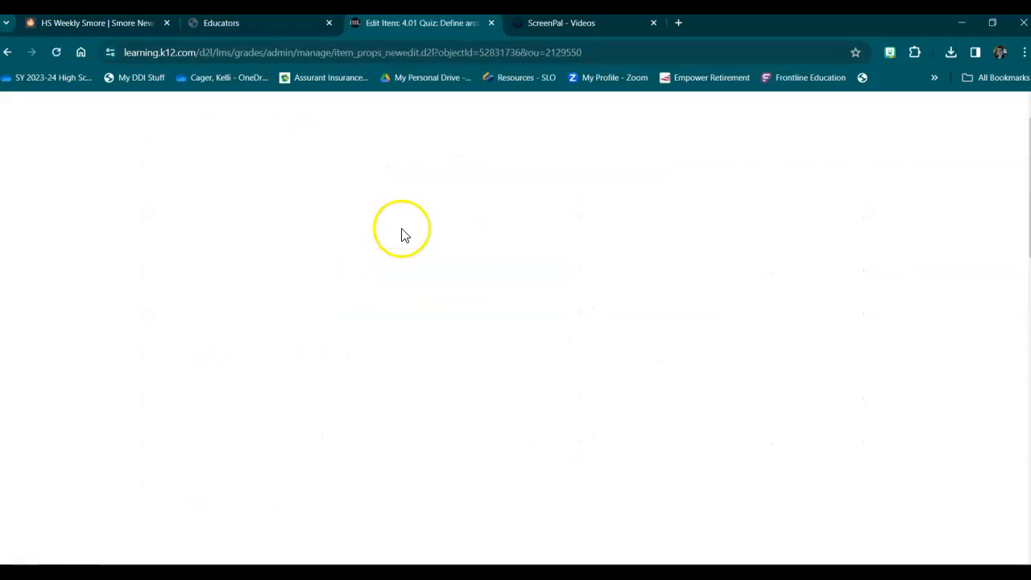
scroll(493, 306, down, 4)
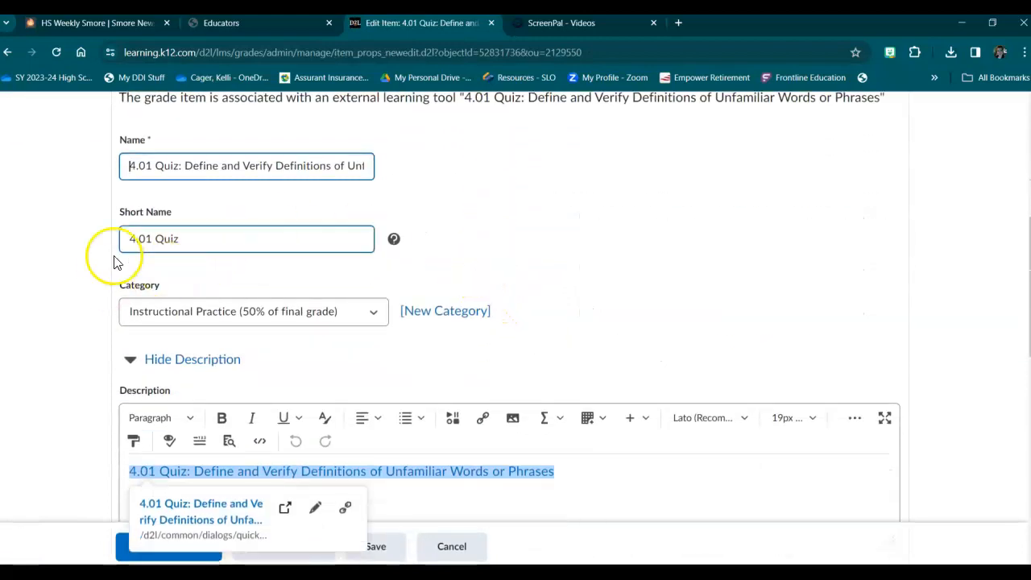
scroll(274, 161, up, 2)
scroll(295, 196, down, 3)
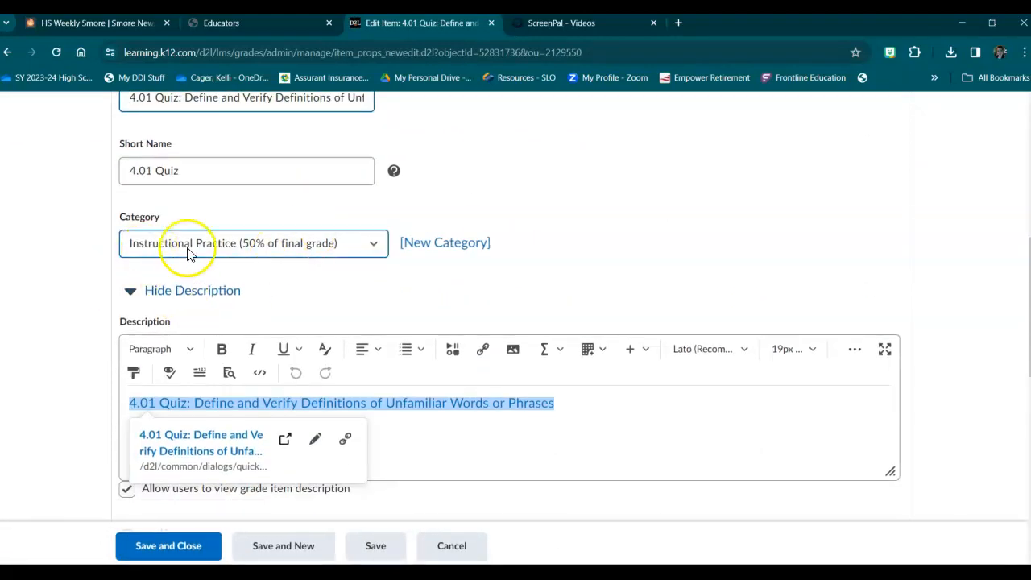
click(372, 250)
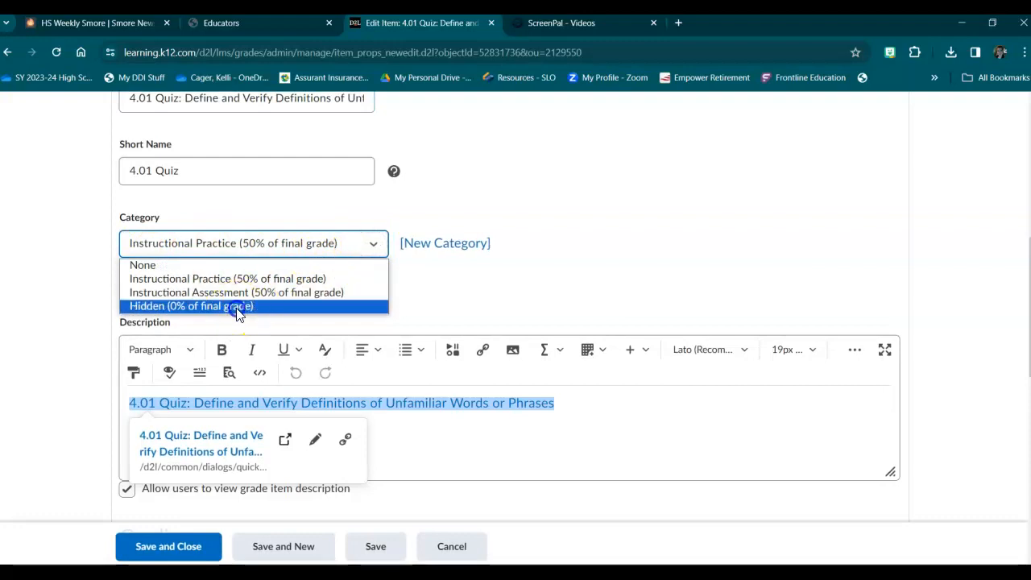
click(305, 303)
click(703, 188)
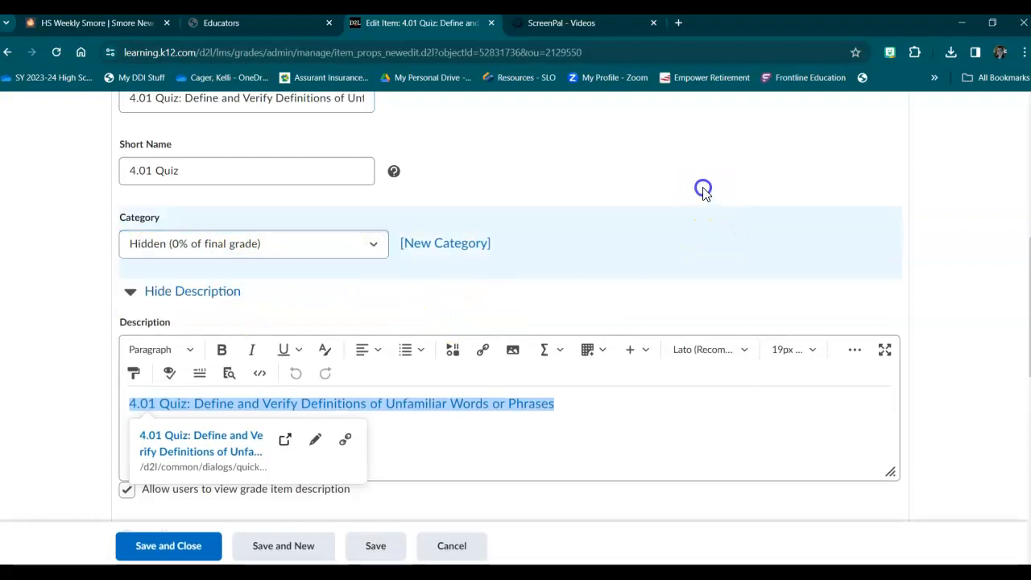
Clear the 4.01 Quiz's linked description, disallow users from viewing the description, and save and close the grade item.
drag(628, 414, 89, 392)
key(BackSpace)
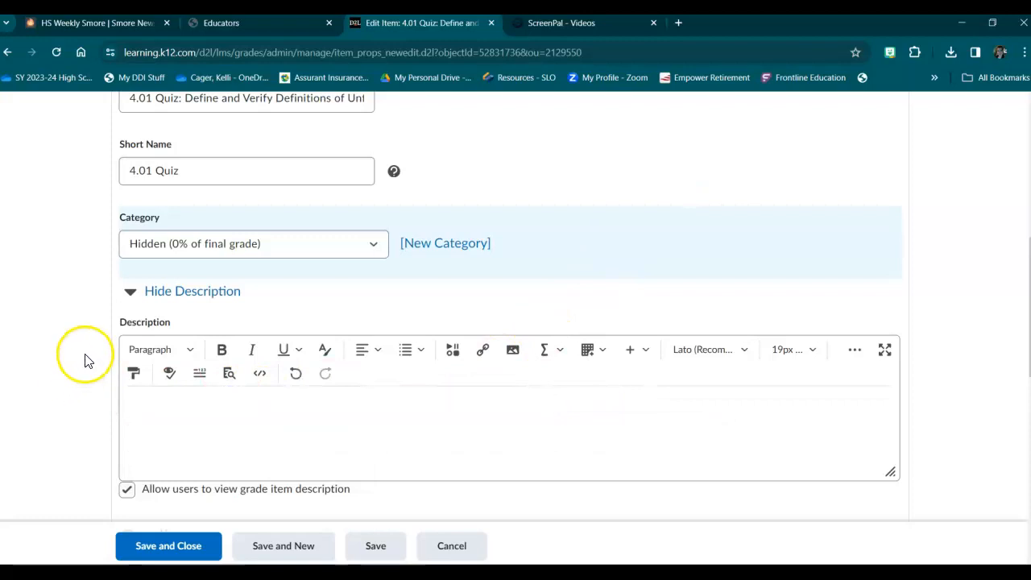
click(240, 425)
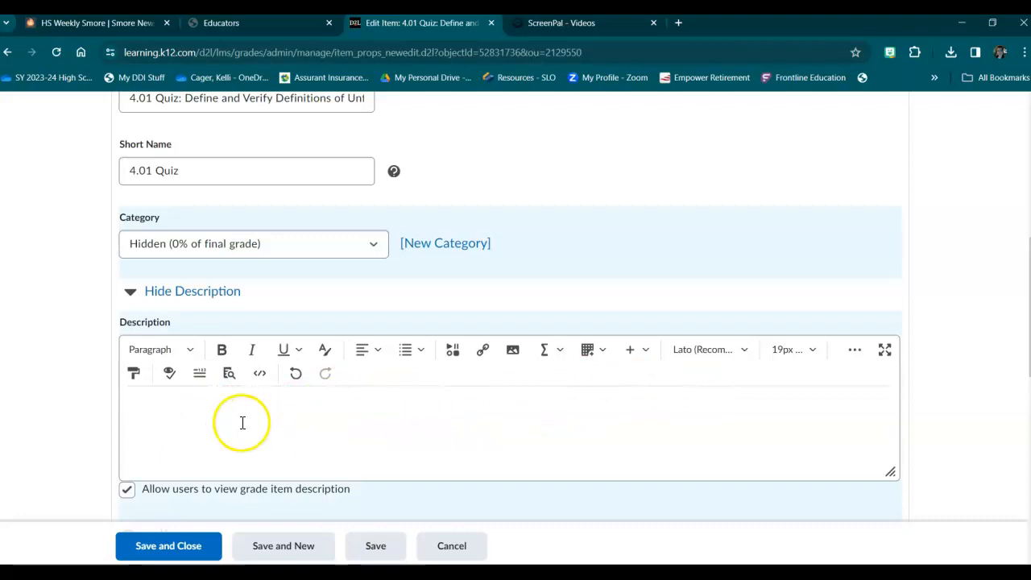
scroll(924, 320, down, 1)
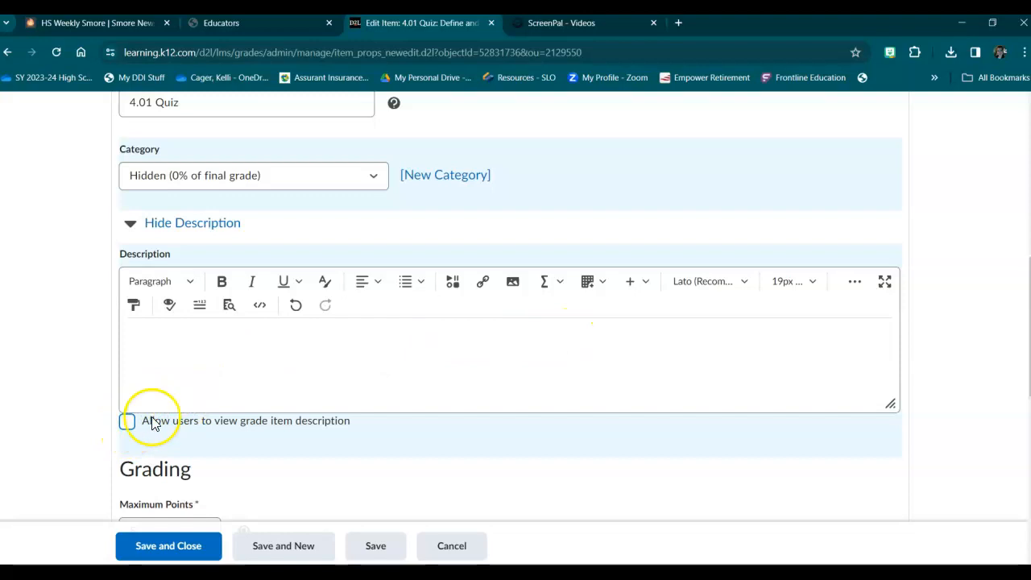
scroll(444, 410, up, 1)
scroll(444, 407, down, 1)
click(168, 547)
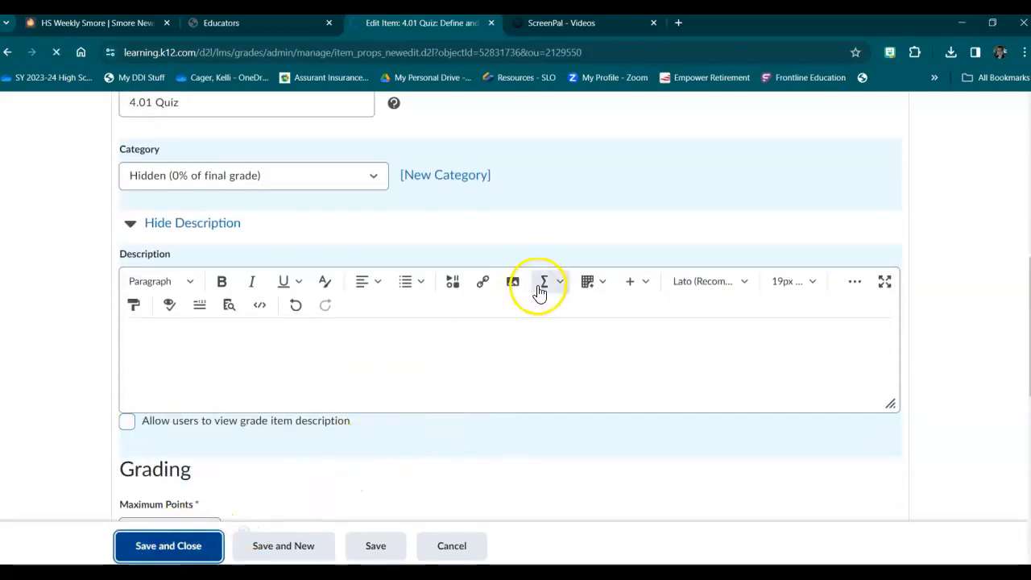
scroll(414, 306, down, 8)
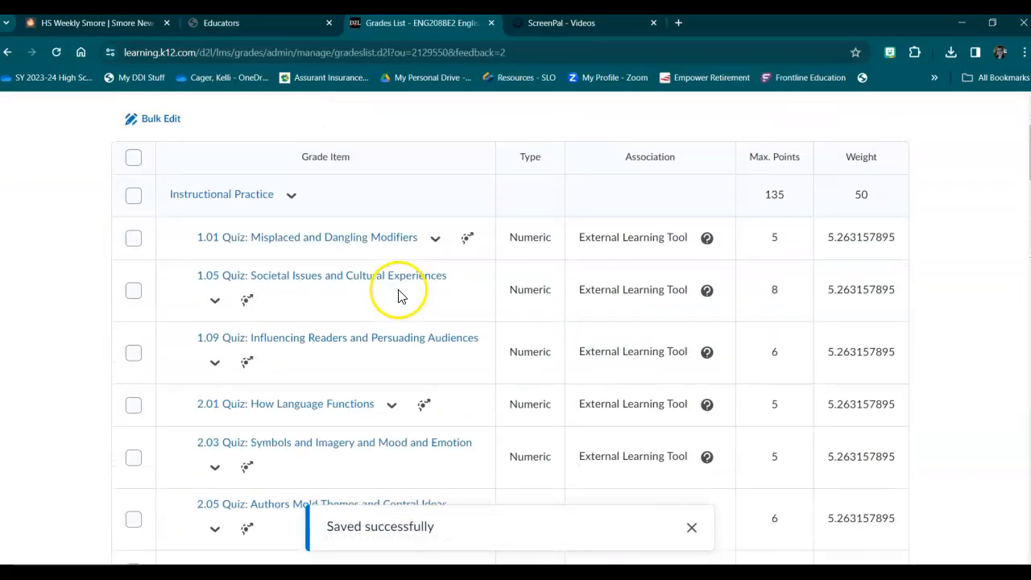
scroll(424, 251, down, 4)
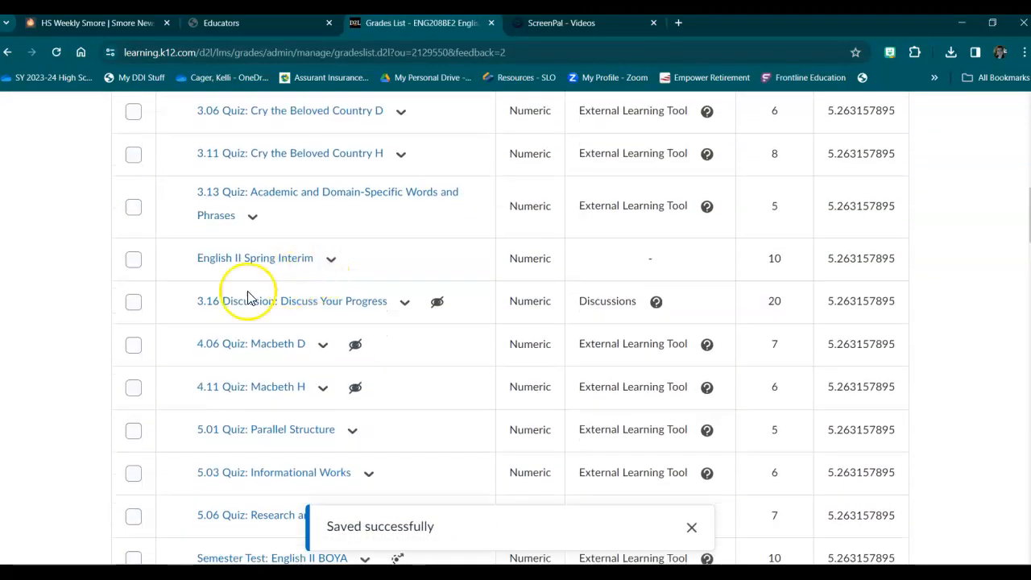
Edit the 4.06 Quiz: Macbeth D grade item and change its category to Hidden (0% of final grade).
click(323, 211)
click(341, 266)
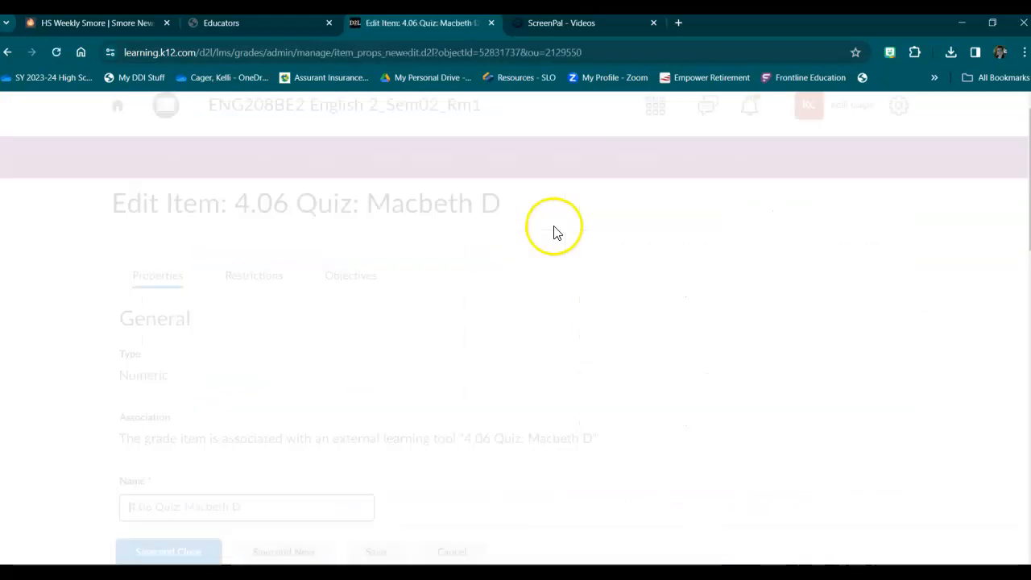
scroll(413, 309, down, 2)
scroll(411, 304, down, 2)
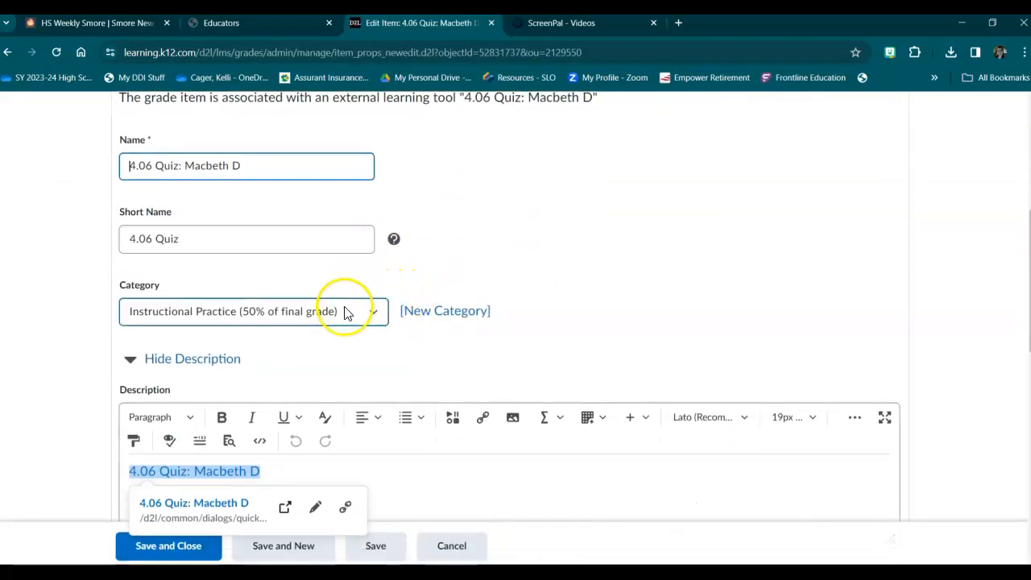
scroll(358, 298, down, 1)
click(377, 244)
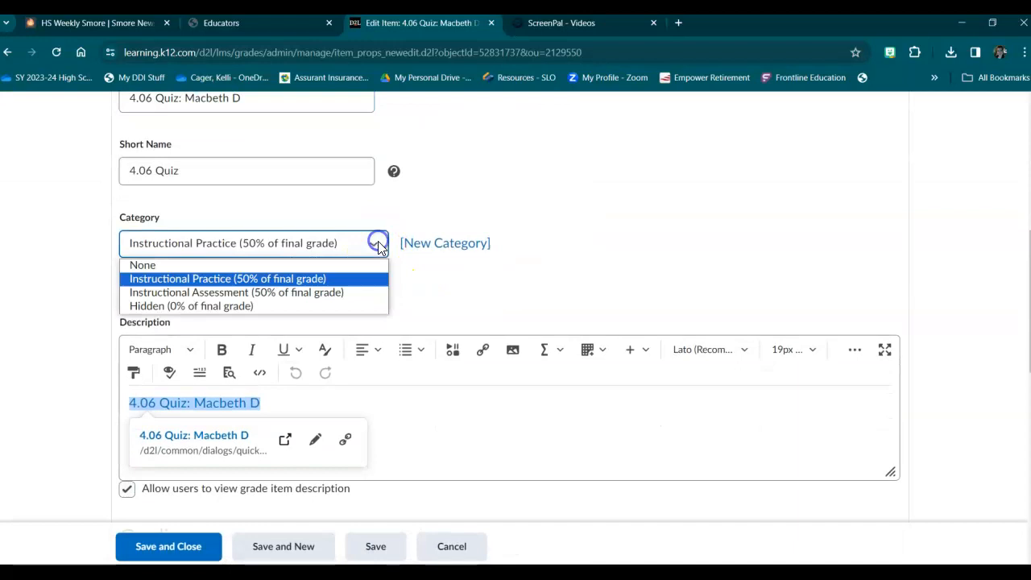
click(233, 308)
Clear the 4.06 Quiz's linked description, disallow users from viewing the description, and save and close the grade item.
drag(306, 411, 119, 403)
key(BackSpace)
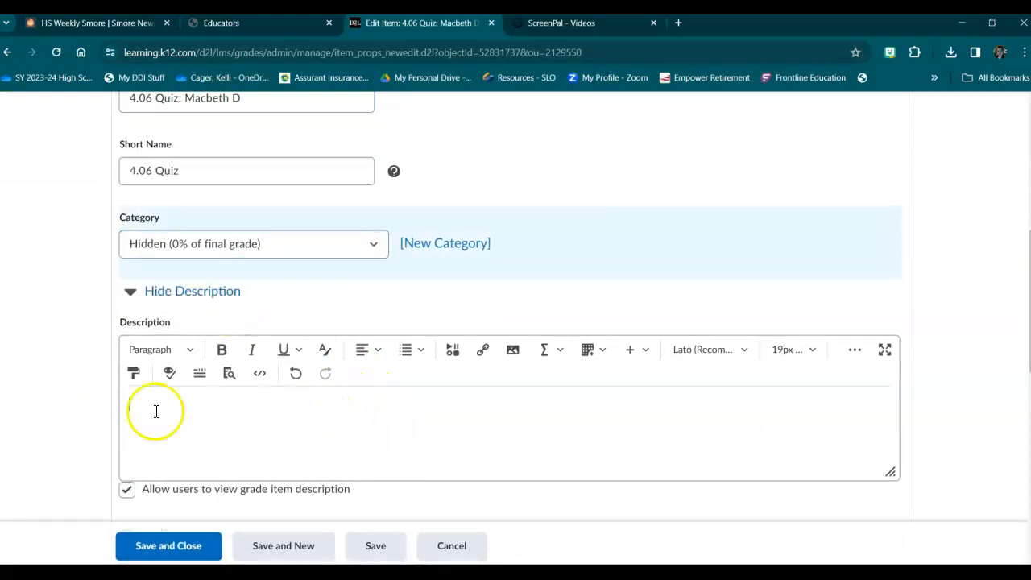
click(127, 490)
scroll(284, 448, down, 3)
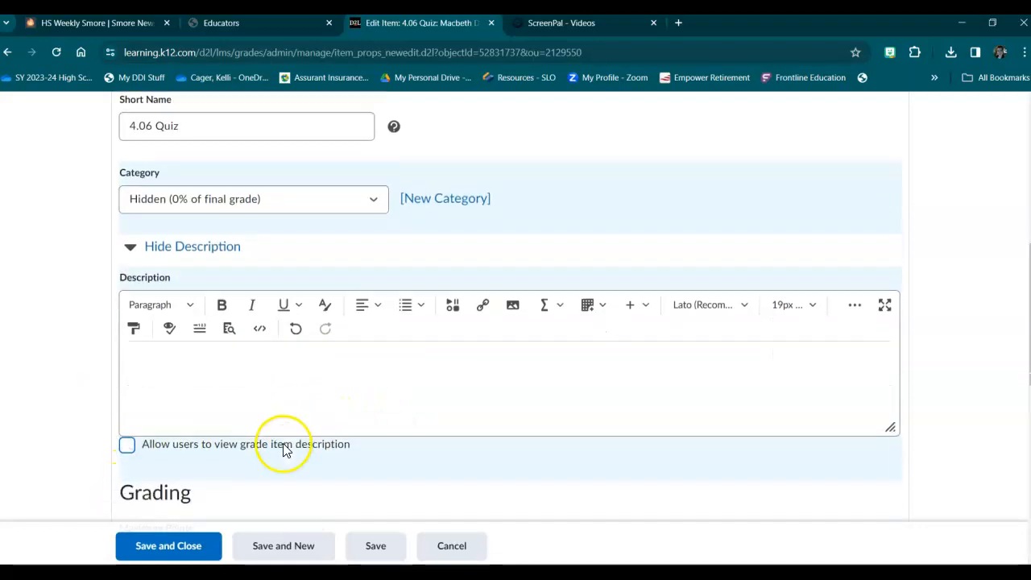
click(166, 545)
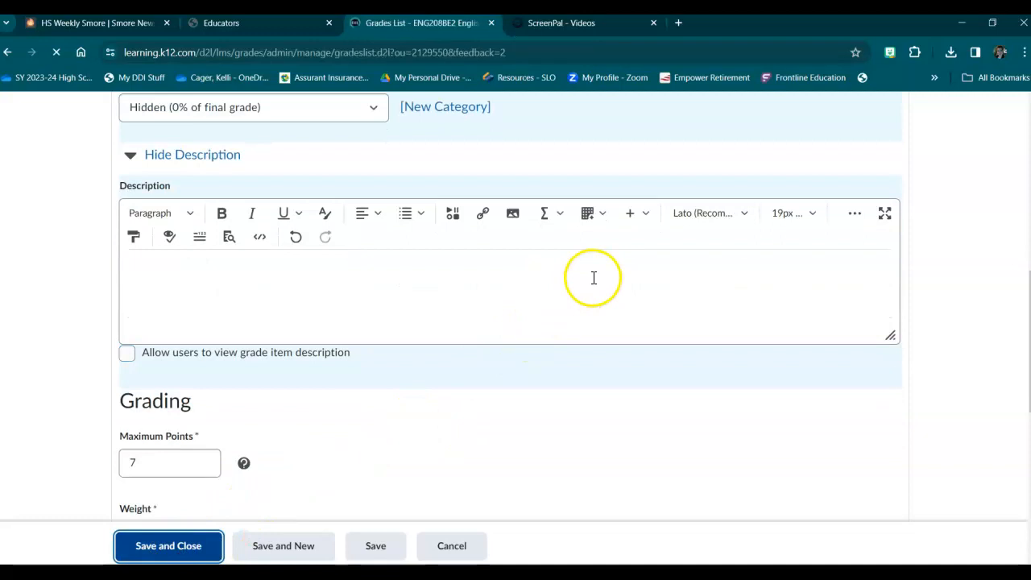
Edit the 4.11 Quiz: Macbeth H grade item and change its category to Hidden (0% of final grade).
scroll(483, 274, down, 4)
scroll(464, 272, down, 6)
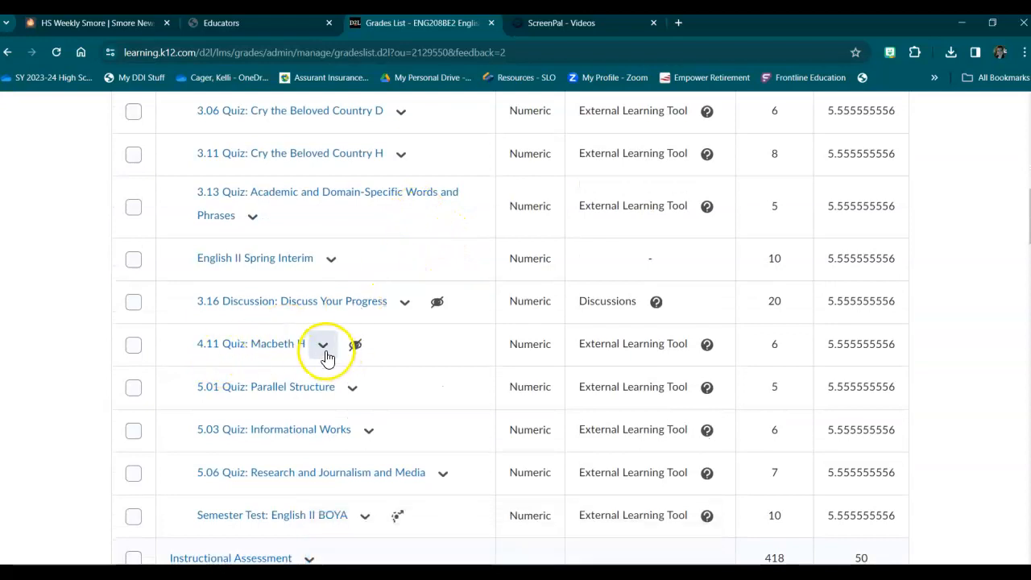
click(324, 351)
click(335, 382)
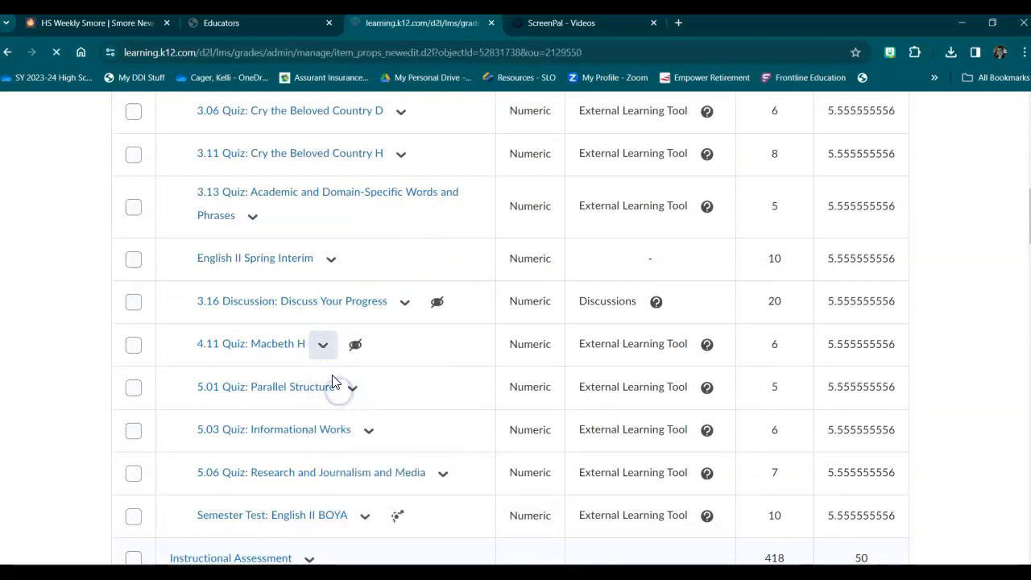
scroll(253, 379, down, 3)
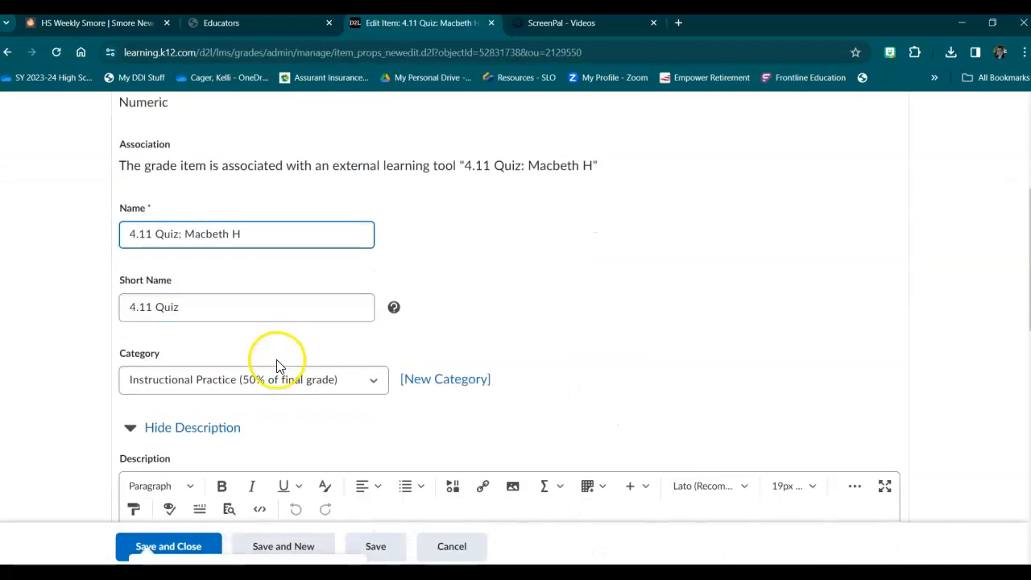
scroll(322, 358, down, 1)
click(373, 314)
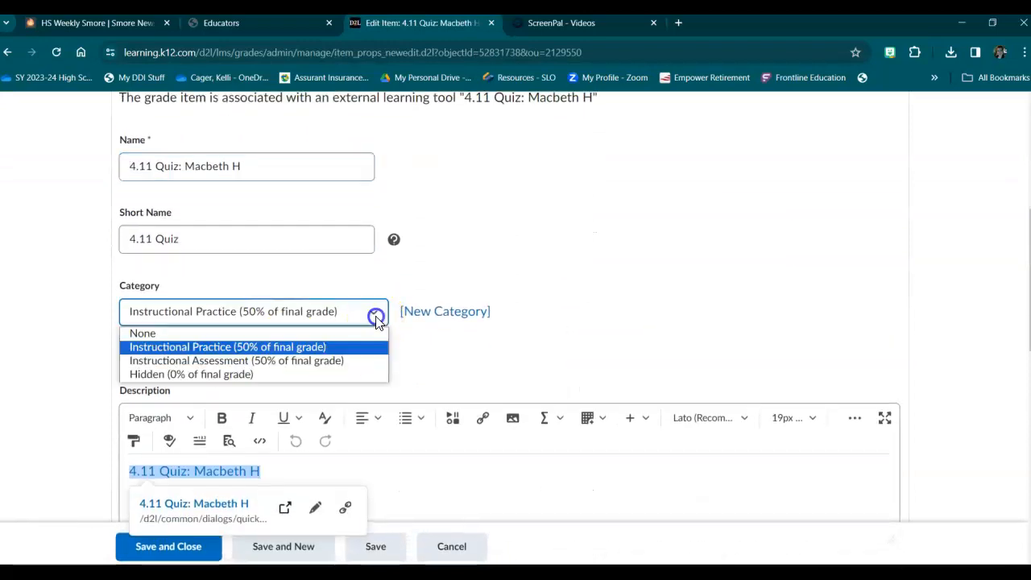
click(268, 374)
Clear the 4.11 Quiz's linked description, disallow users from viewing the description, and save and close the grade item.
scroll(268, 375, down, 2)
drag(295, 336, 42, 316)
key(Delete)
click(128, 421)
scroll(251, 446, down, 3)
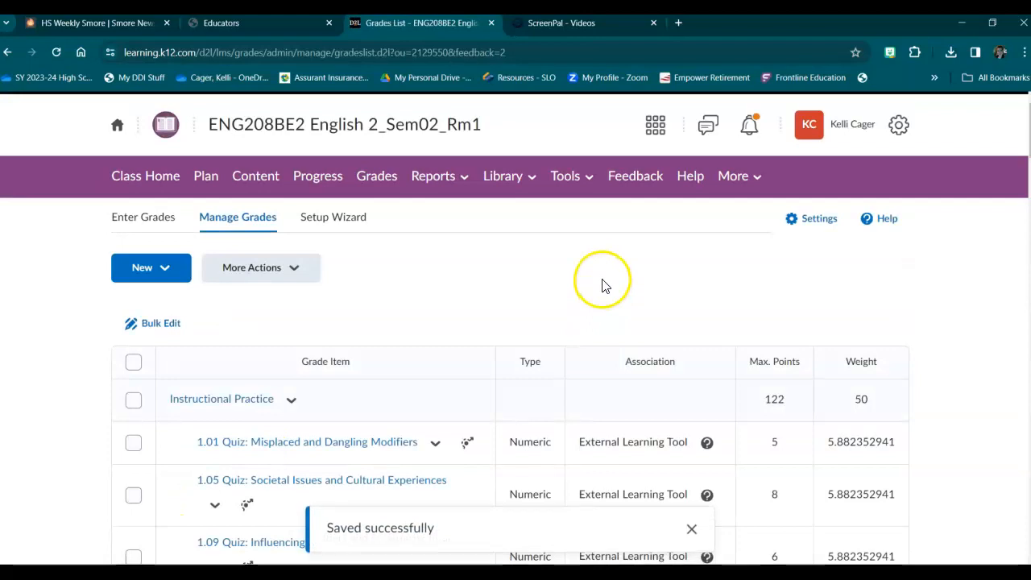
Review the grade items in the Instructional Practice, Instructional Assessment and Hidden categories for remaining Unit 4 items.
scroll(774, 278, down, 1)
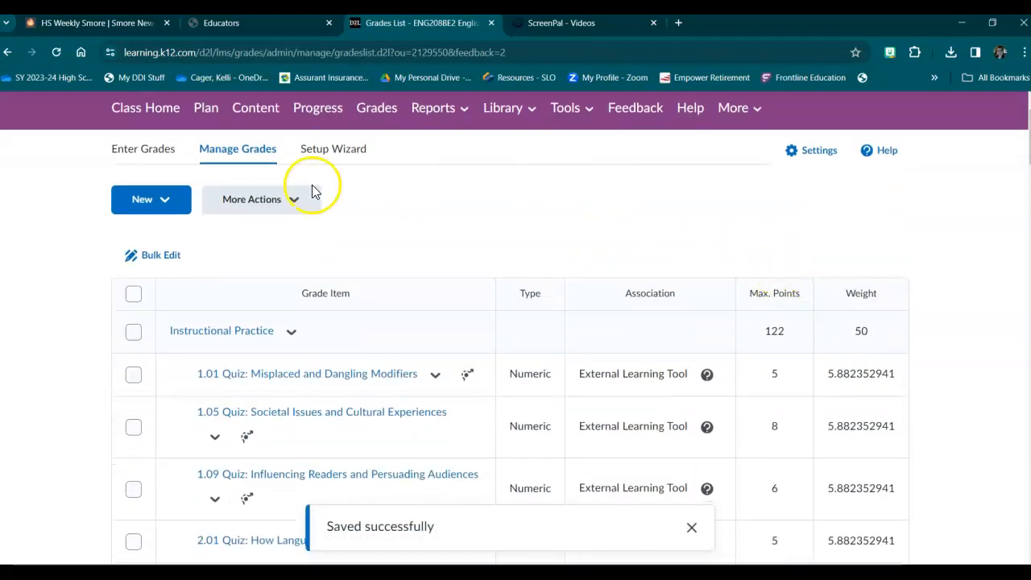
scroll(564, 226, down, 3)
scroll(451, 197, up, 1)
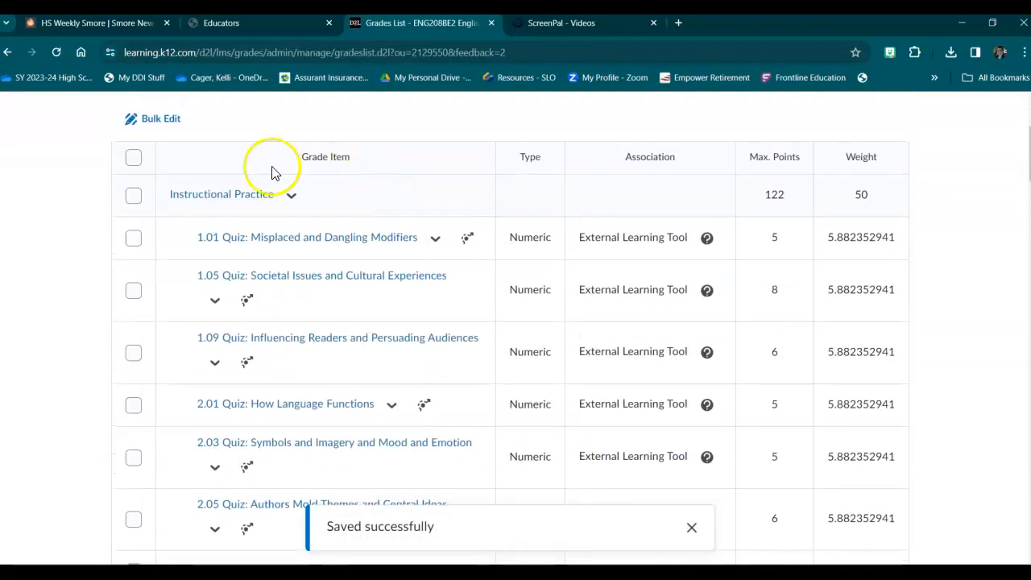
scroll(337, 259, down, 5)
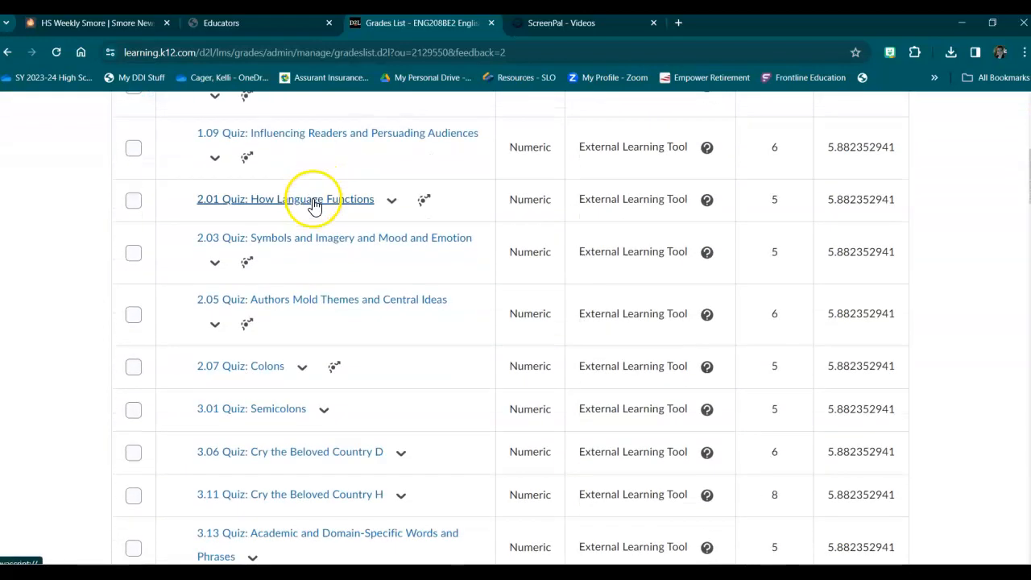
scroll(300, 240, down, 3)
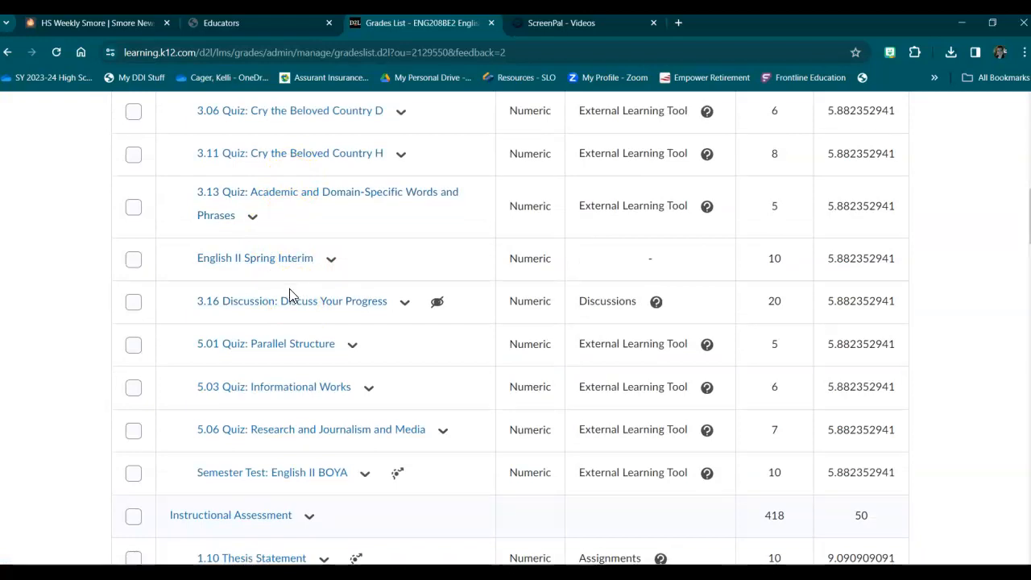
scroll(322, 278, down, 5)
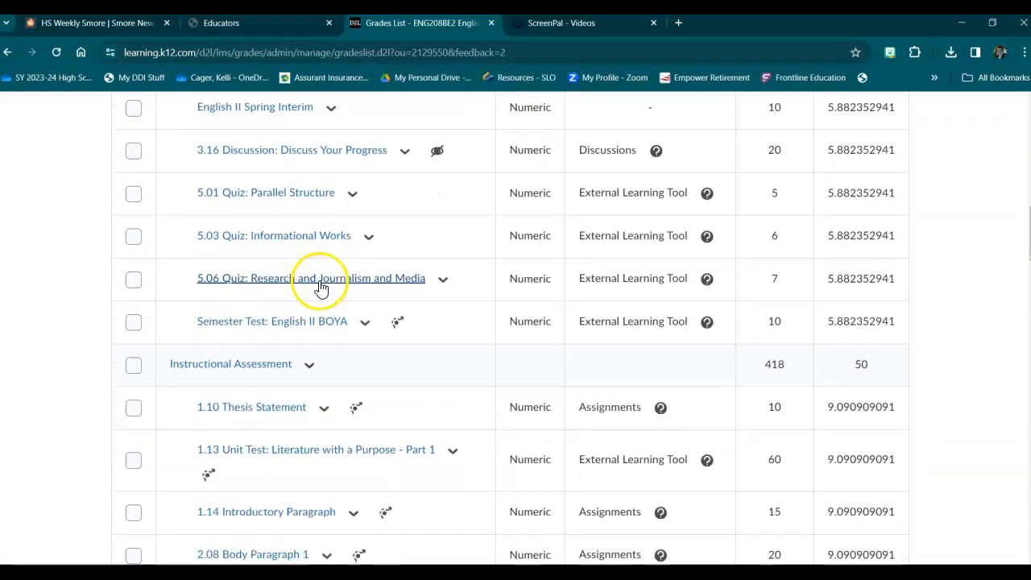
scroll(318, 290, down, 10)
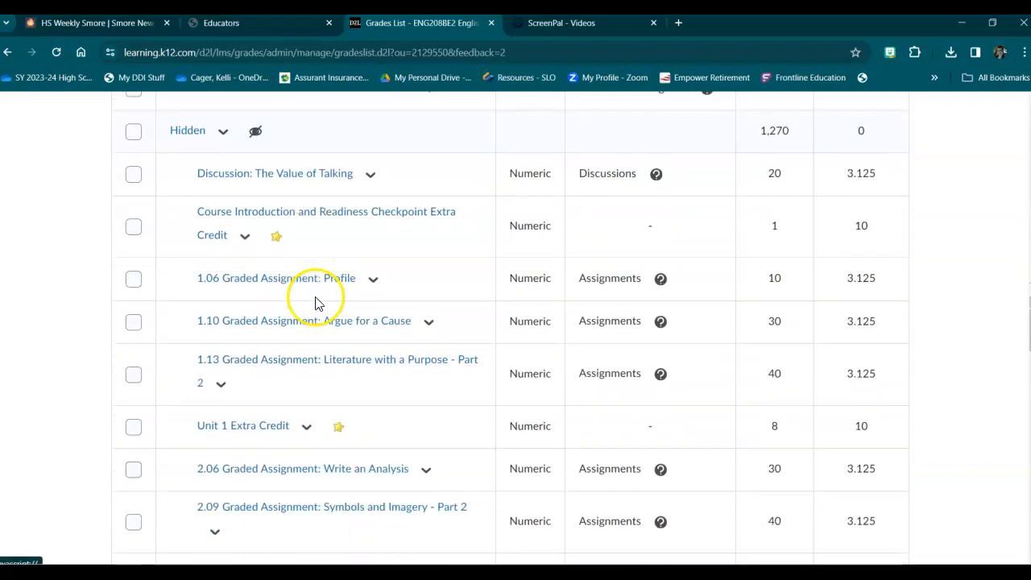
scroll(295, 419, down, 4)
scroll(283, 403, up, 10)
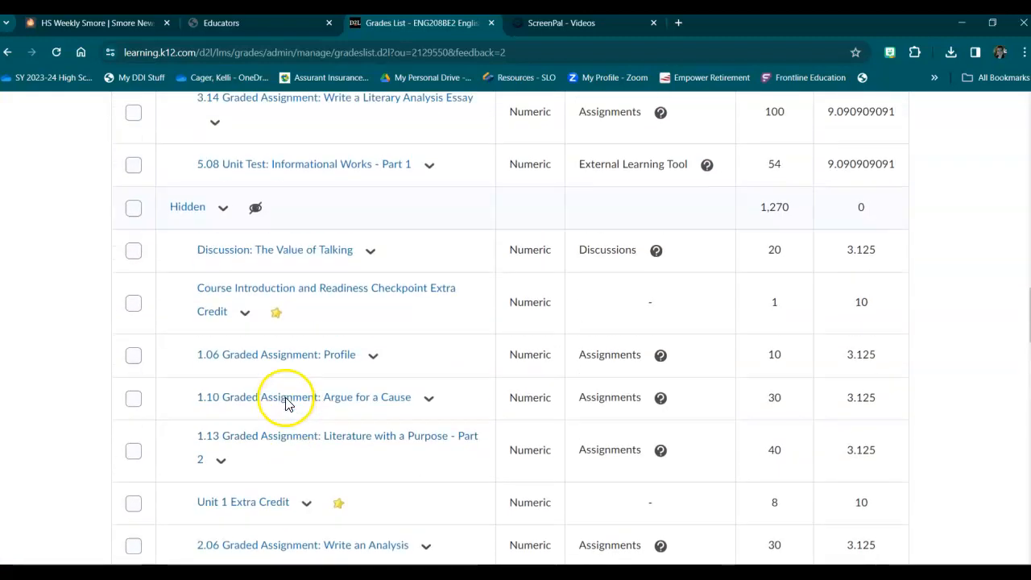
scroll(292, 379, up, 15)
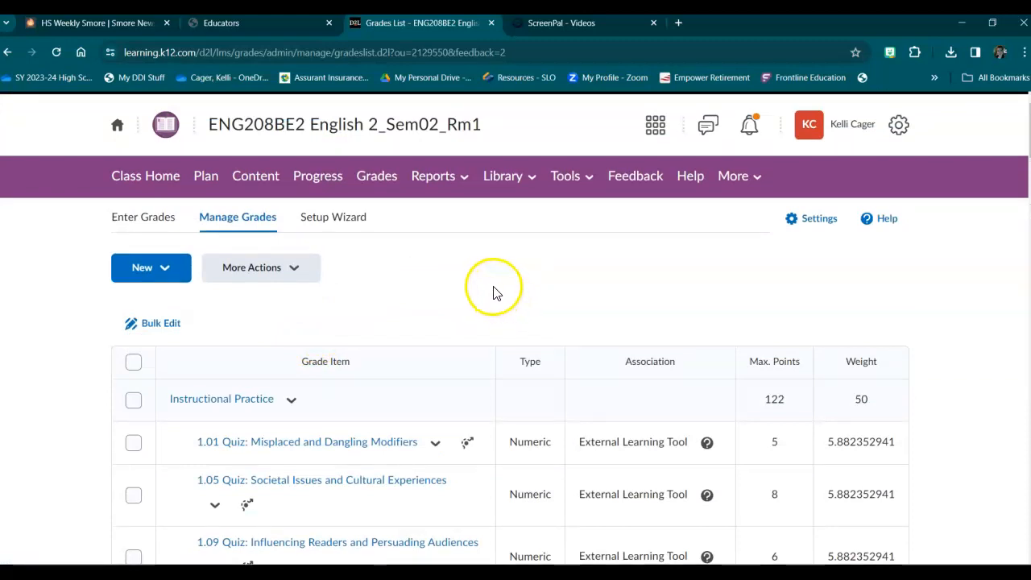
click(584, 180)
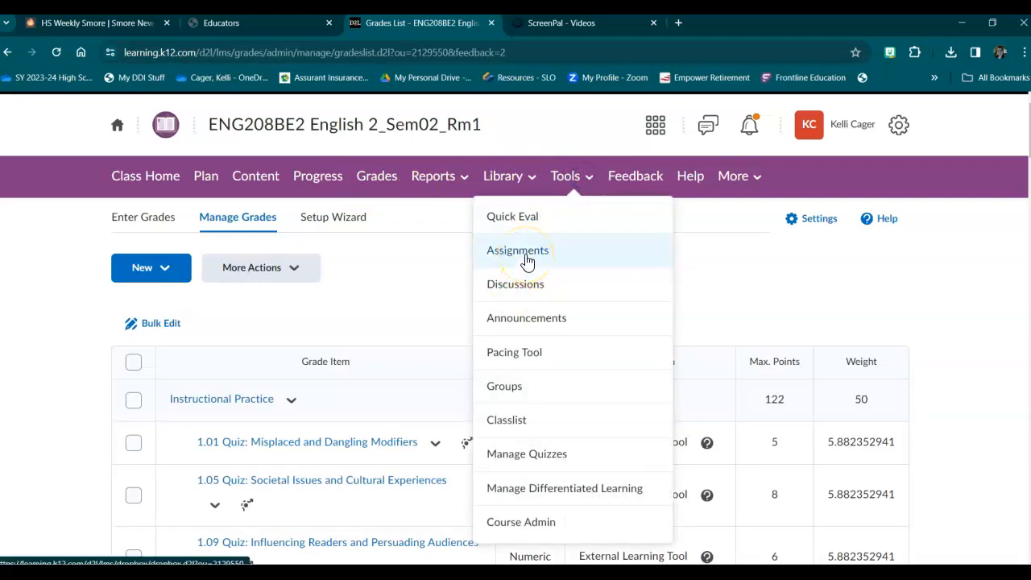
click(724, 251)
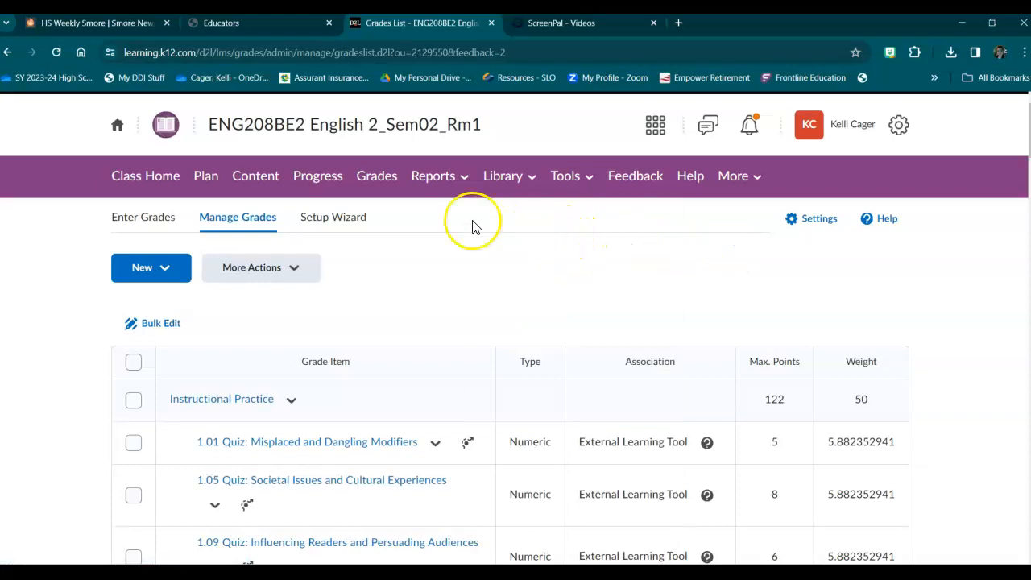
Add a module named "Unit 4: English 2 Rockin' Review" to the course content.
click(149, 175)
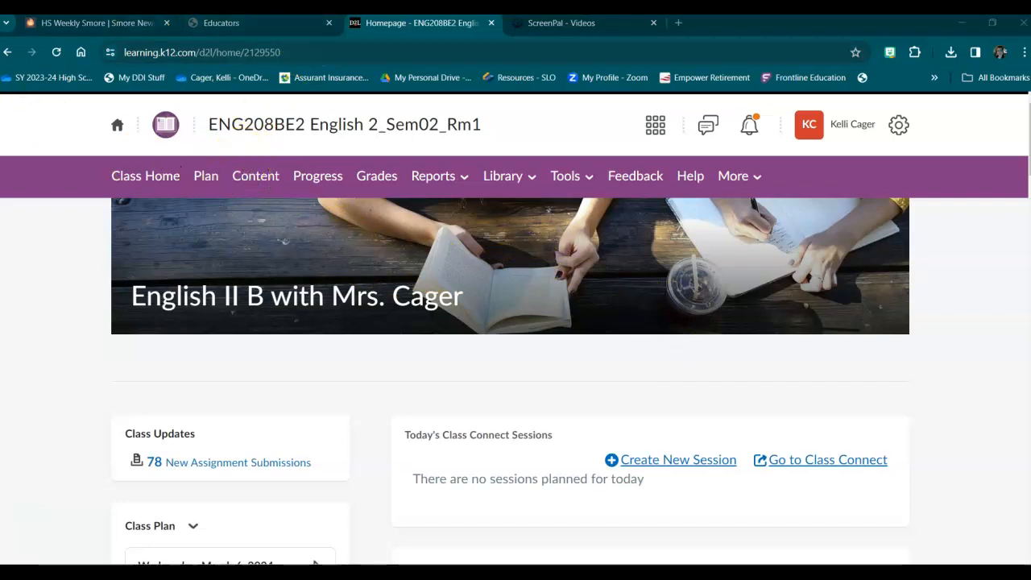
click(268, 182)
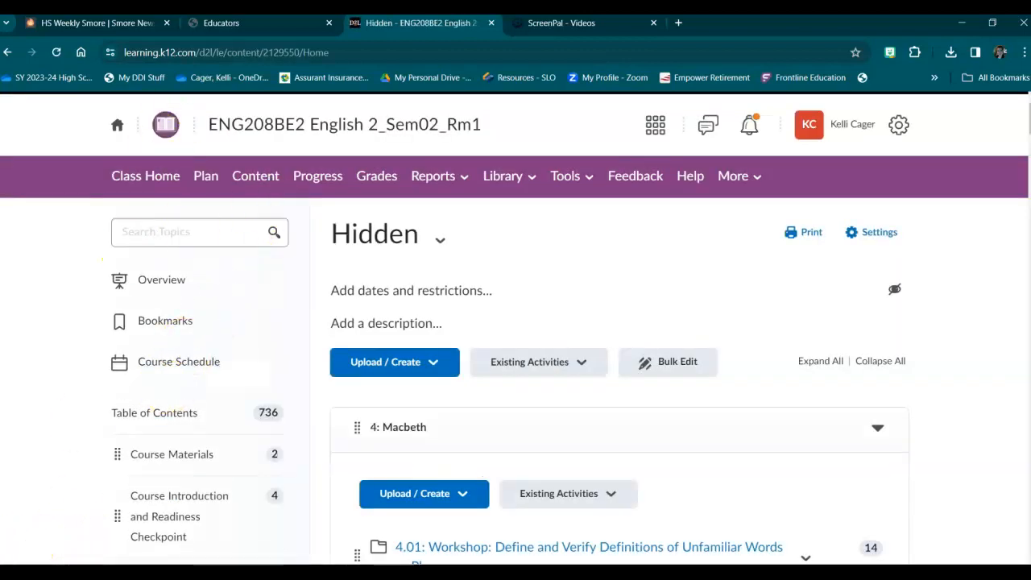
scroll(233, 320, down, 3)
scroll(235, 320, down, 20)
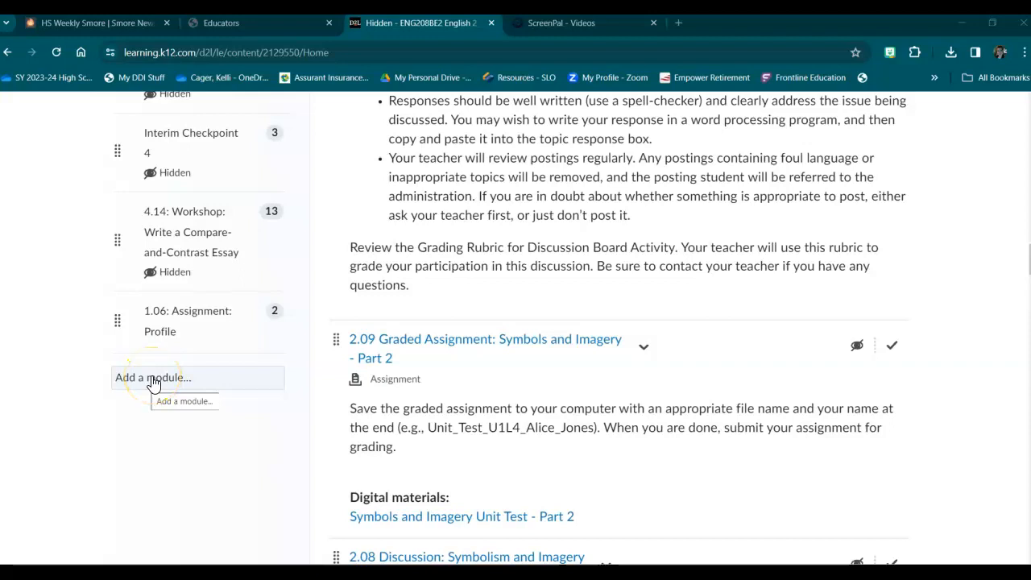
click(153, 380)
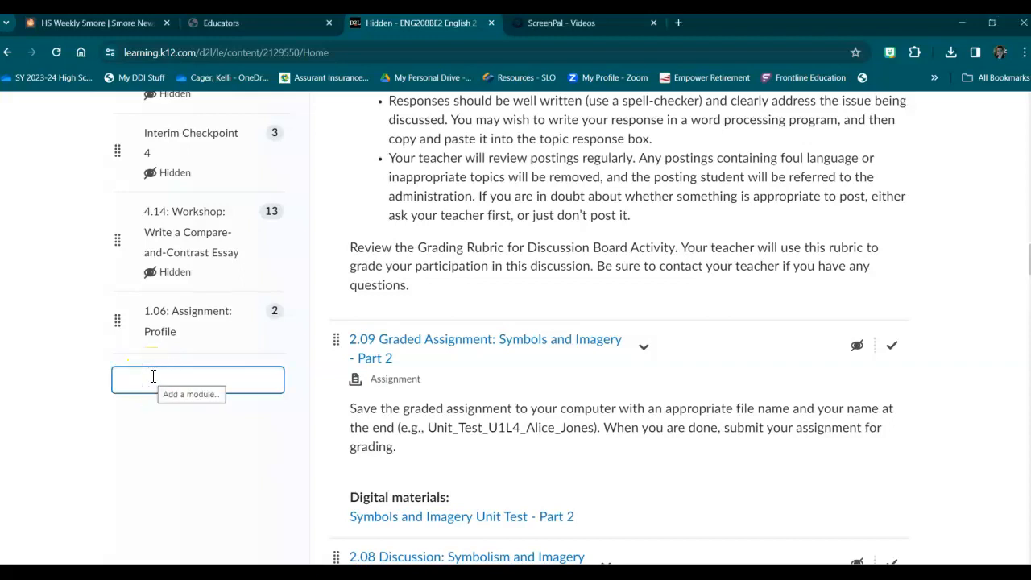
text(Unit 4: English 2 Rockin)
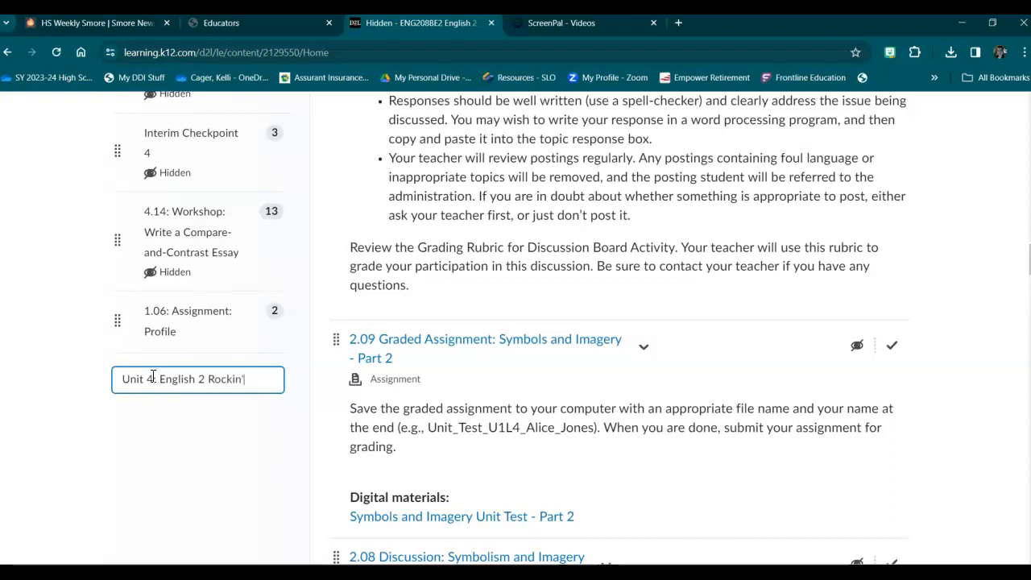
text(eview)
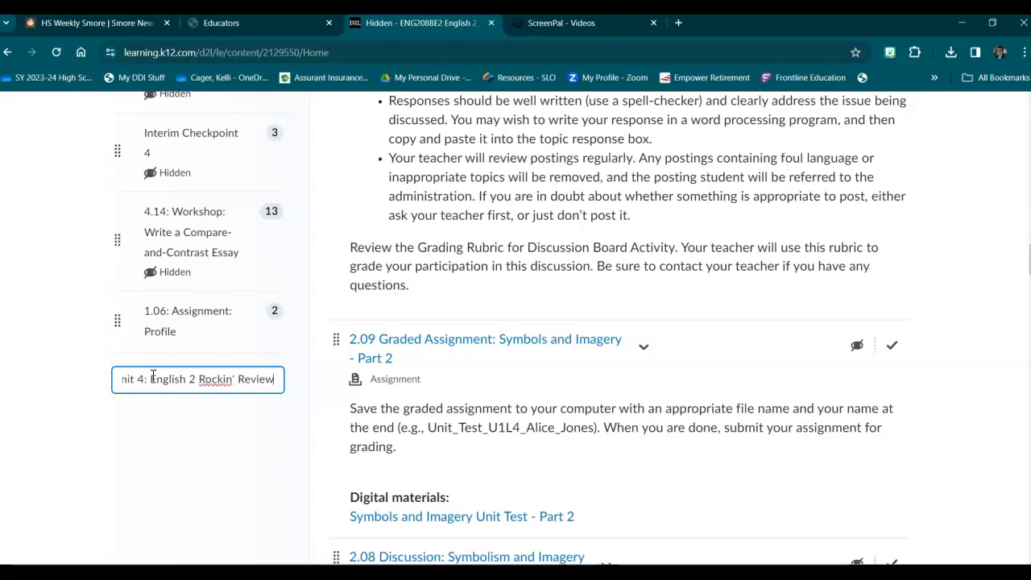
key(Return)
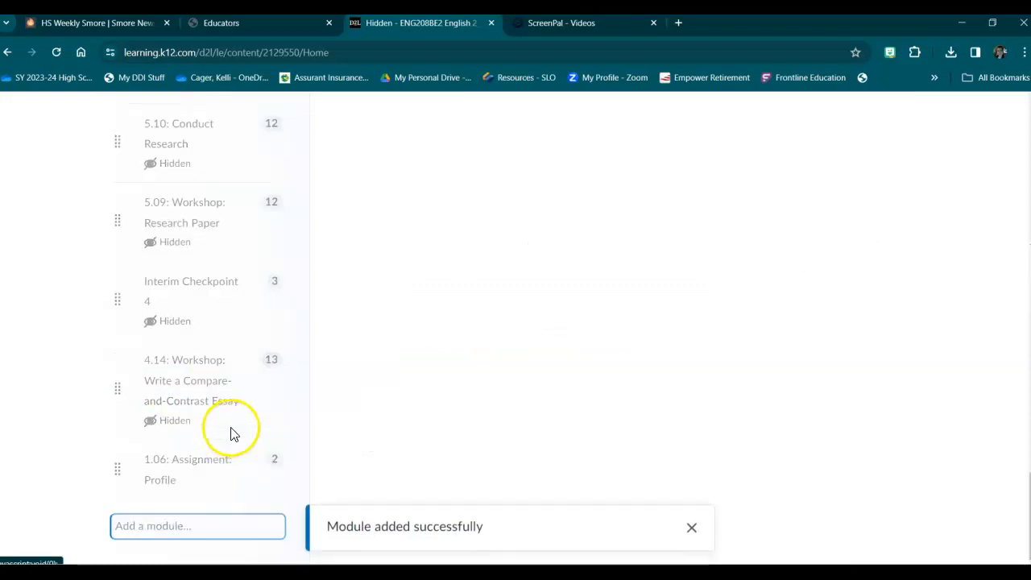
Move the Unit 4: English 2 Rockin' Review module between 3: Cry, the Beloved Country and 5: Informational Works.
scroll(255, 360, up, 1)
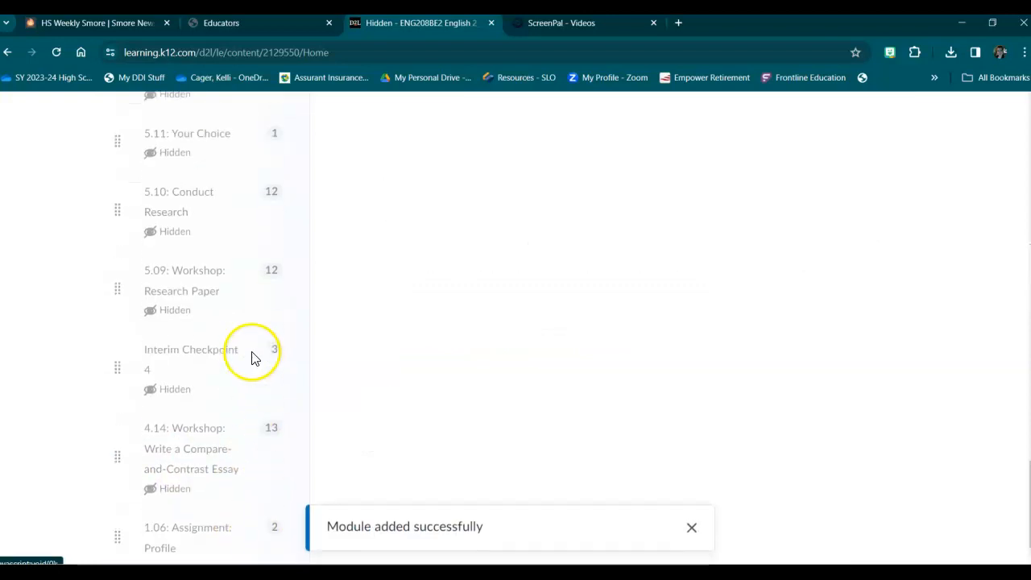
scroll(253, 359, down, 1)
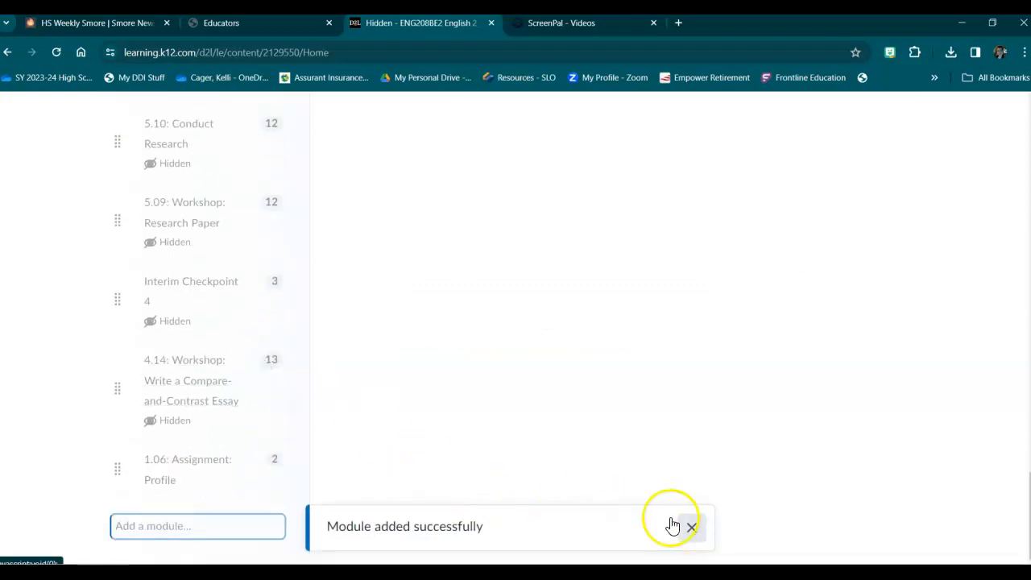
scroll(234, 399, down, 5)
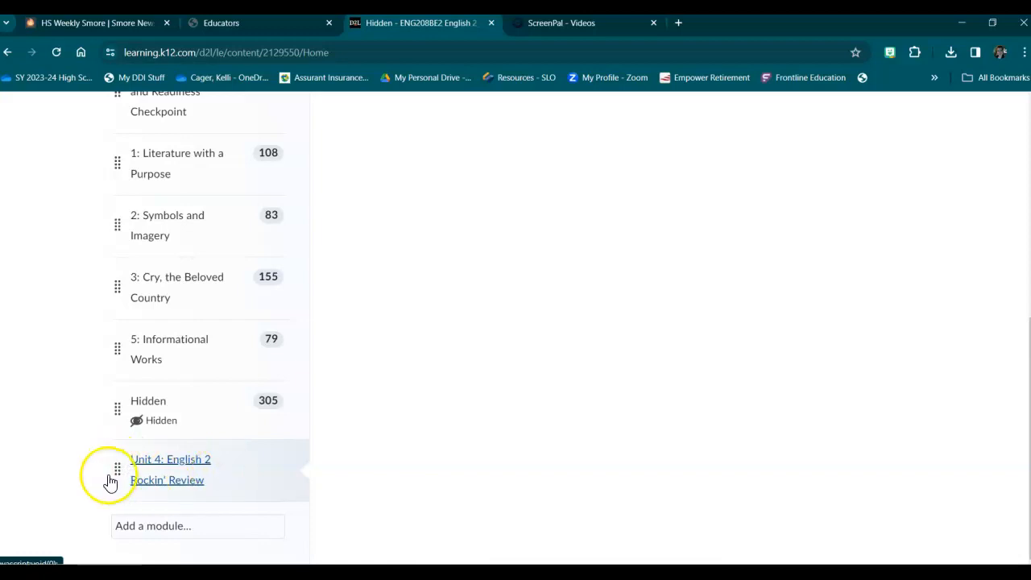
drag(116, 468, 111, 325)
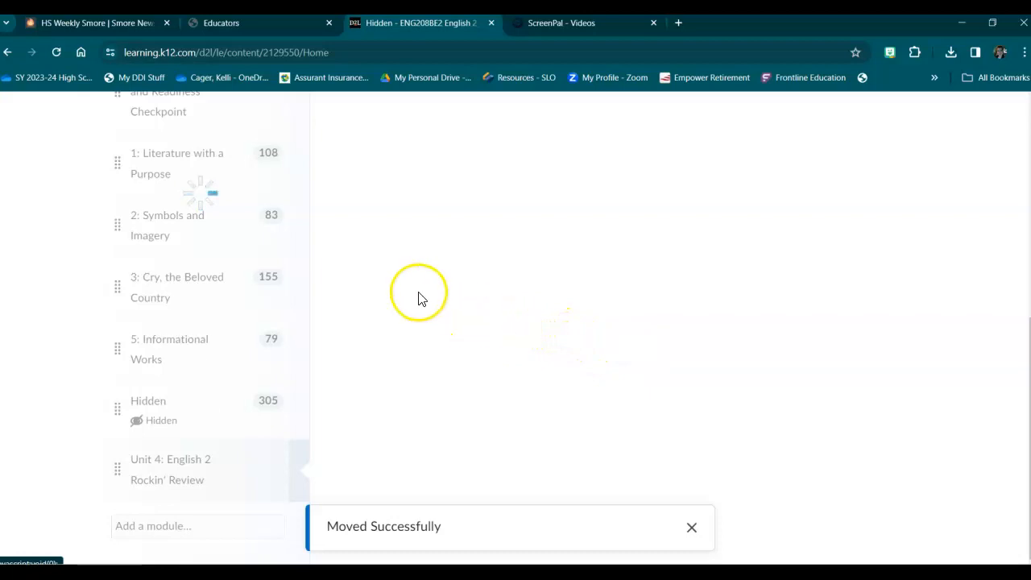
scroll(250, 375, down, 5)
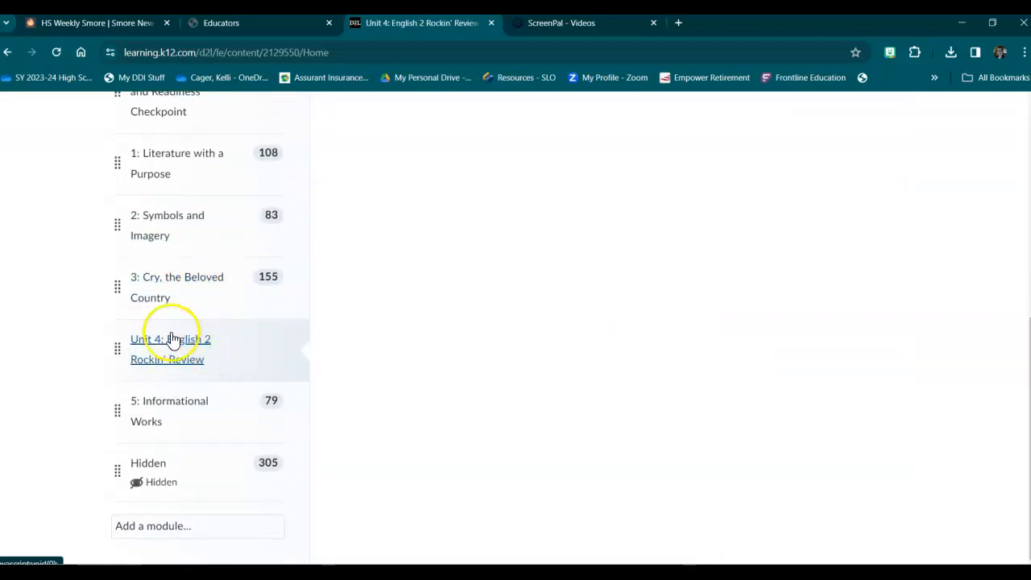
right_click(156, 345)
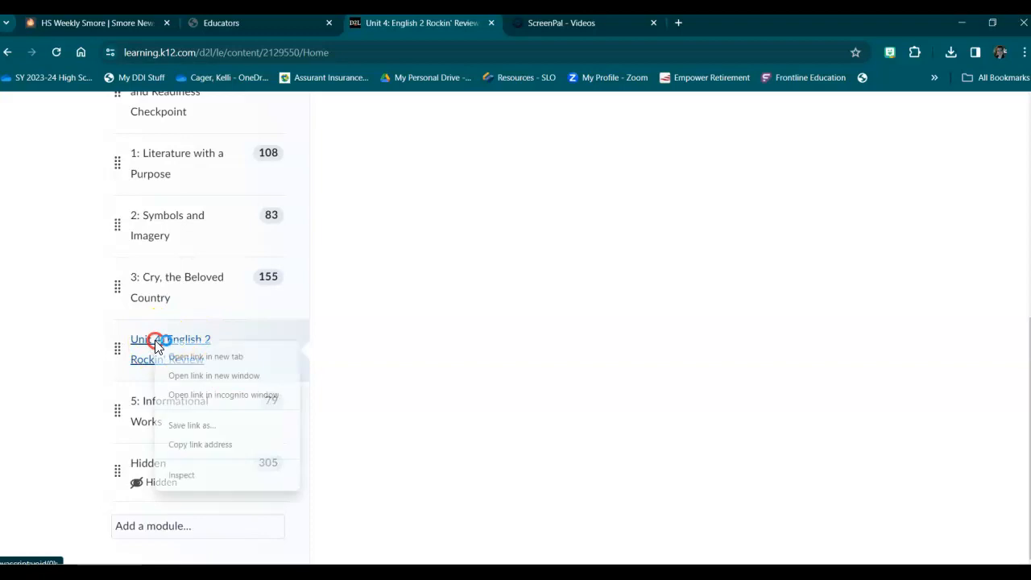
click(93, 349)
scroll(594, 330, up, 5)
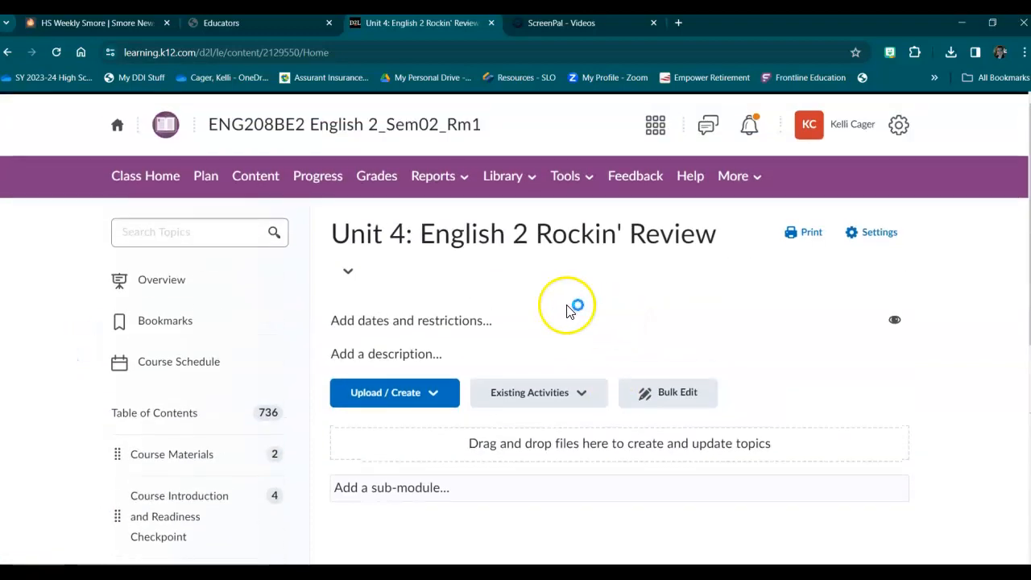
Rename the new review module to "4: English 2 Rockin' Review" by removing the word "Unit" from its title.
click(377, 232)
click(368, 233)
click(366, 233)
key(BackSpace)
key(BackSpace)
key(BackSpace)
key(BackSpace)
key(BackSpace)
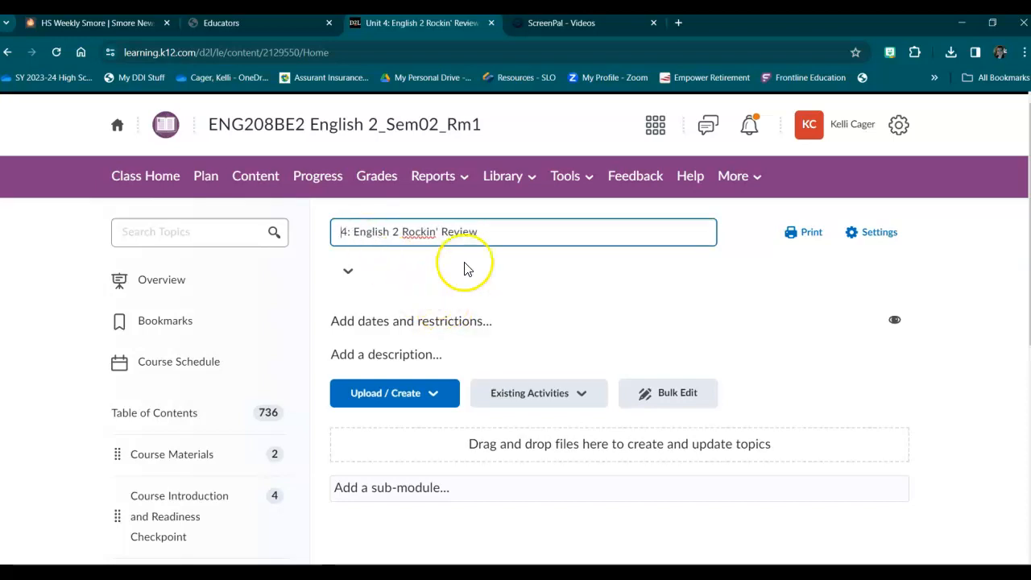
click(500, 255)
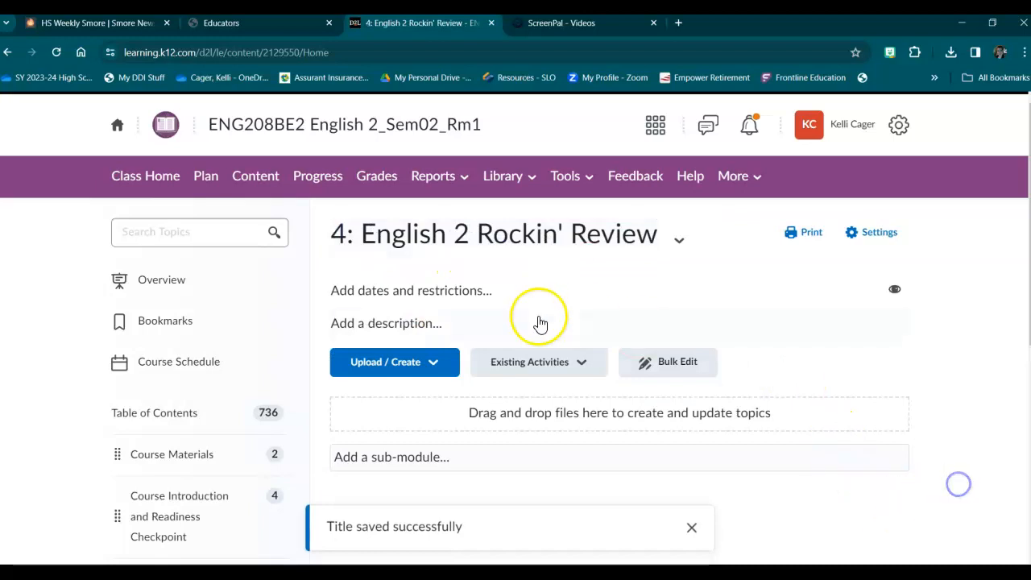
scroll(545, 290, down, 3)
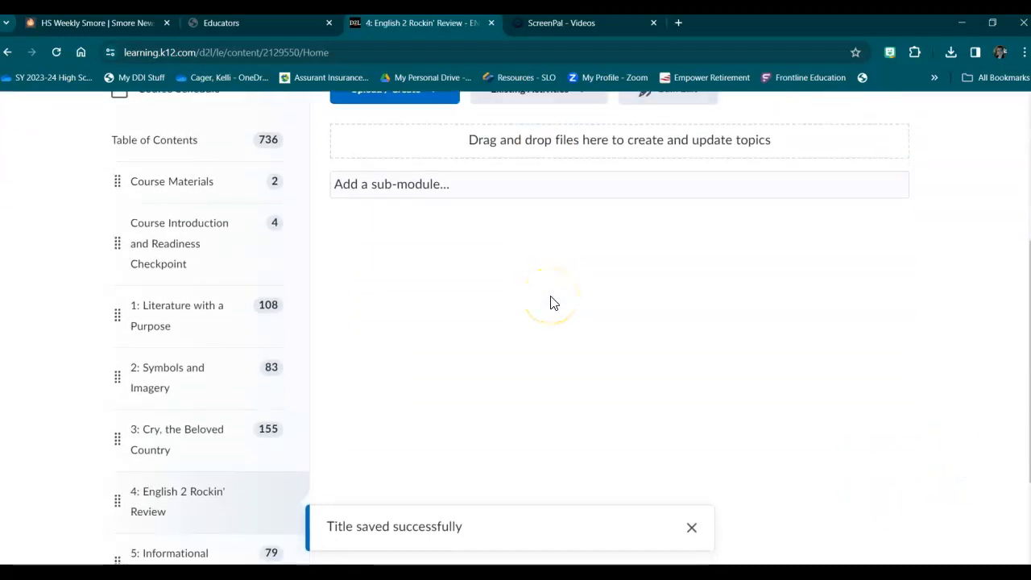
scroll(538, 276, up, 2)
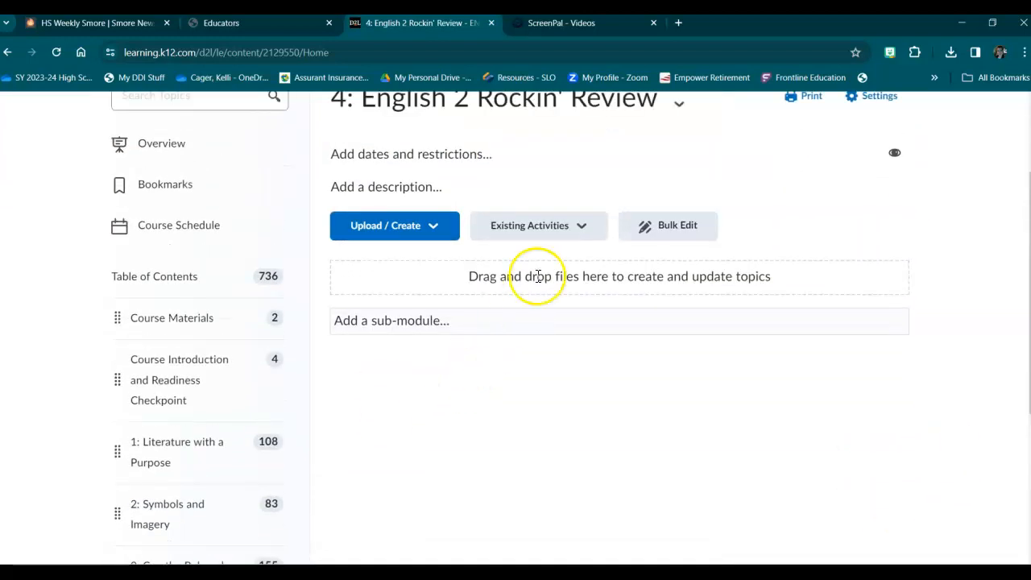
scroll(538, 276, up, 2)
click(531, 252)
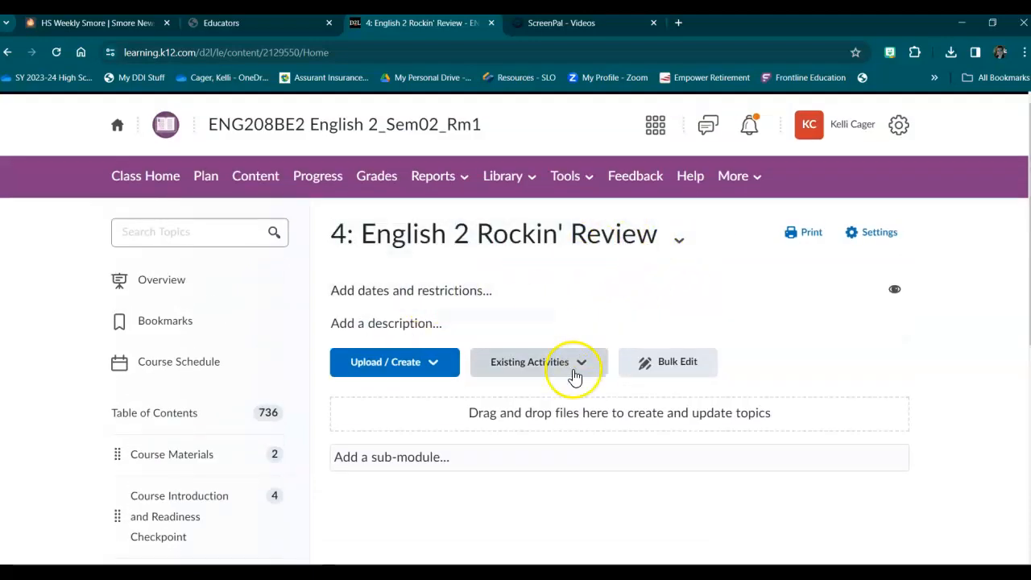
Add a sub-module named "Making Inferences" to the 4: English 2 Rockin' Review module.
scroll(575, 377, down, 1)
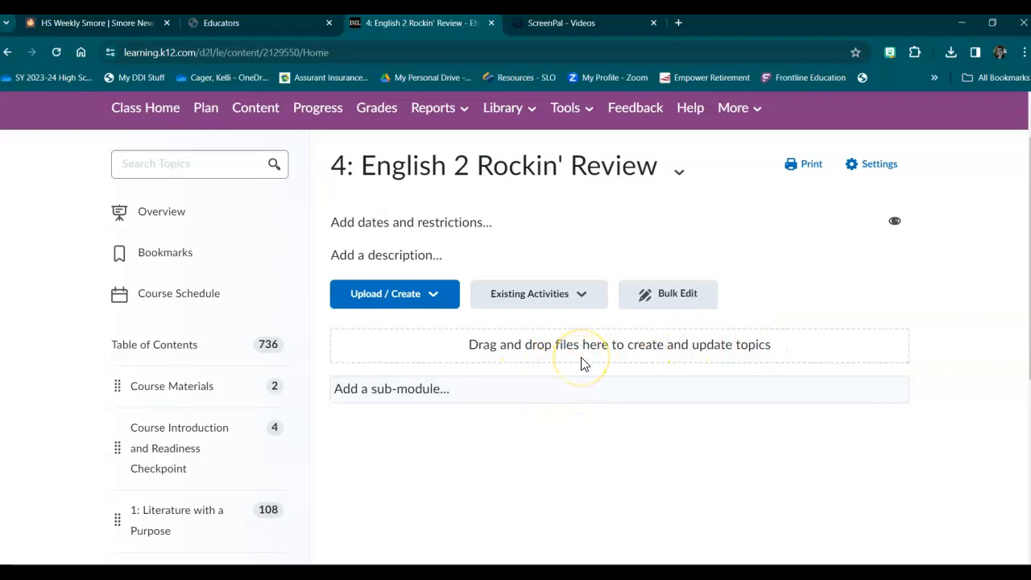
click(425, 392)
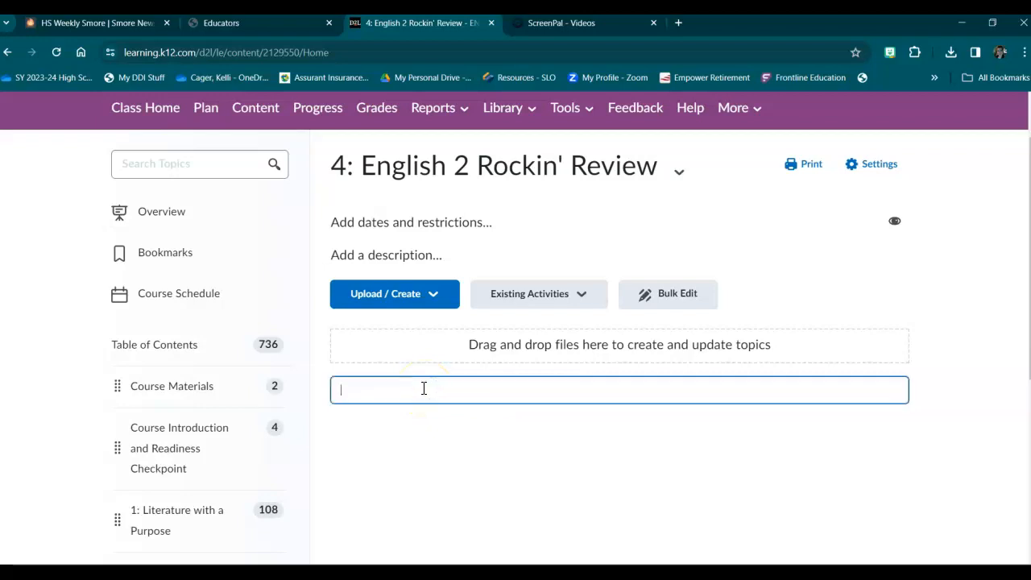
text(Making Inferences)
key(Return)
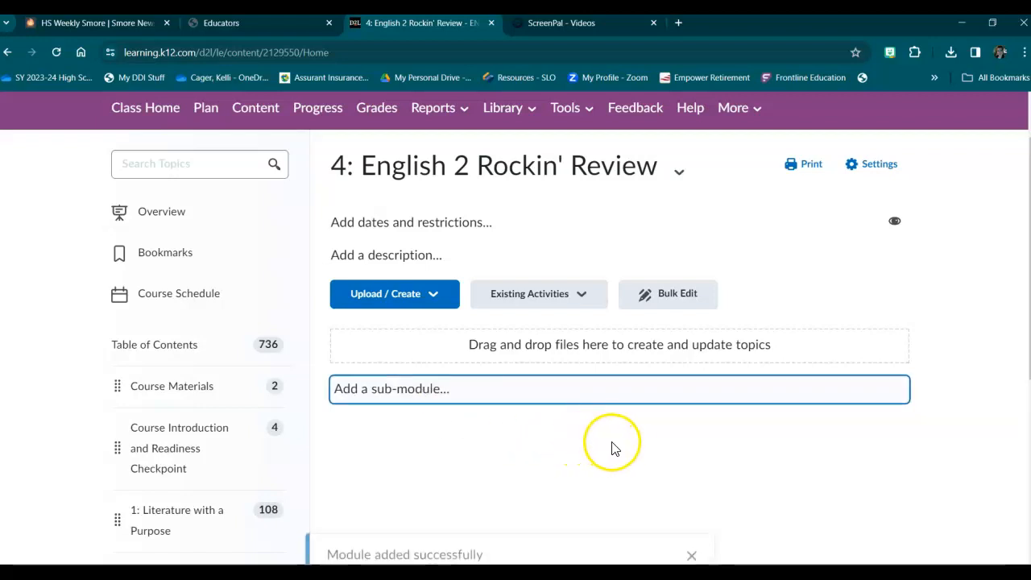
click(688, 526)
scroll(941, 395, down, 2)
scroll(938, 382, up, 2)
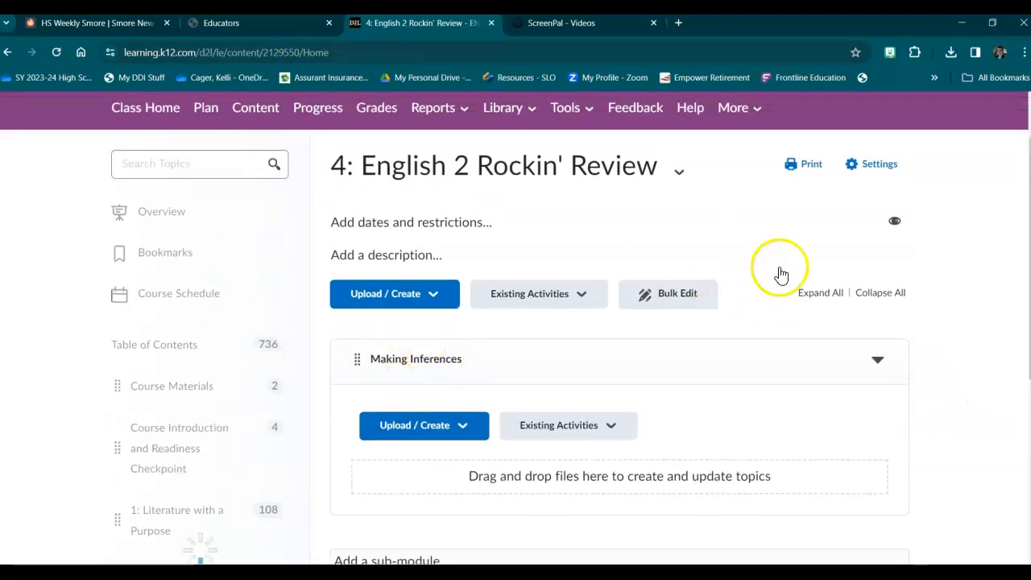
Upload the ENG 2 Bootcamp E1.4 Inferences Day 1 Asynch PowerPoint from the computer into the Making Inferences sub-module.
scroll(548, 282, down, 2)
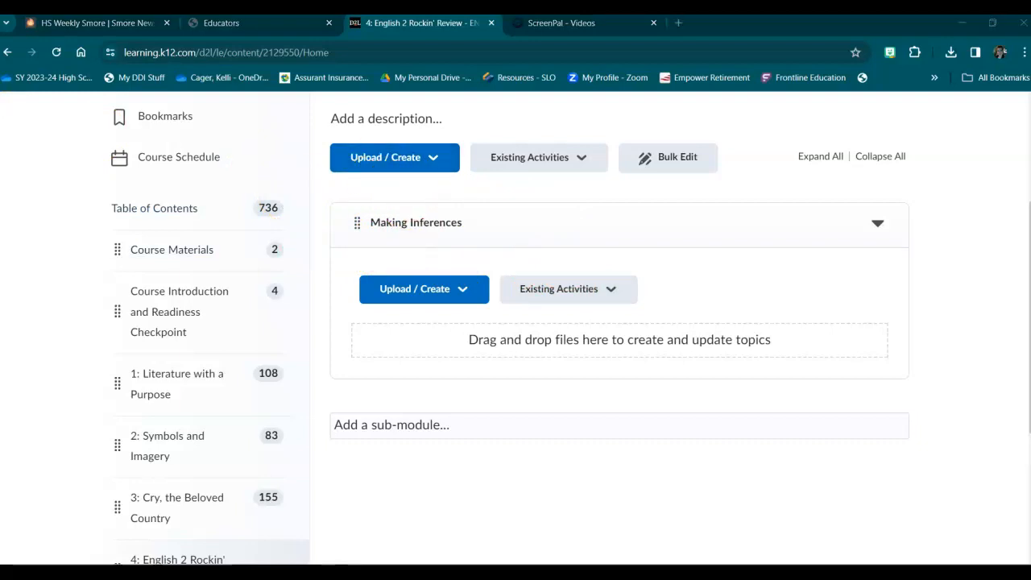
drag(116, 120, 583, 343)
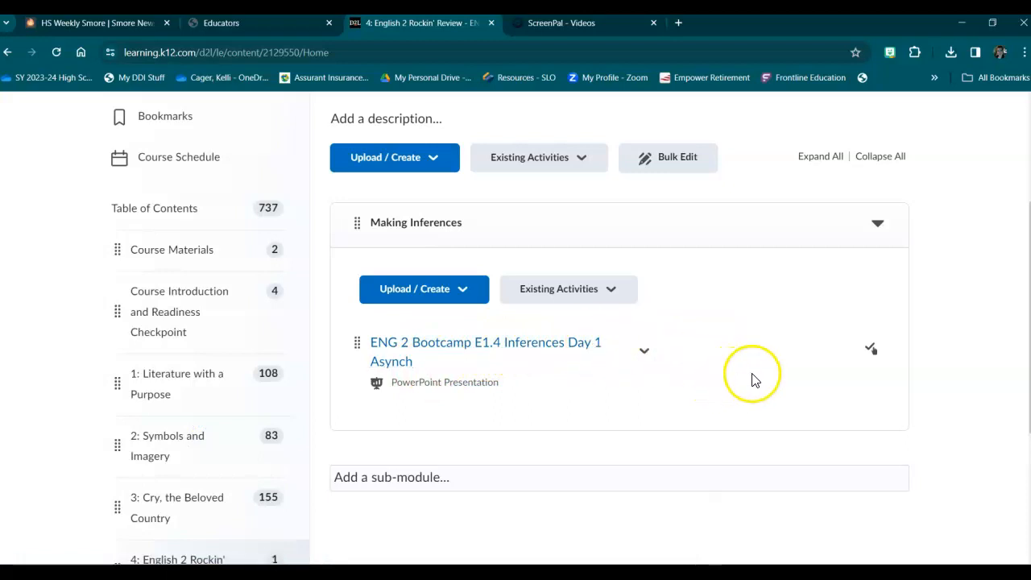
scroll(749, 375, down, 1)
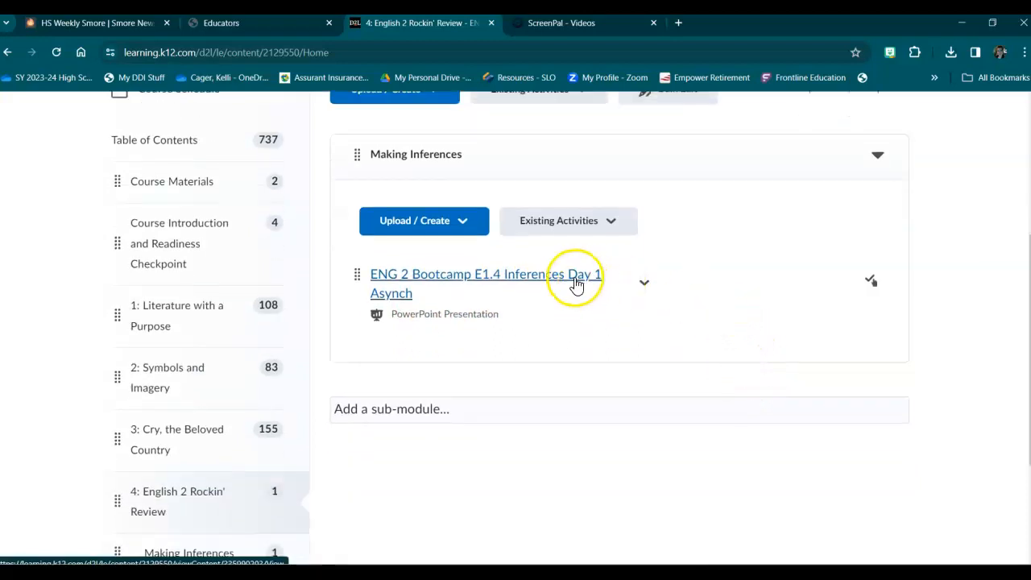
scroll(637, 311, up, 1)
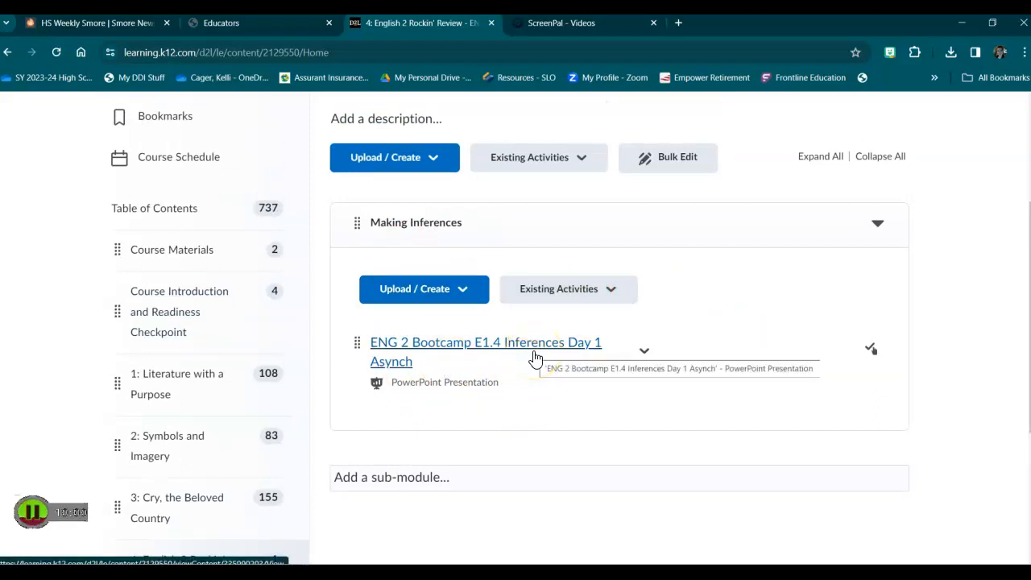
scroll(713, 357, down, 1)
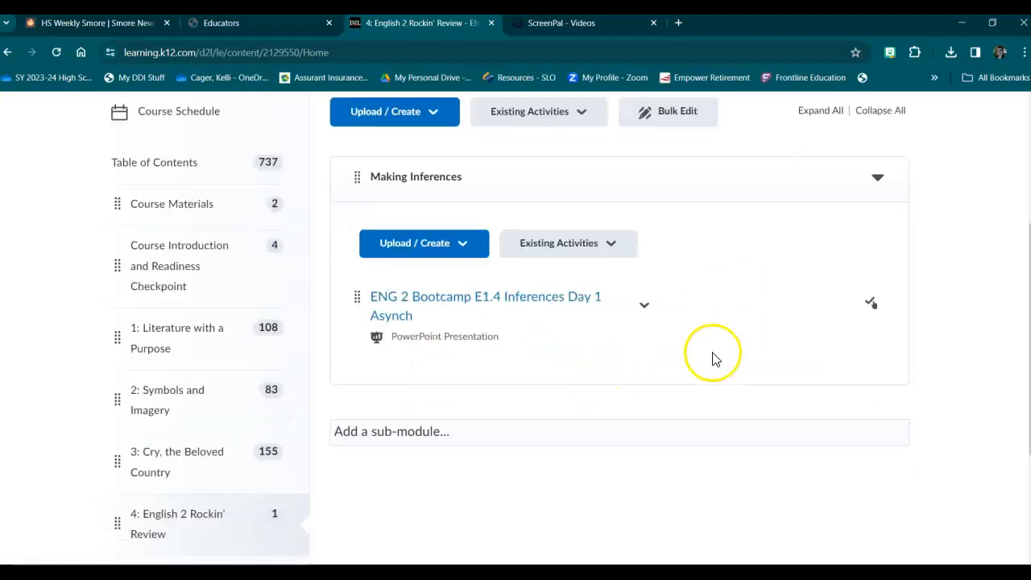
click(644, 283)
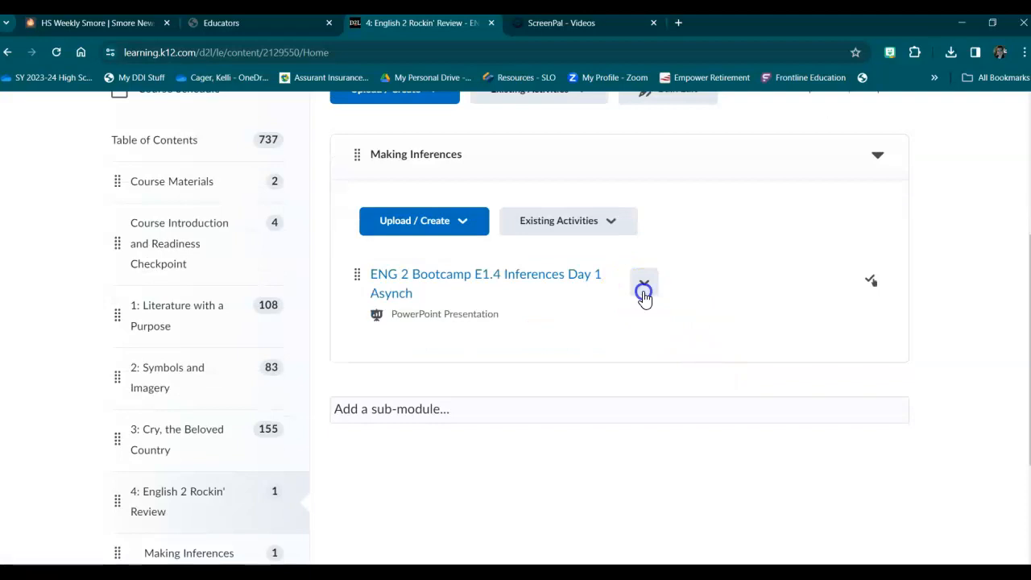
click(672, 286)
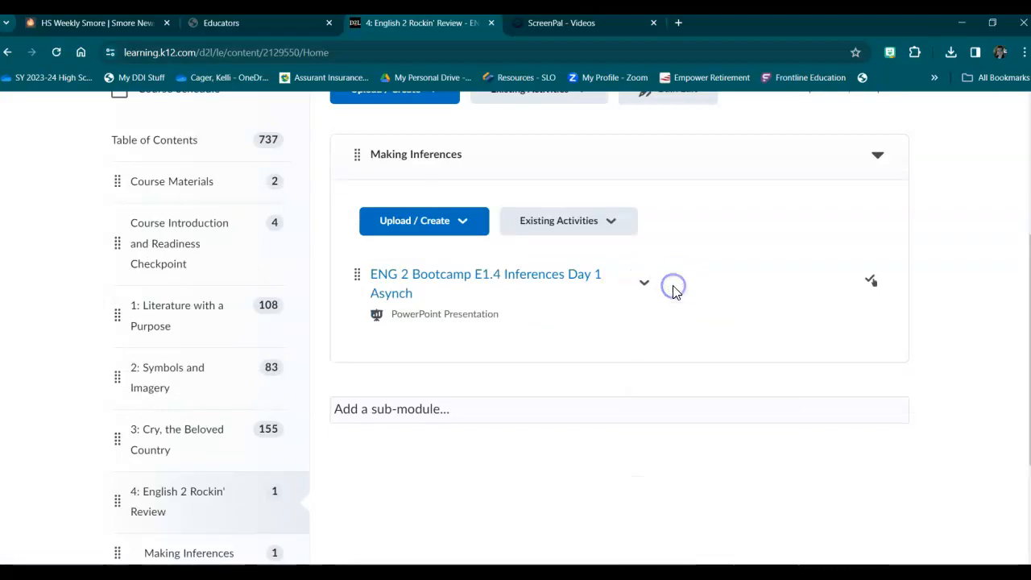
Add the English 2 Bootcamp Eng 2.4 Inferences Day 2 Asynch PowerPoint from the computer to the Making Inferences sub-module.
click(453, 219)
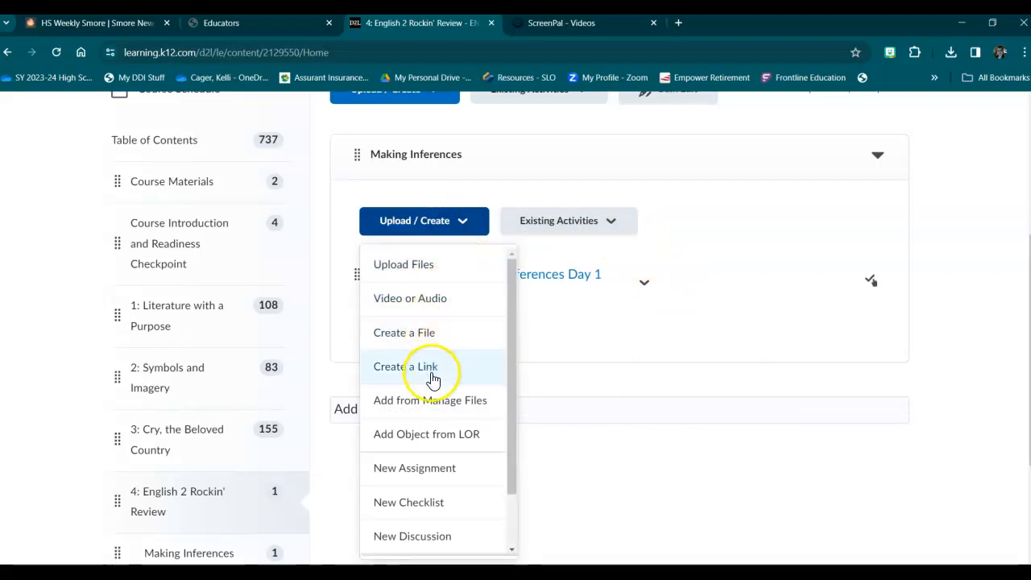
click(405, 264)
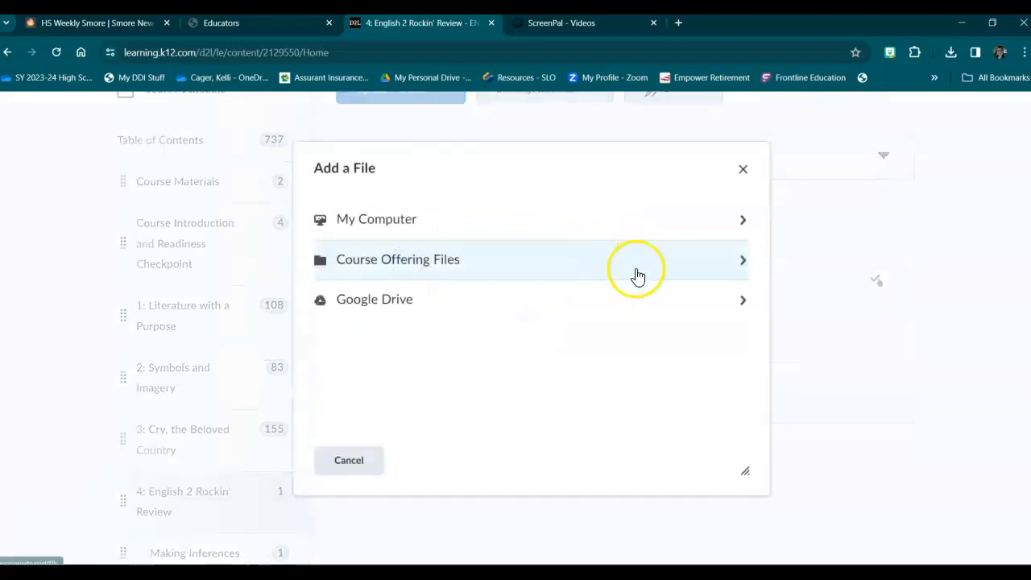
click(472, 222)
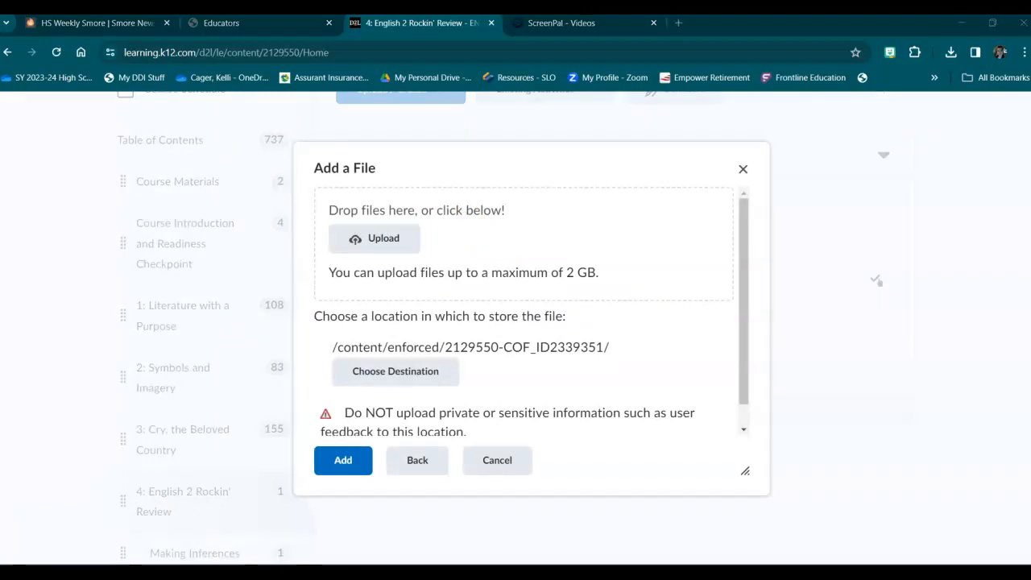
drag(253, 142, 381, 246)
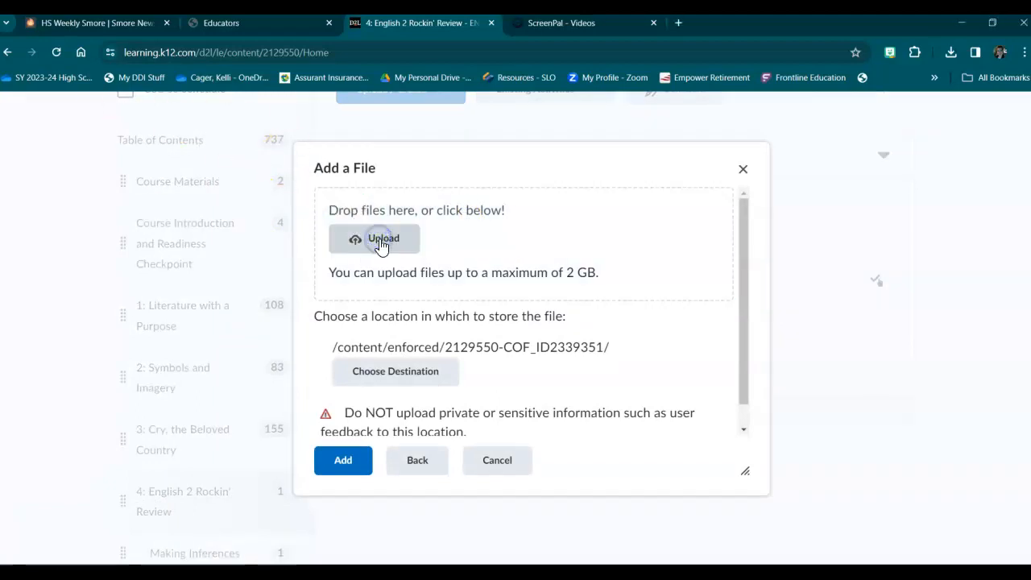
click(343, 462)
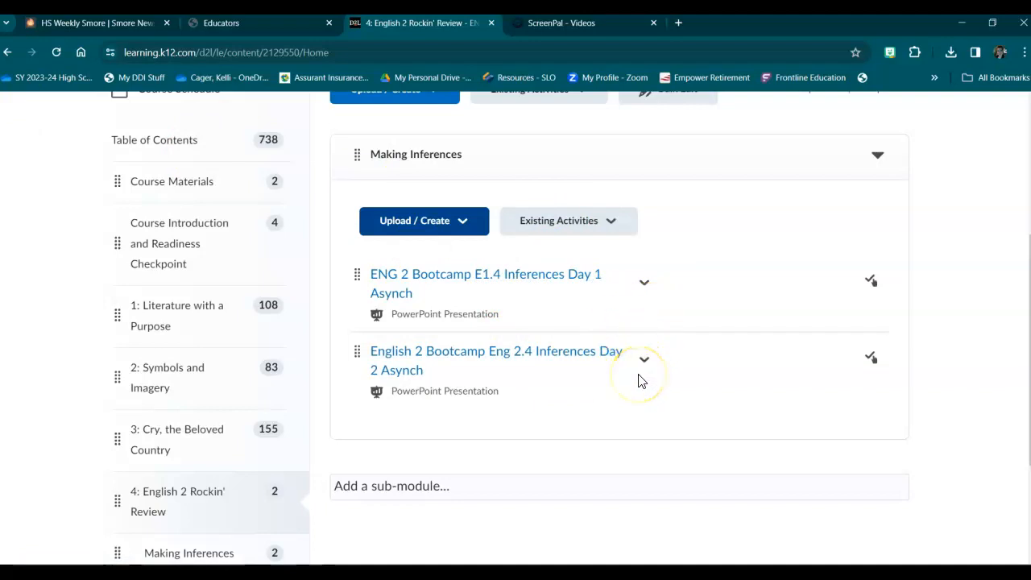
Open the dates and restrictions of the ENG 2 Bootcamp E1.4 Inferences Day 1 Asynch topic for editing in place.
click(644, 282)
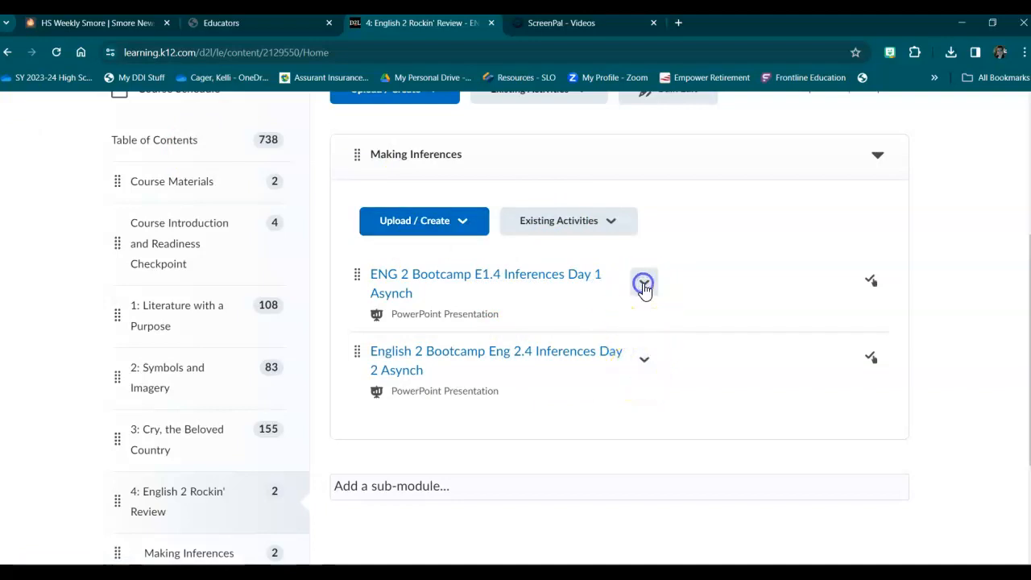
click(644, 287)
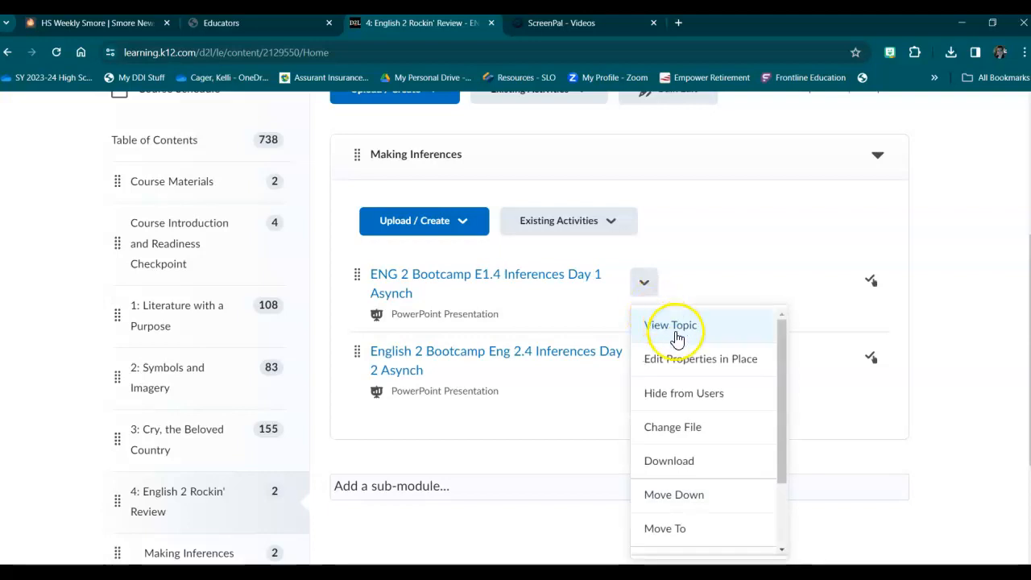
click(697, 364)
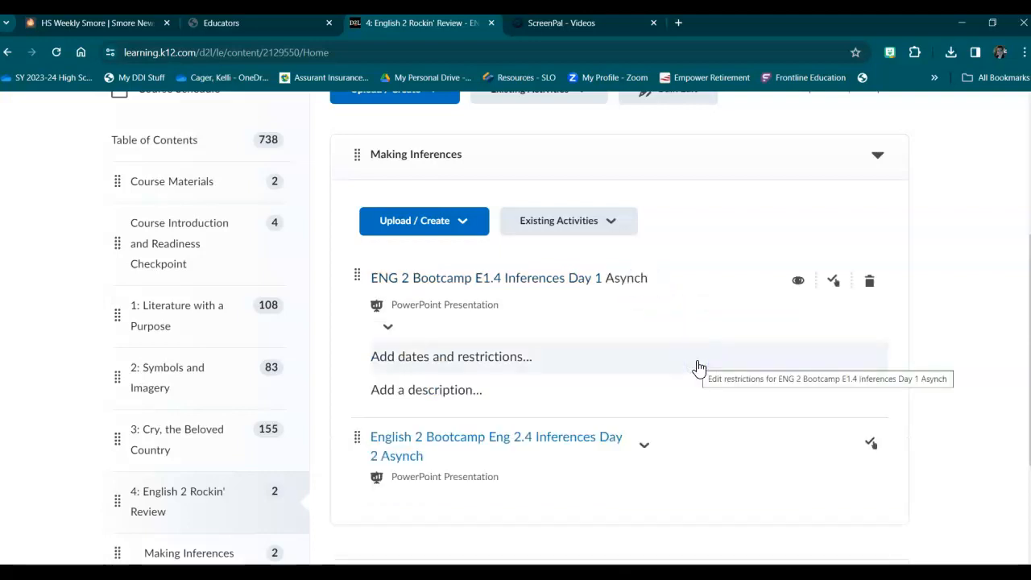
click(502, 364)
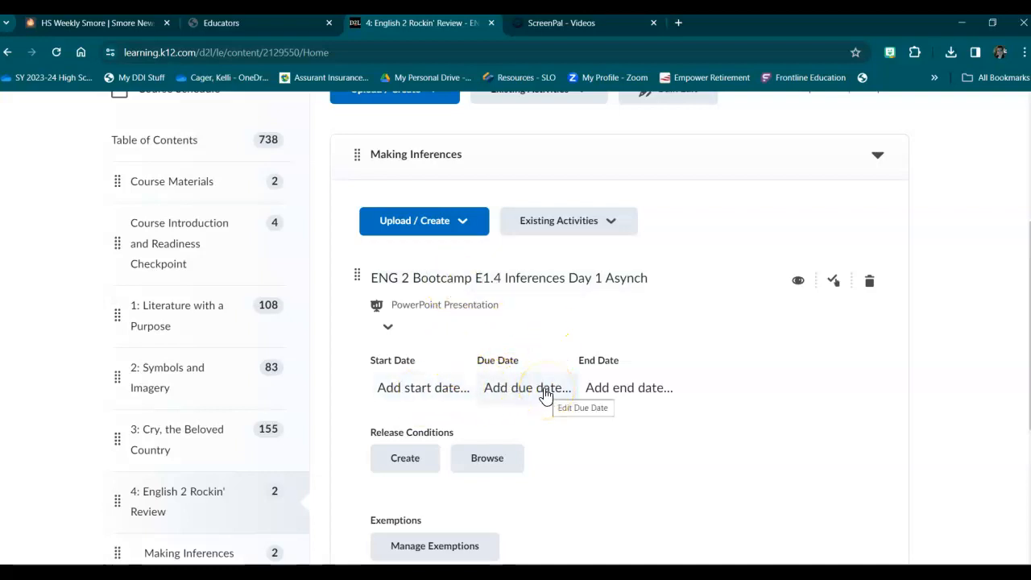
Switch to the English II Rockin Review PLAN workbook in Excel and look up the date scheduled for the Day 1 inference lesson.
click(553, 530)
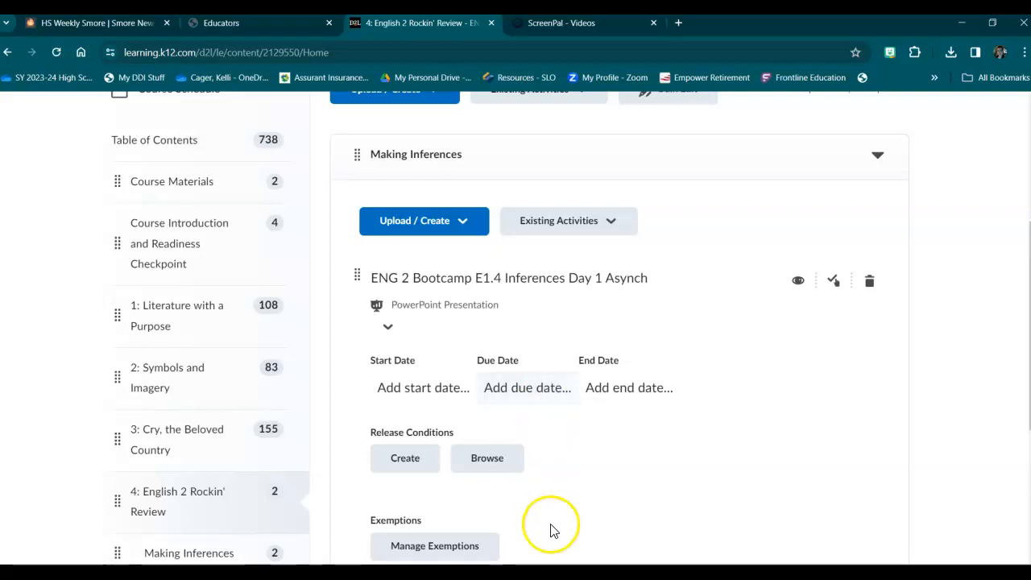
click(617, 524)
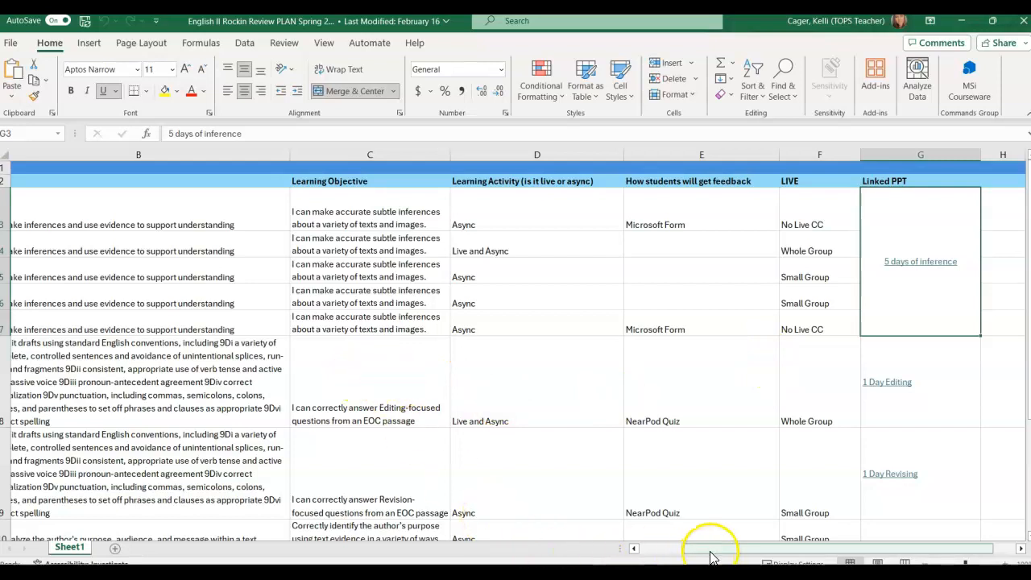
drag(713, 551, 669, 552)
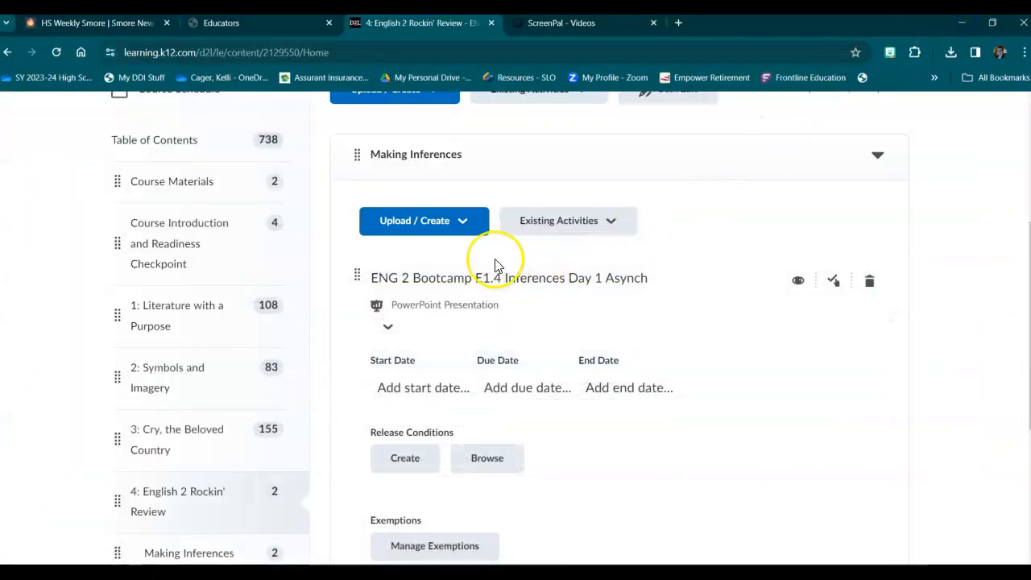
Return to the course content and set the Inferences Day 1 topic's due date to 3/25/2024.
click(507, 386)
click(524, 386)
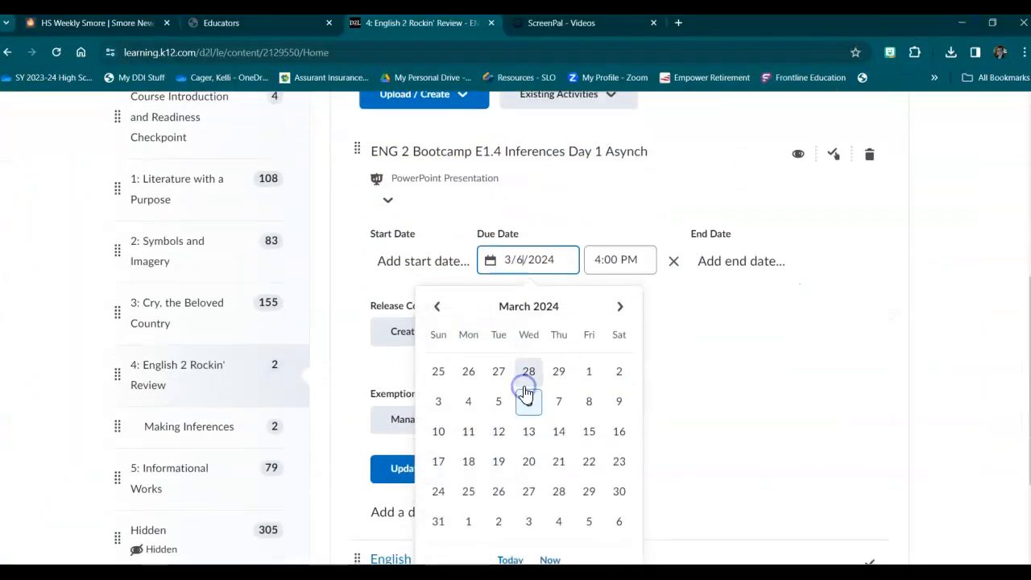
click(469, 493)
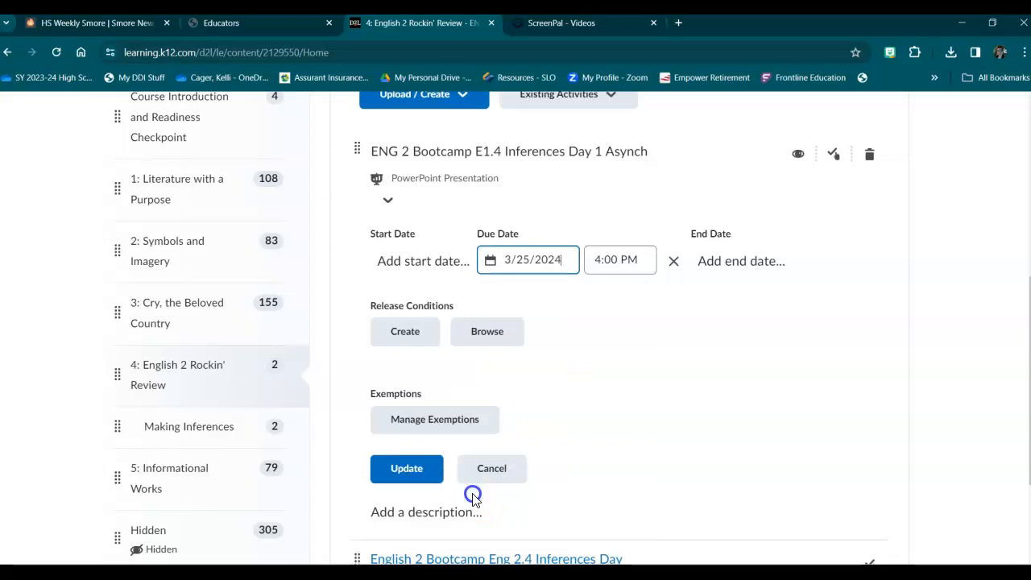
Add an end date of 5/26/2024 to the ENG 2 Bootcamp E1.4 Inferences Day 1 Asynch topic.
click(734, 268)
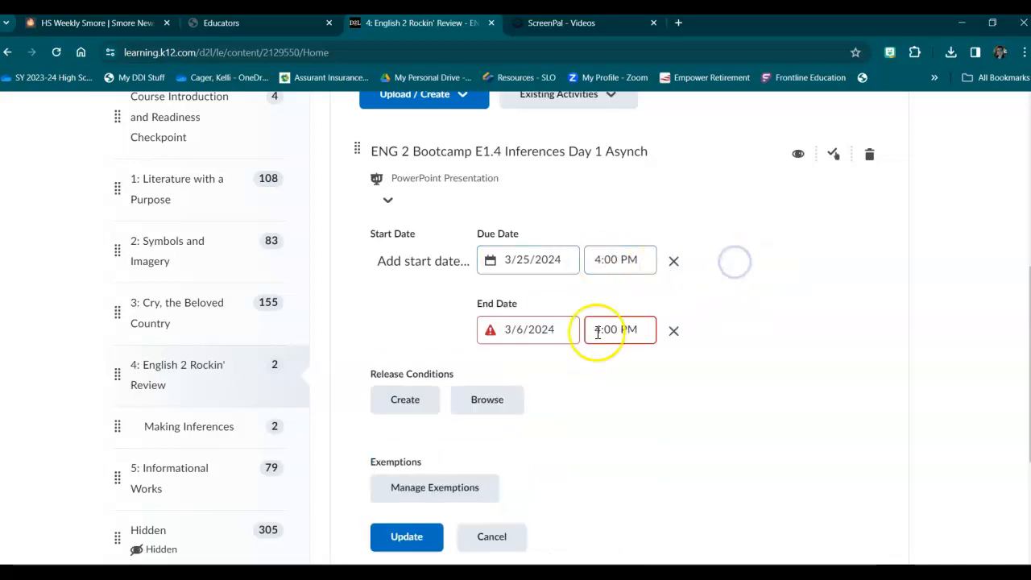
click(529, 330)
click(620, 307)
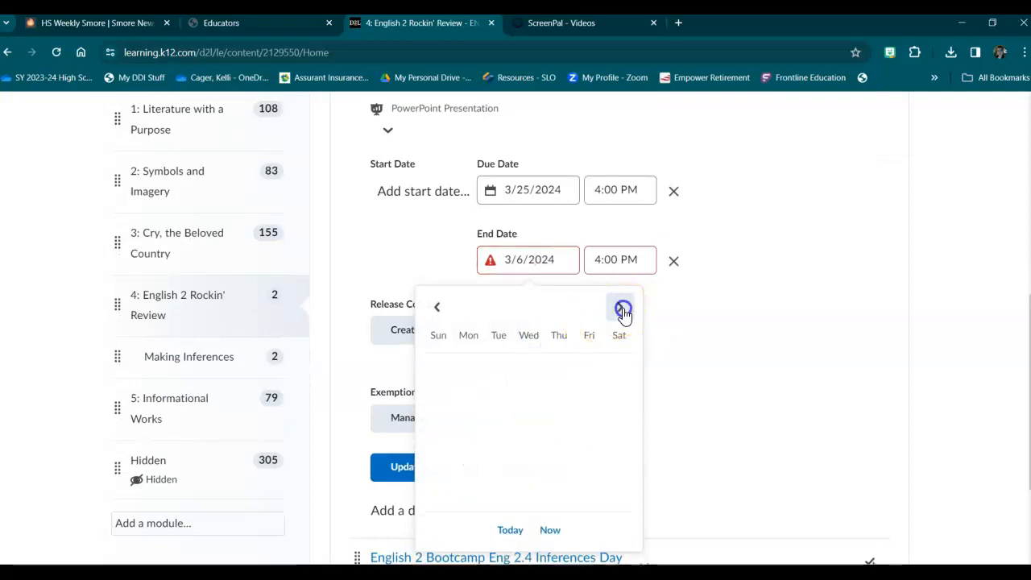
click(621, 307)
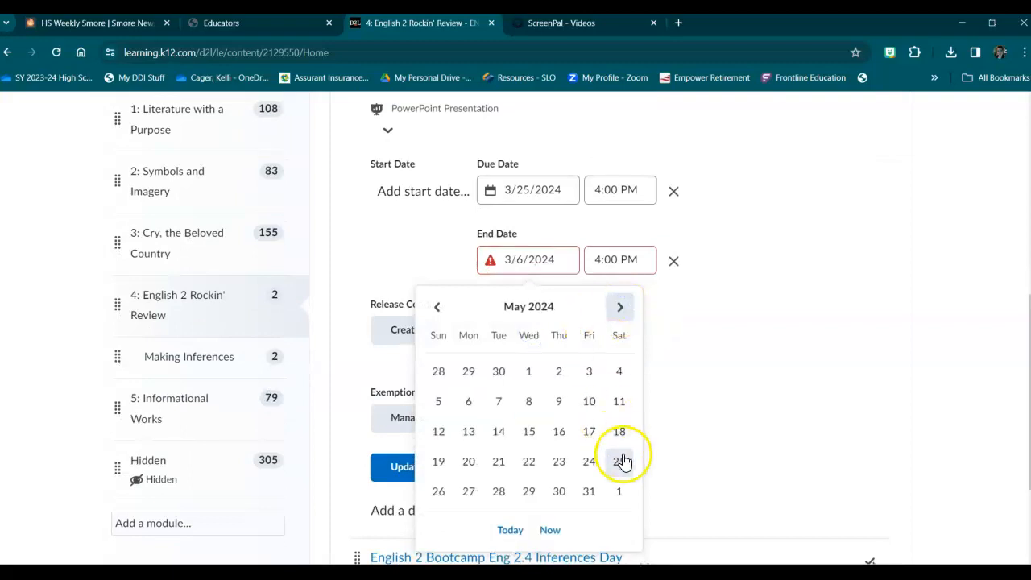
click(438, 493)
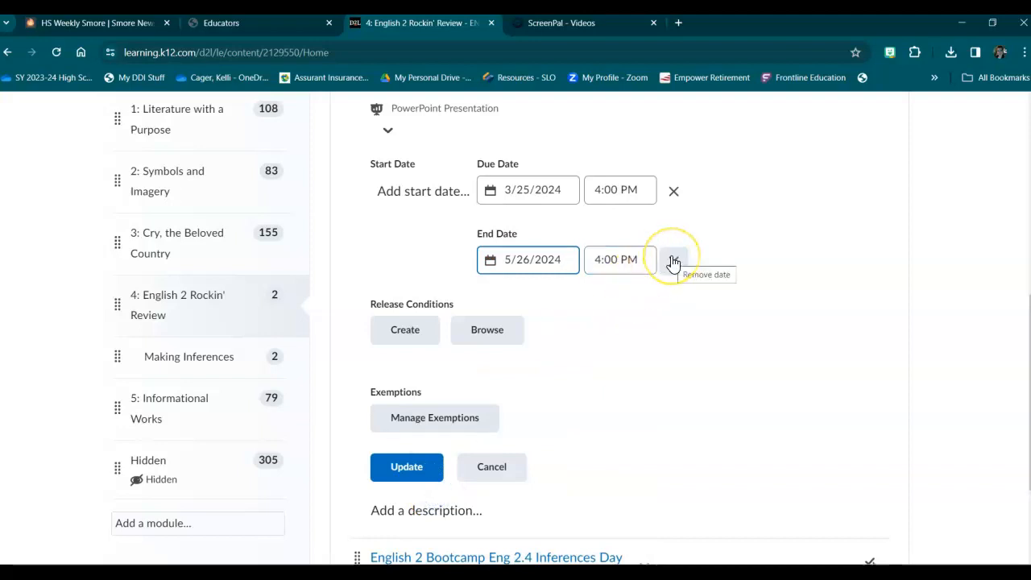
drag(641, 262, 564, 255)
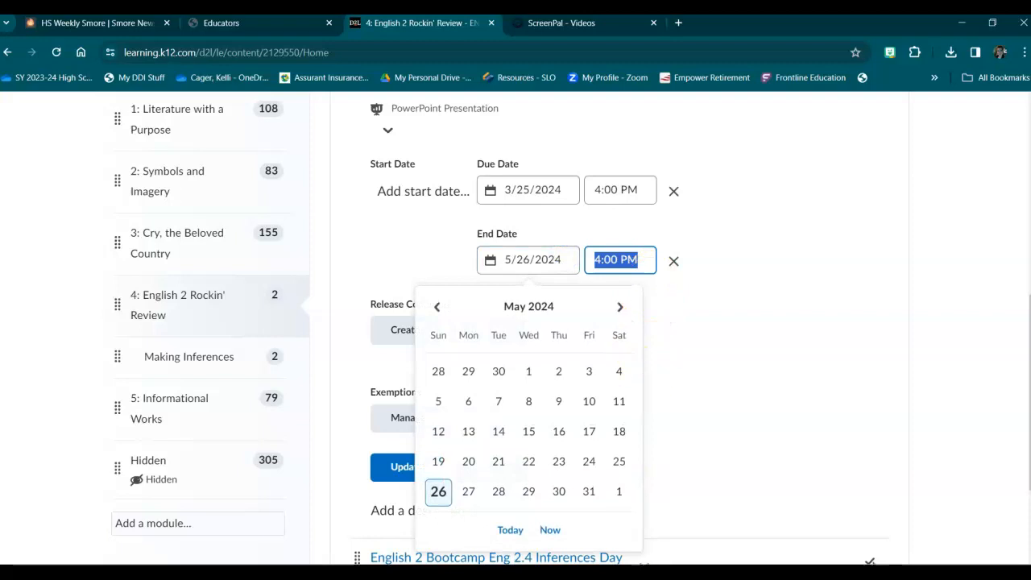
Switch to the English2_2023_24 curriculum workbook in Excel and look up the lock date near the end of the Curriculum Map.
click(577, 575)
click(482, 532)
scroll(555, 379, down, 6)
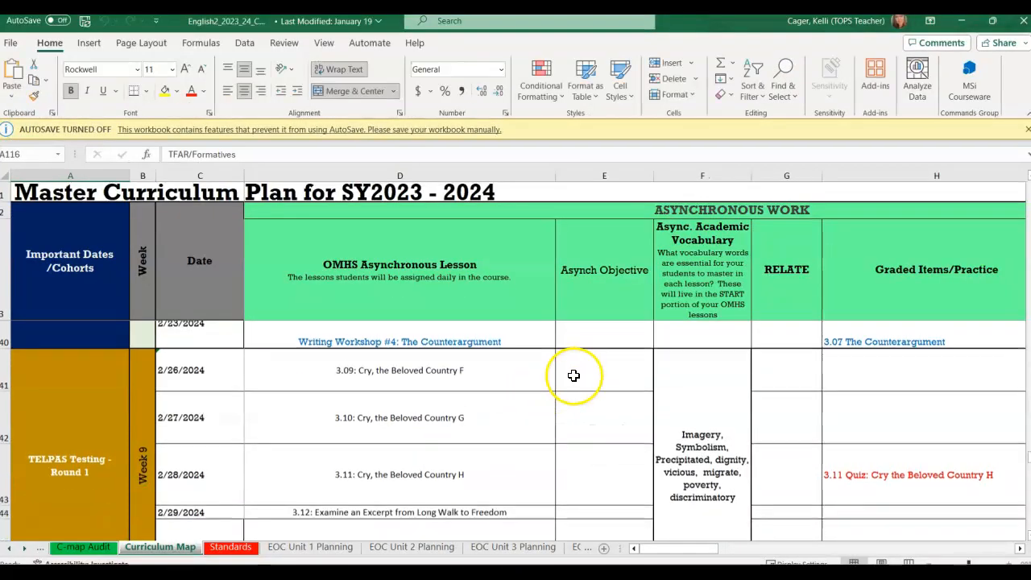
scroll(249, 385, down, 14)
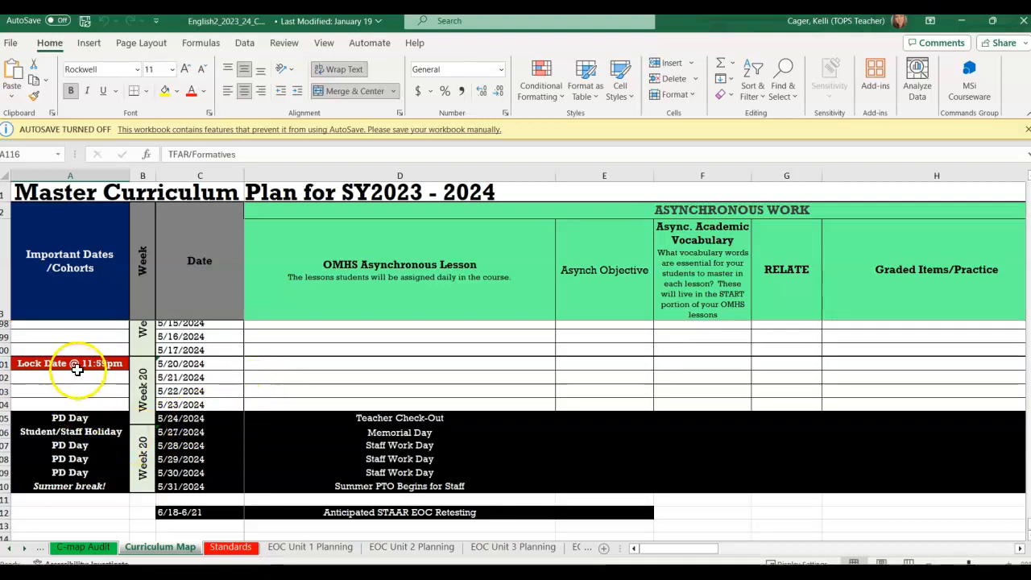
Return to the course content and update the Inferences Day 1 topic with an end date of 5/20/2024 at 11:59 PM.
click(961, 20)
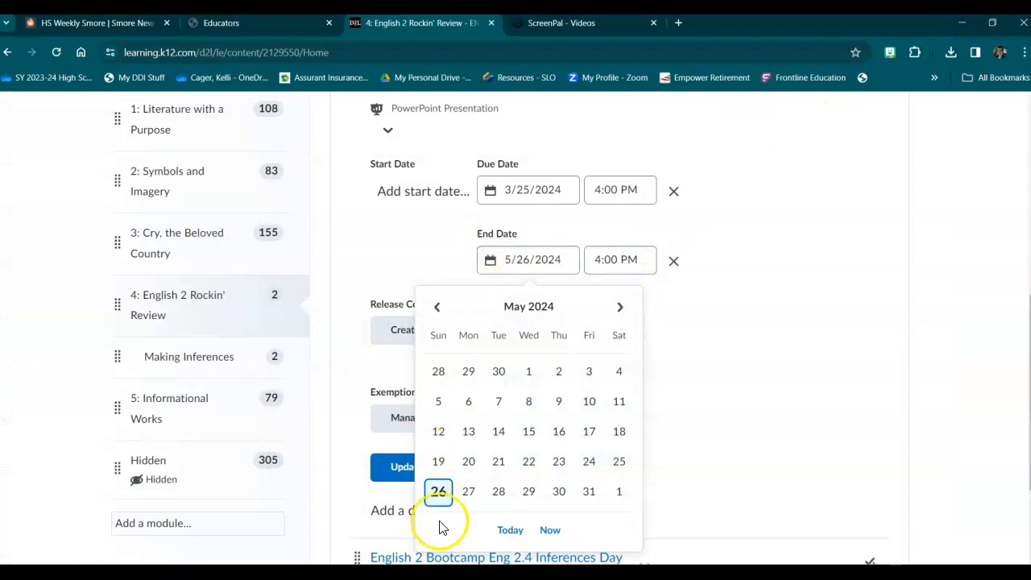
click(468, 460)
click(638, 256)
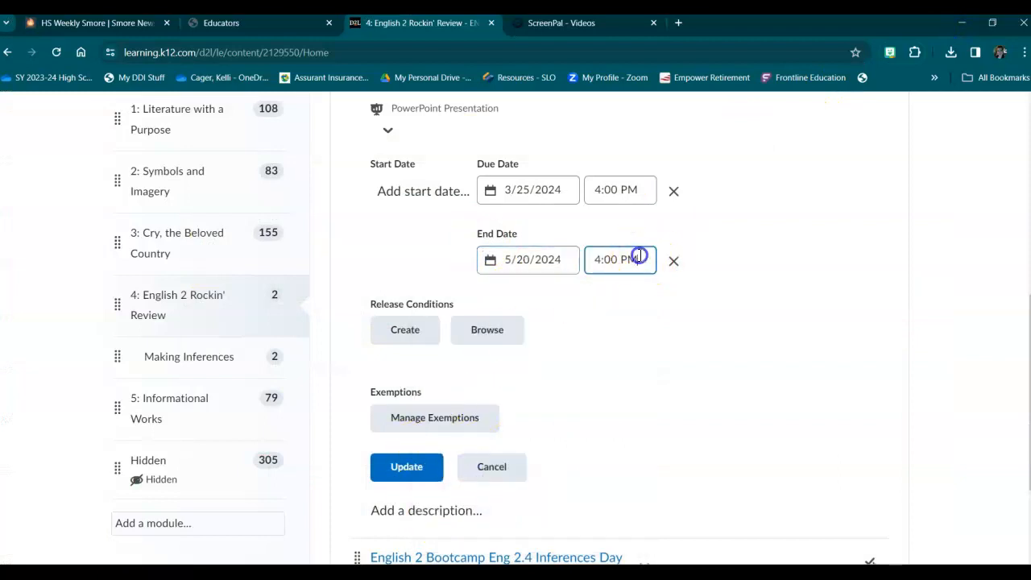
click(593, 256)
scroll(653, 472, down, 5)
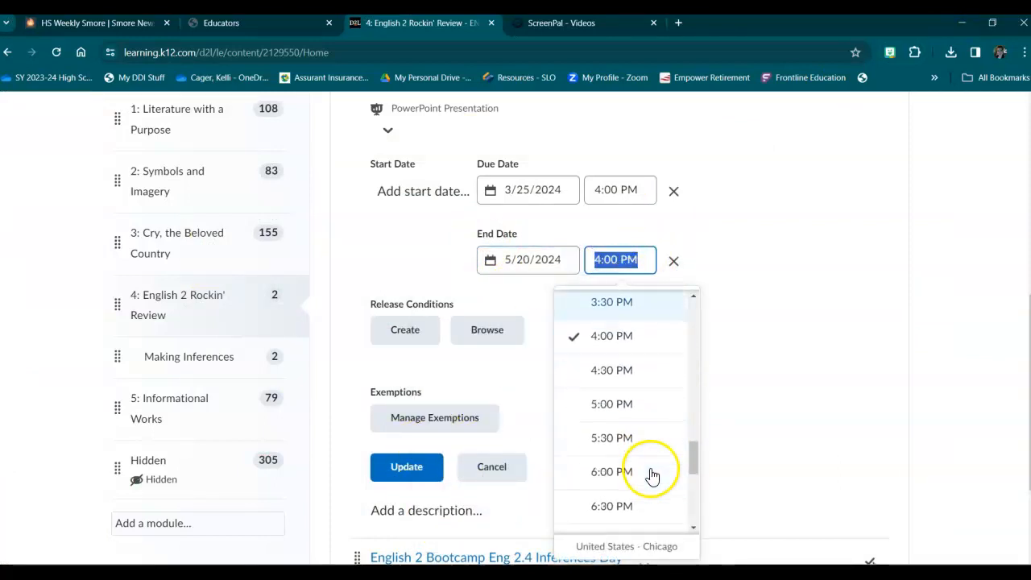
scroll(628, 519, down, 3)
scroll(635, 516, down, 1)
click(616, 445)
scroll(707, 220, up, 2)
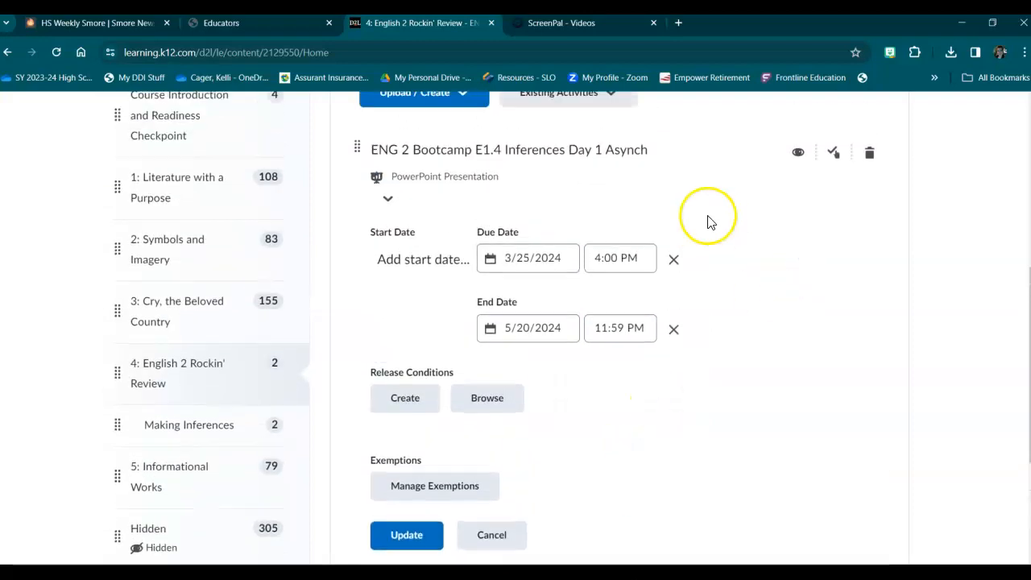
scroll(530, 417, down, 2)
click(391, 400)
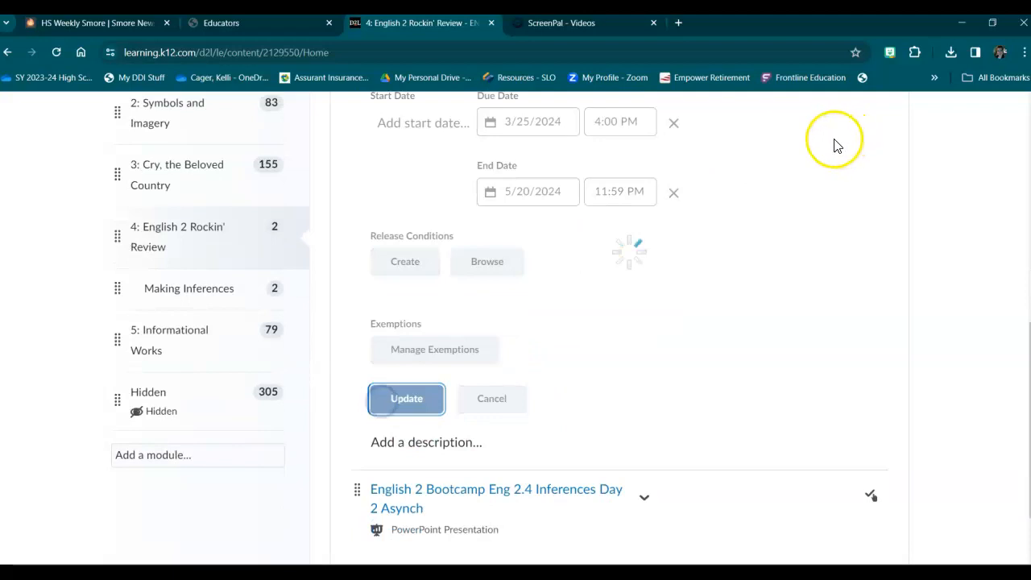
Open the course calendar's March 2024 month view and check the Inferences Day 1 due date entry.
scroll(760, 282, up, 3)
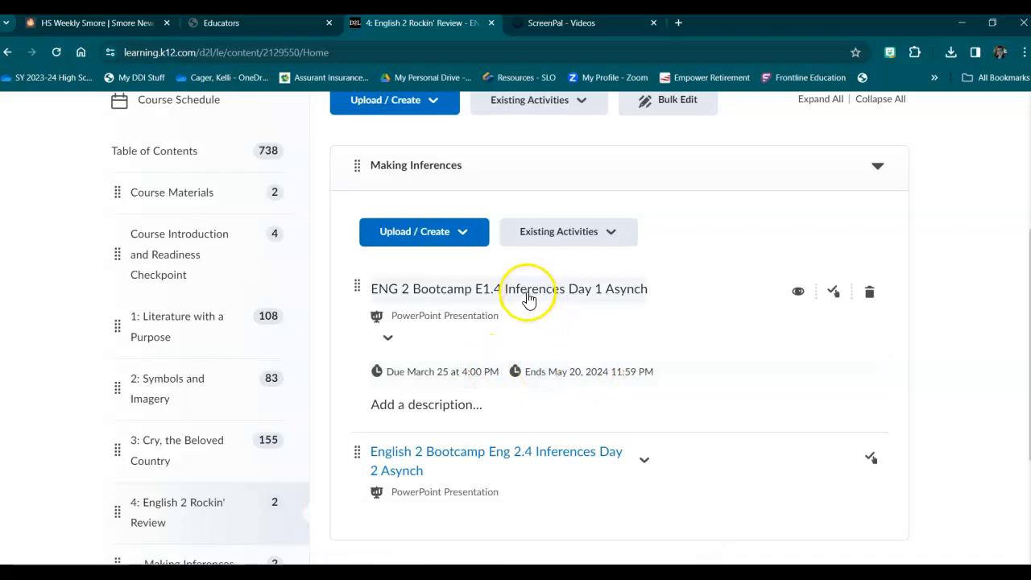
scroll(529, 308, down, 1)
scroll(548, 290, up, 4)
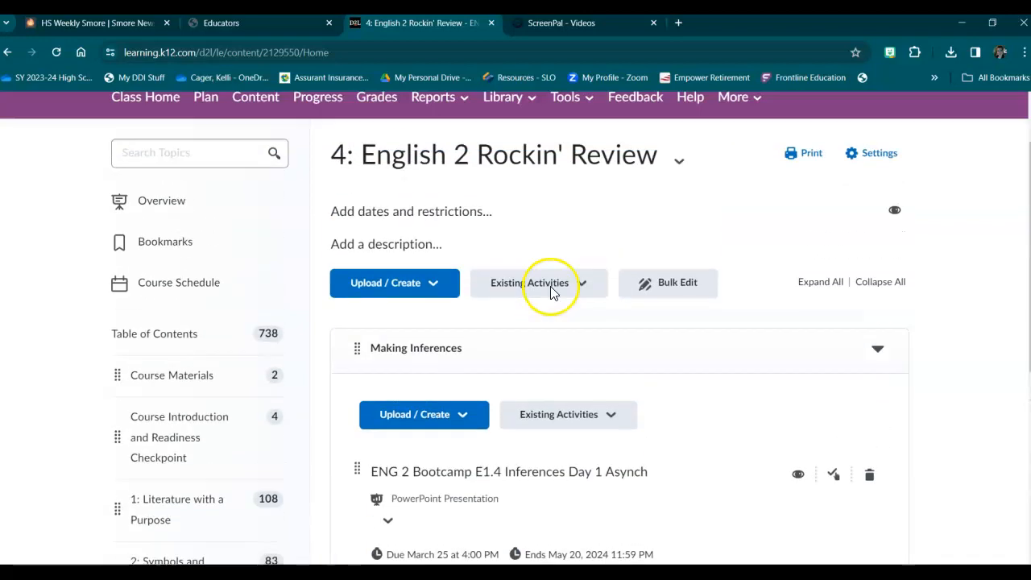
scroll(550, 292, up, 1)
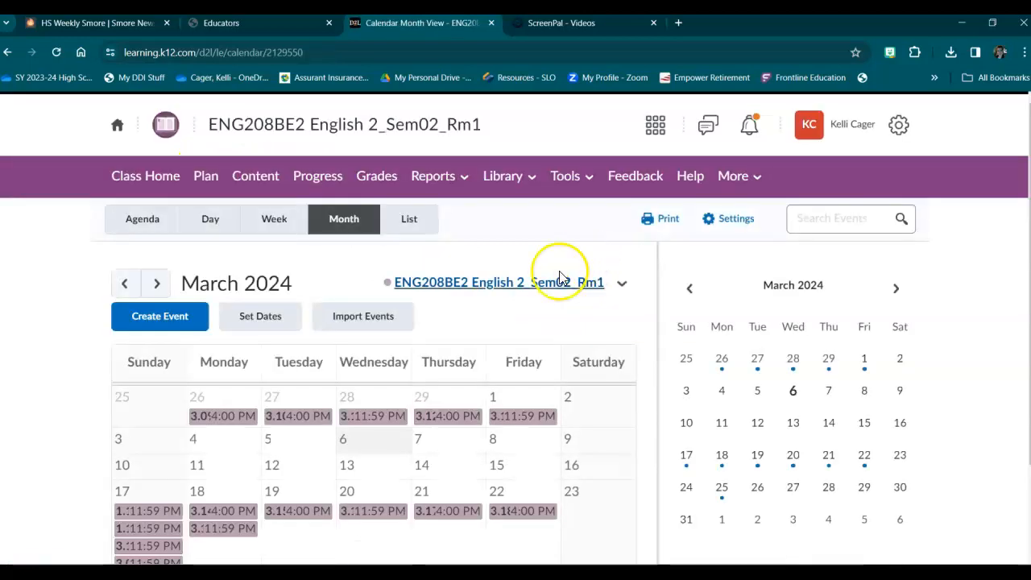
scroll(398, 333, down, 2)
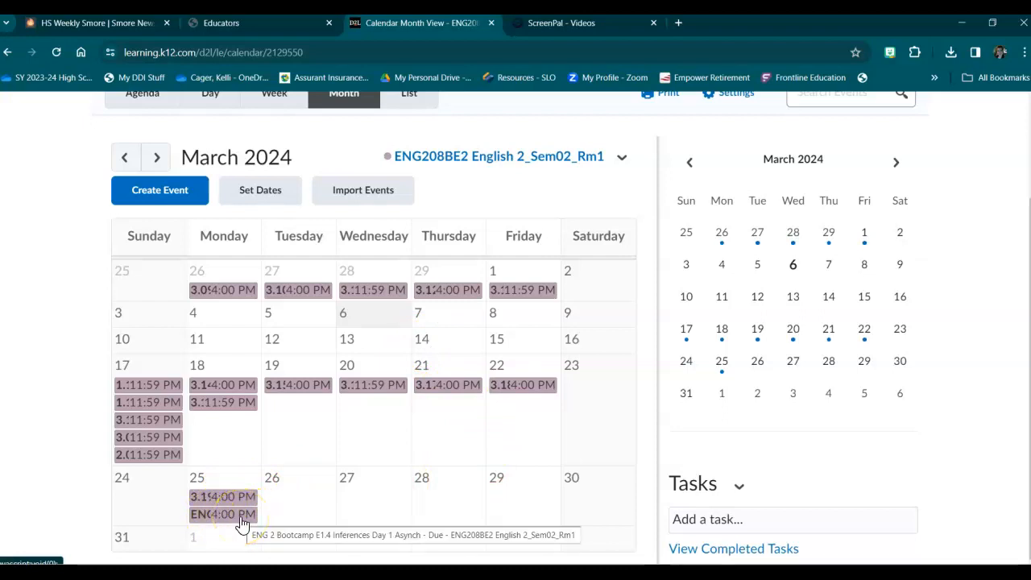
Return to the 4: English 2 Rockin' Review content and review the topics listed under Making Inferences.
scroll(379, 363, up, 2)
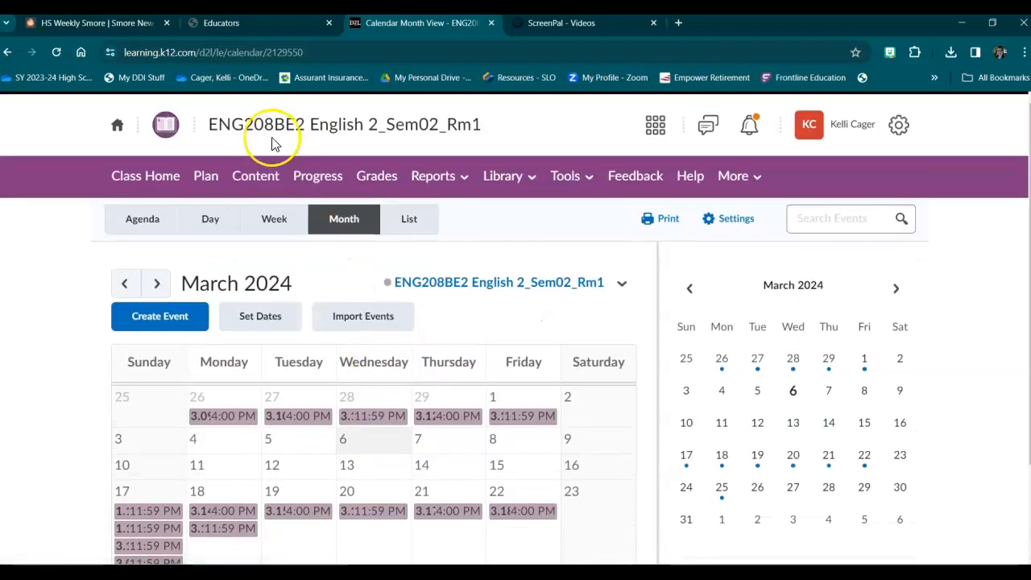
click(258, 183)
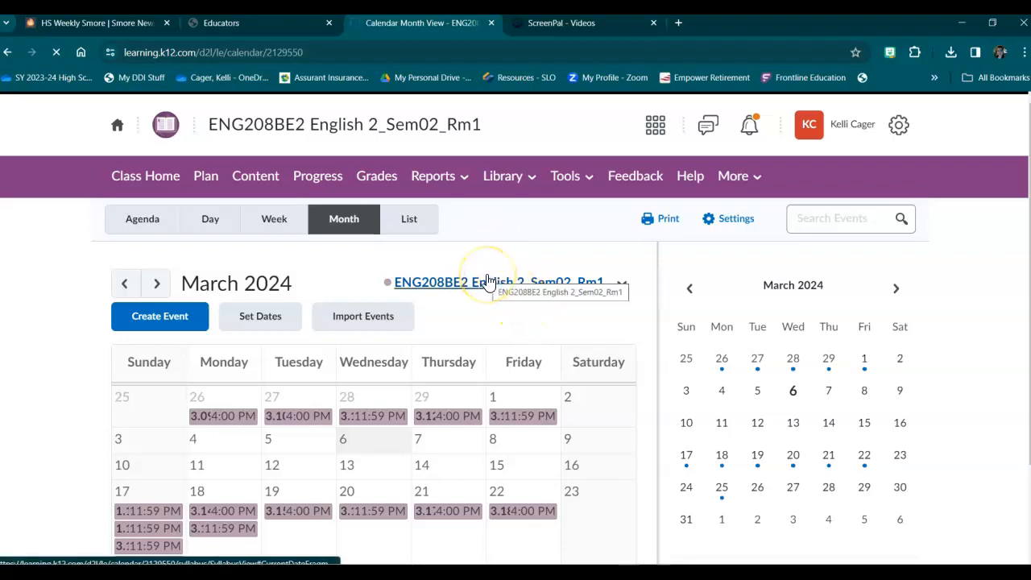
click(487, 280)
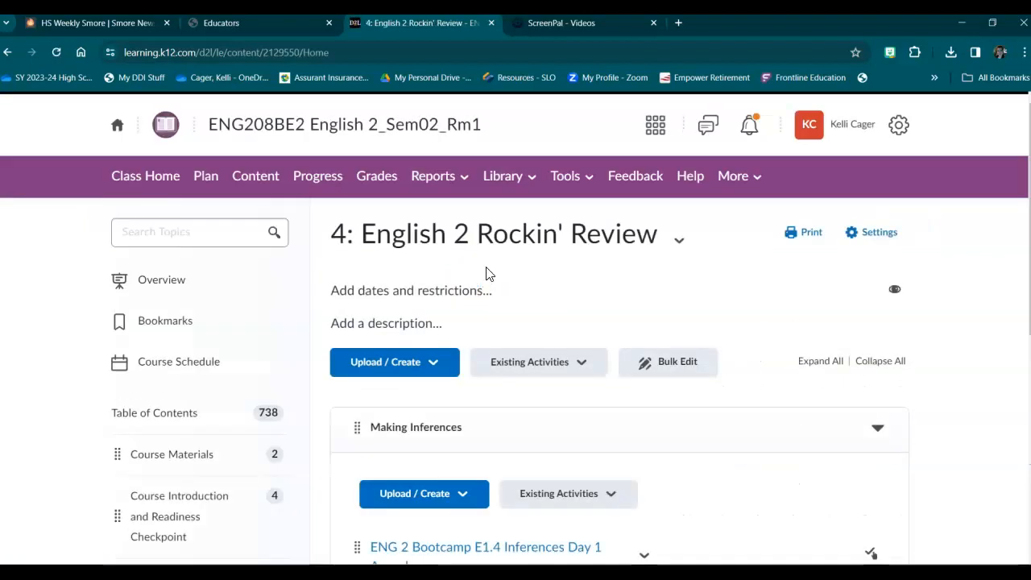
scroll(500, 280, down, 2)
scroll(501, 279, down, 5)
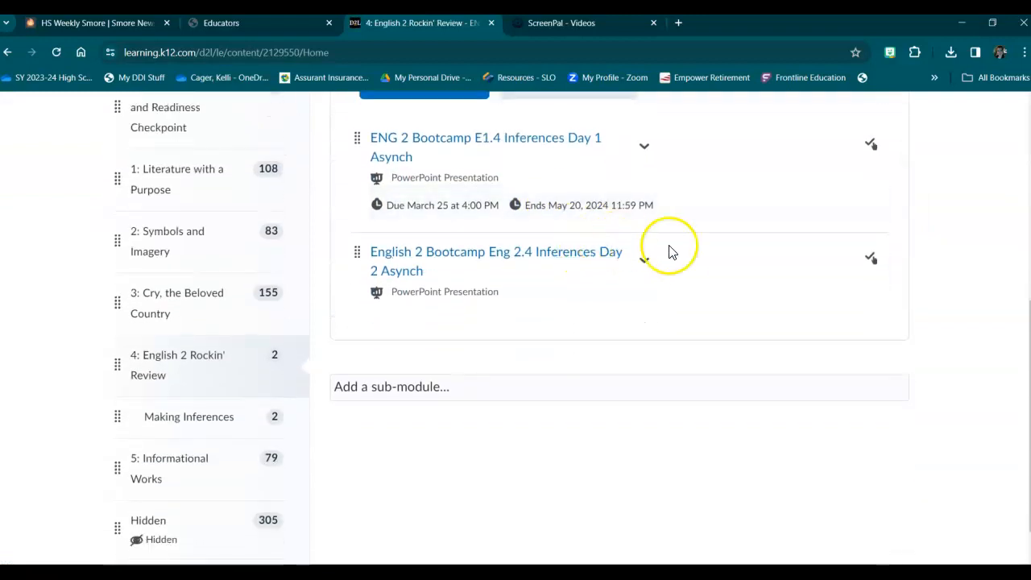
scroll(679, 262, up, 1)
scroll(681, 262, up, 1)
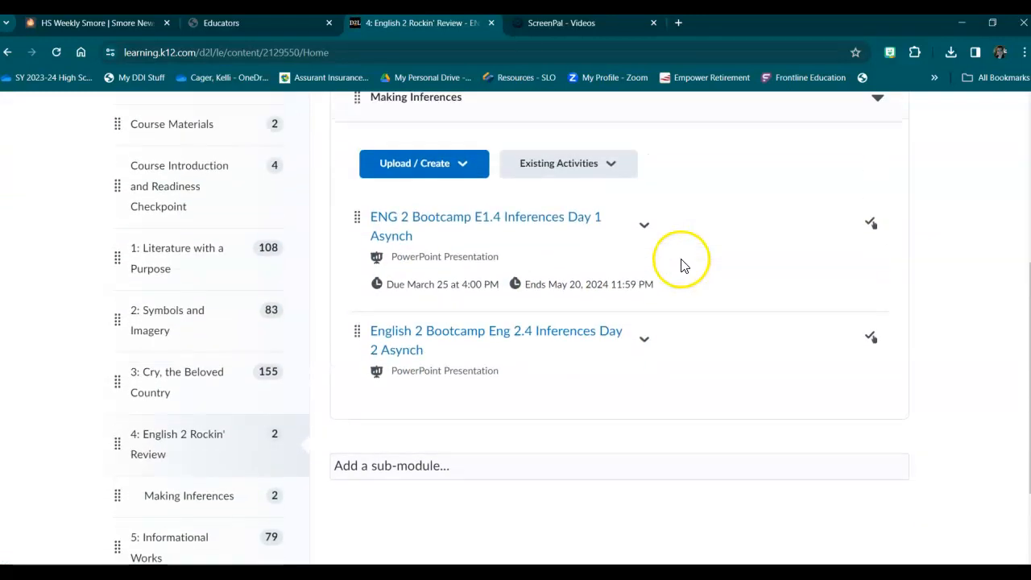
scroll(685, 266, up, 2)
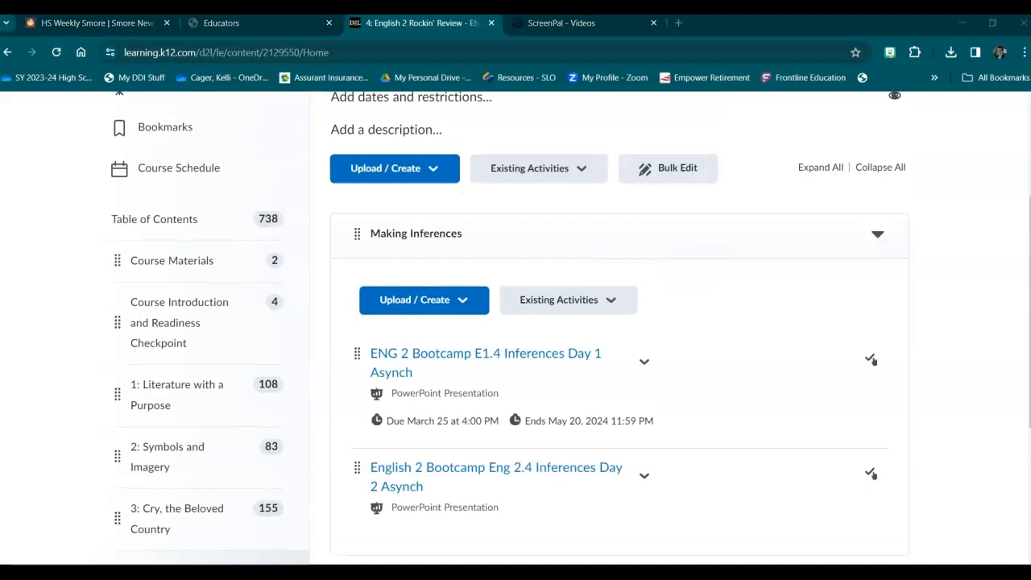
Examine the content and activity types that can be uploaded or created in the Making Inferences sub-module.
scroll(681, 294, down, 1)
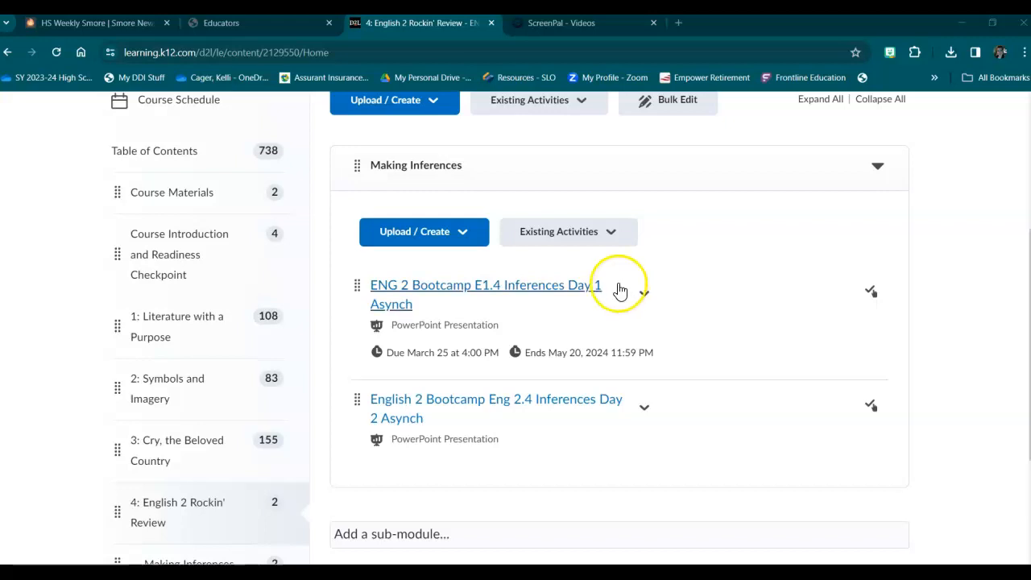
click(464, 231)
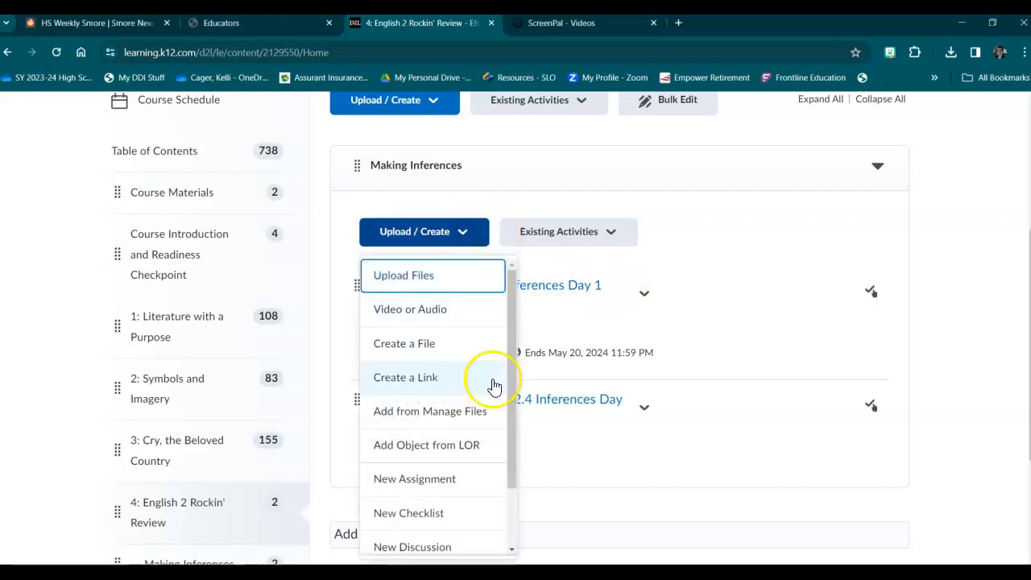
scroll(449, 409, down, 2)
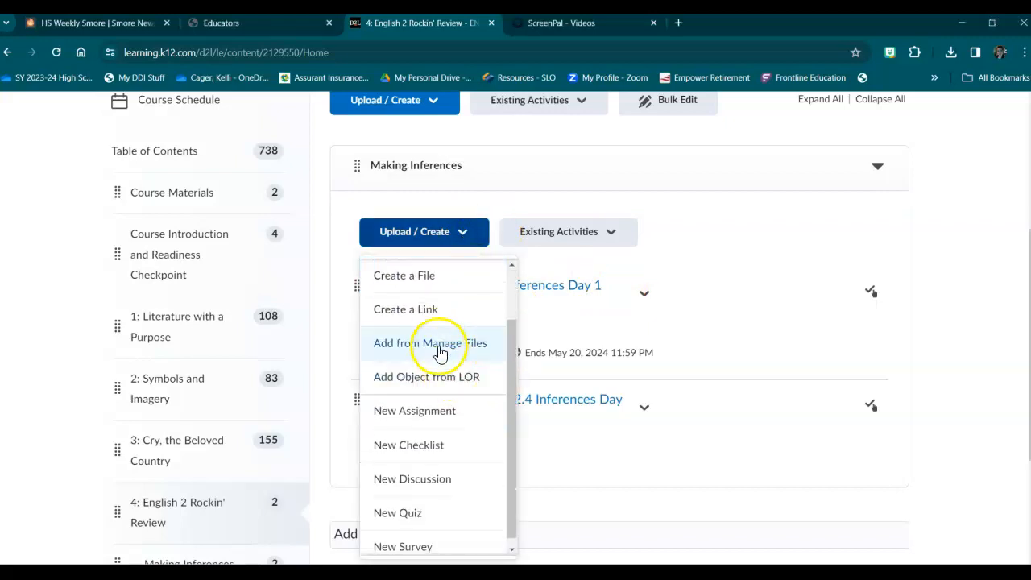
scroll(436, 324, down, 1)
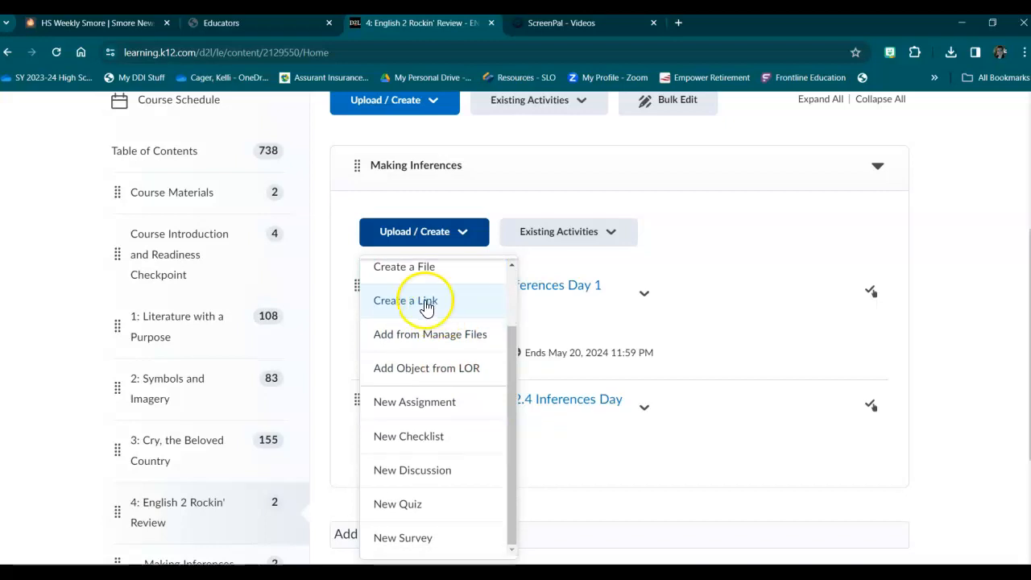
click(828, 250)
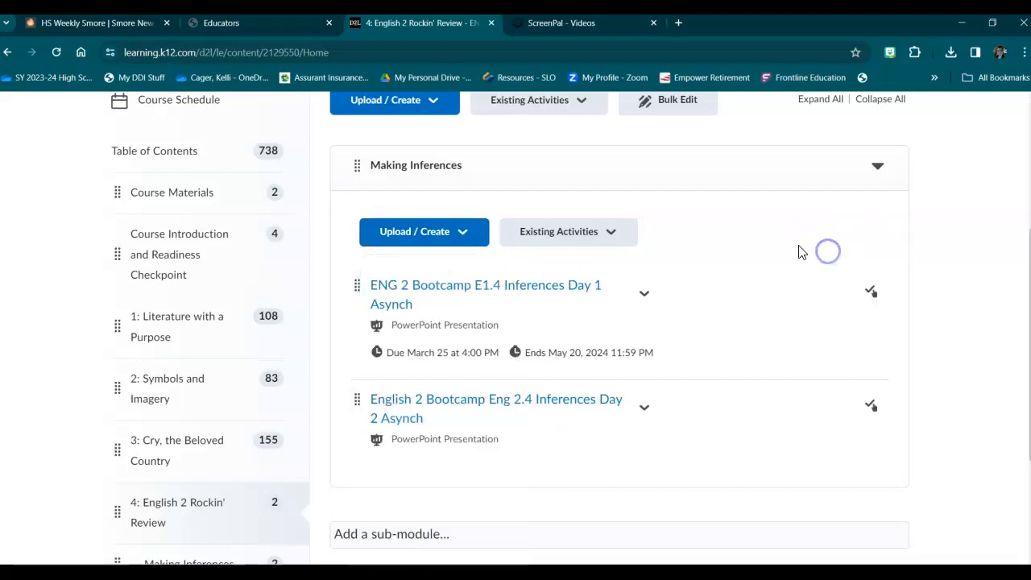
scroll(793, 252, down, 1)
scroll(793, 252, down, 1)
scroll(787, 249, up, 2)
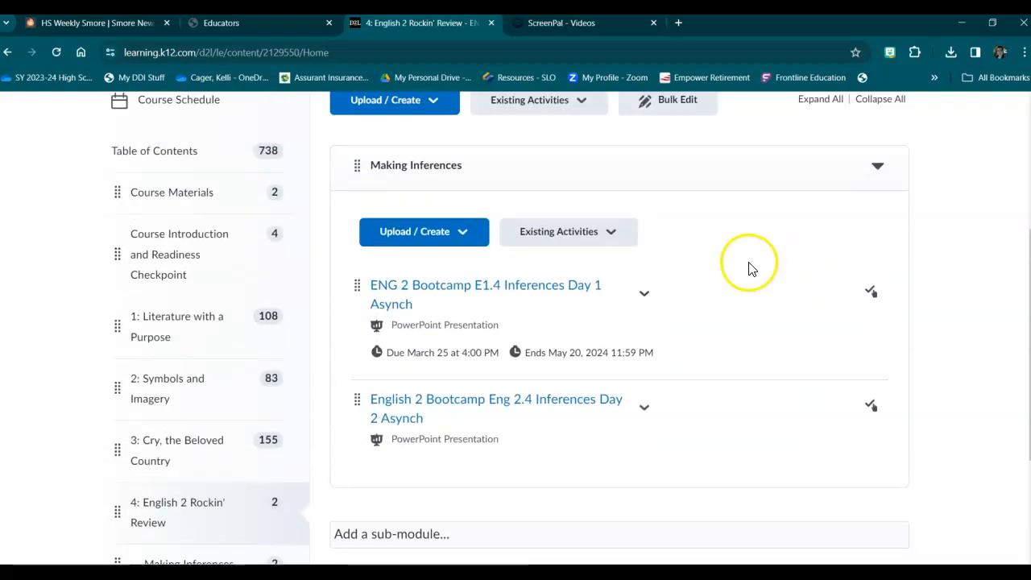
scroll(748, 265, up, 2)
scroll(748, 265, up, 1)
scroll(748, 265, up, 1)
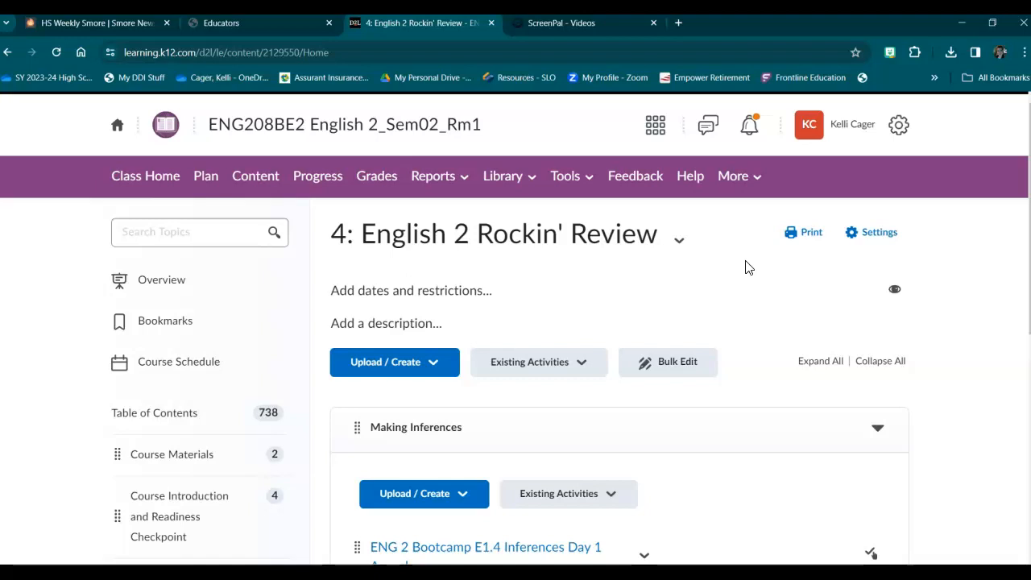
scroll(983, 358, down, 2)
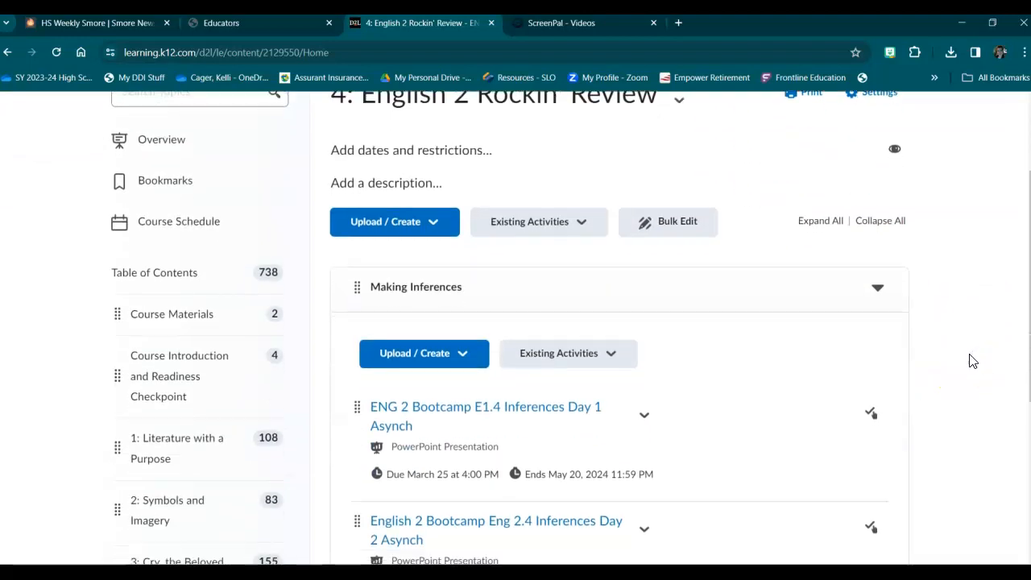
scroll(971, 361, down, 2)
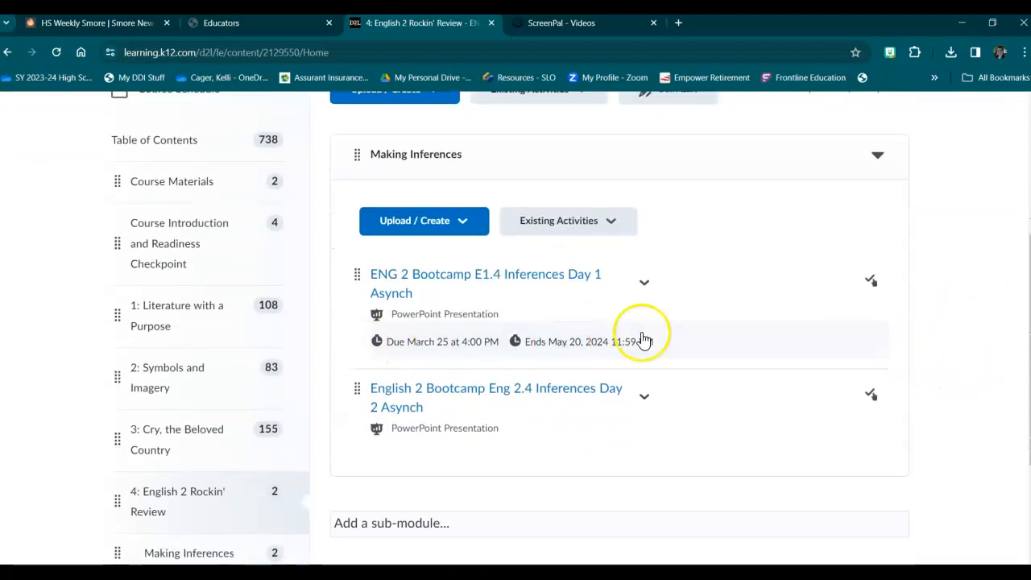